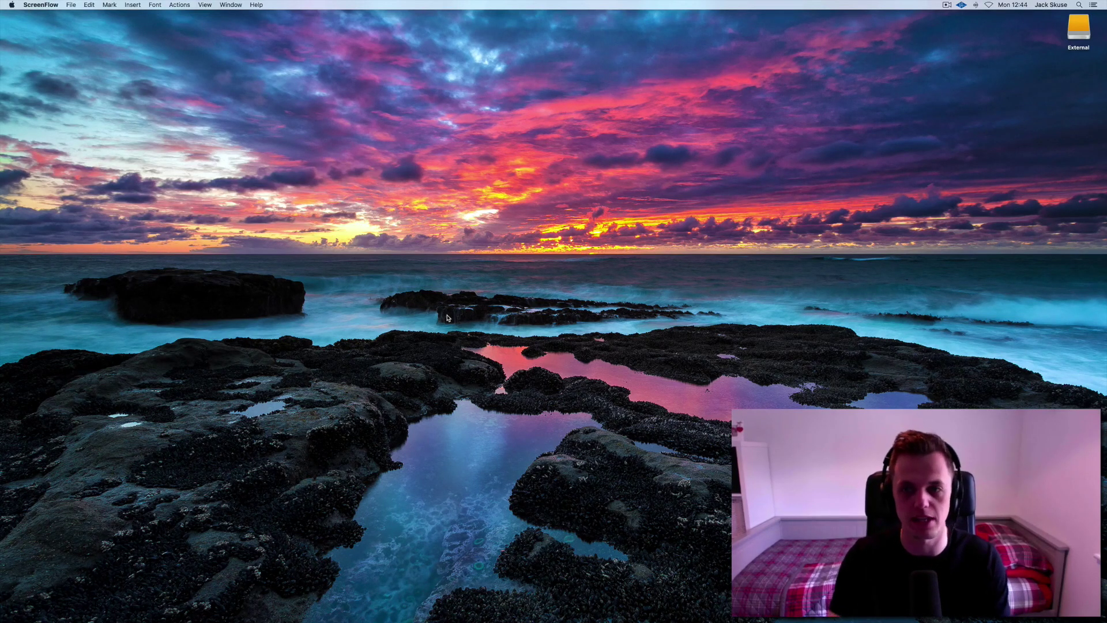
- Switch to Logic Pro X and create a new empty project
left_click(441, 341)
mouse_move(489, 619)
left_click(620, 604)
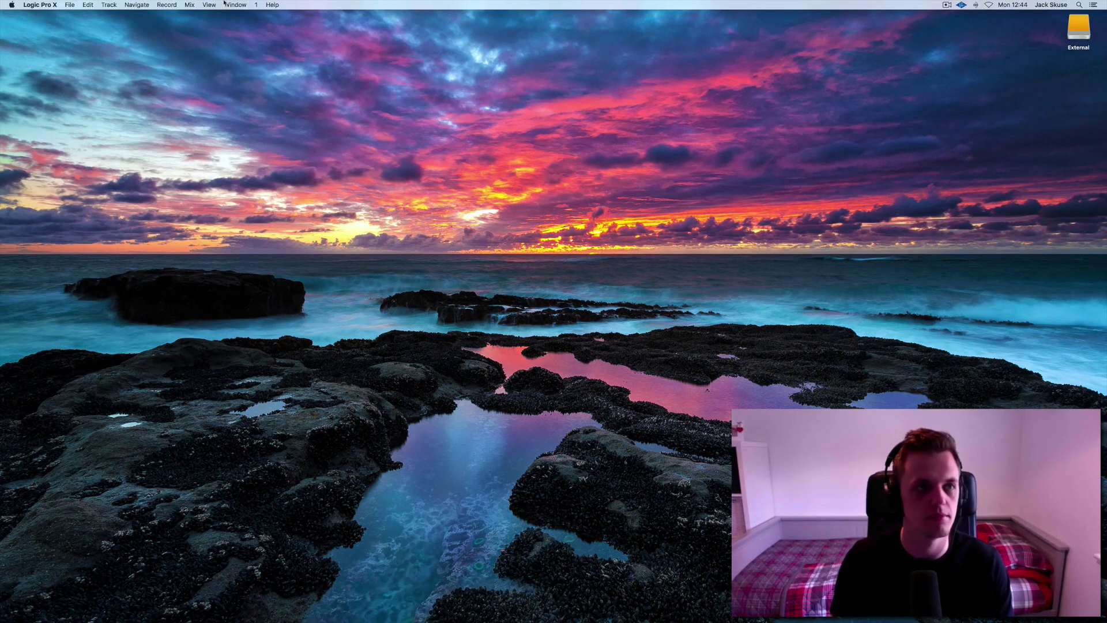
left_click(70, 4)
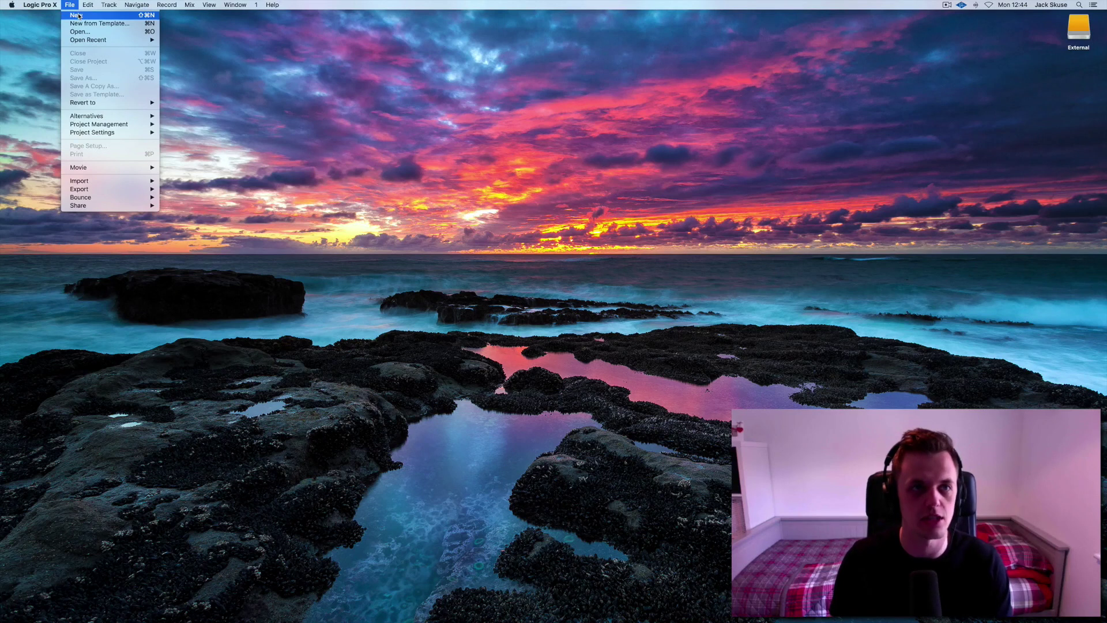
left_click(78, 16)
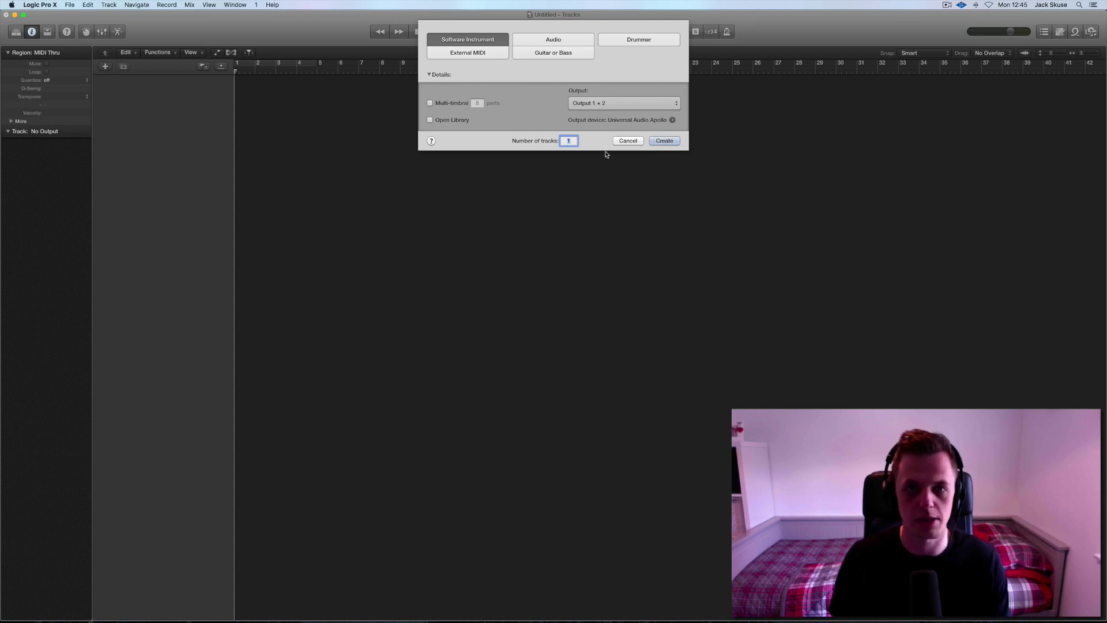
- Create a multi-timbral software instrument with 8 parts and select its first track
left_click(430, 103)
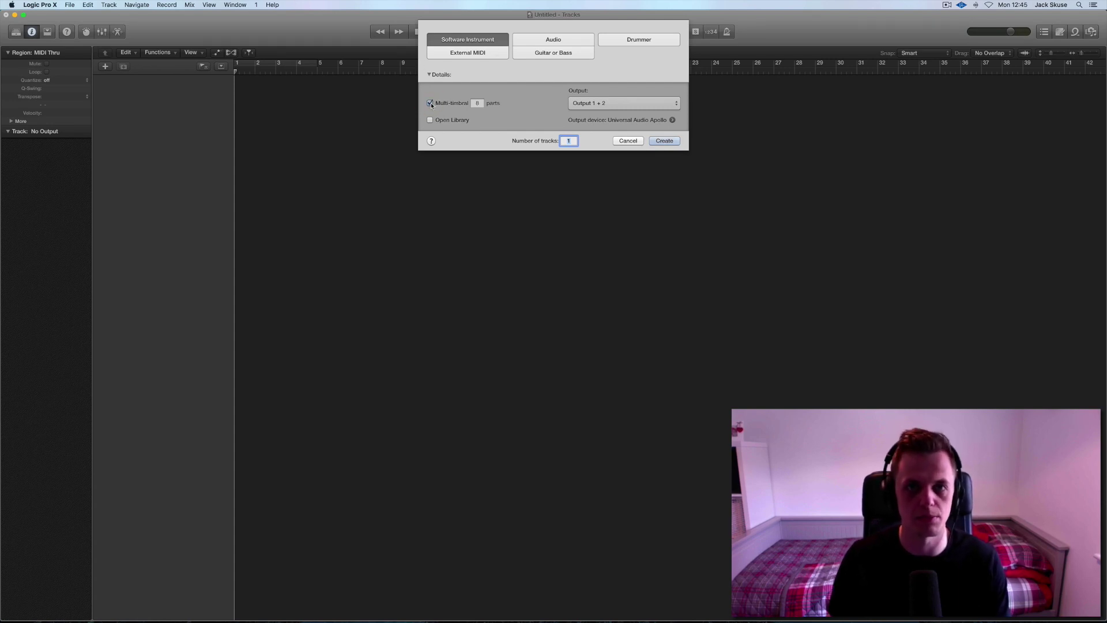
left_click(663, 141)
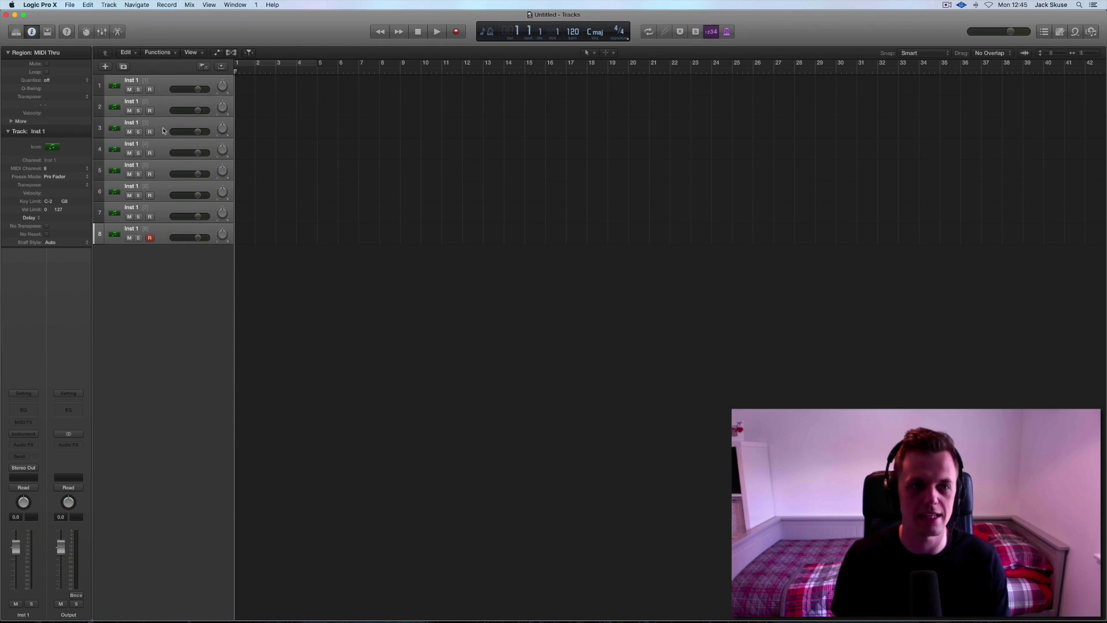
left_click(164, 82)
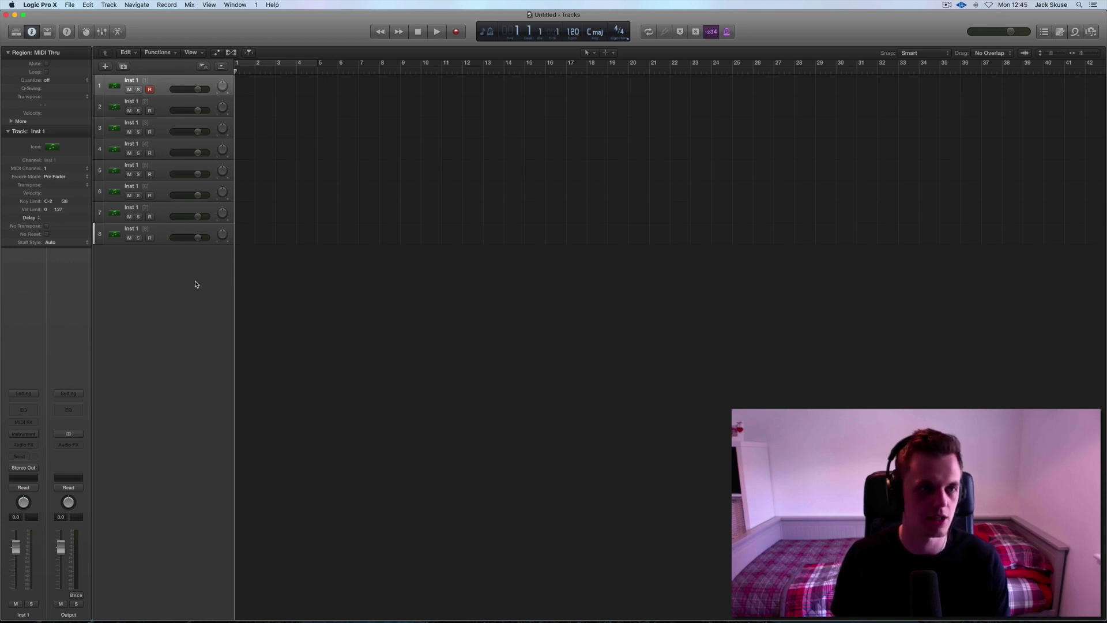
left_click(163, 87)
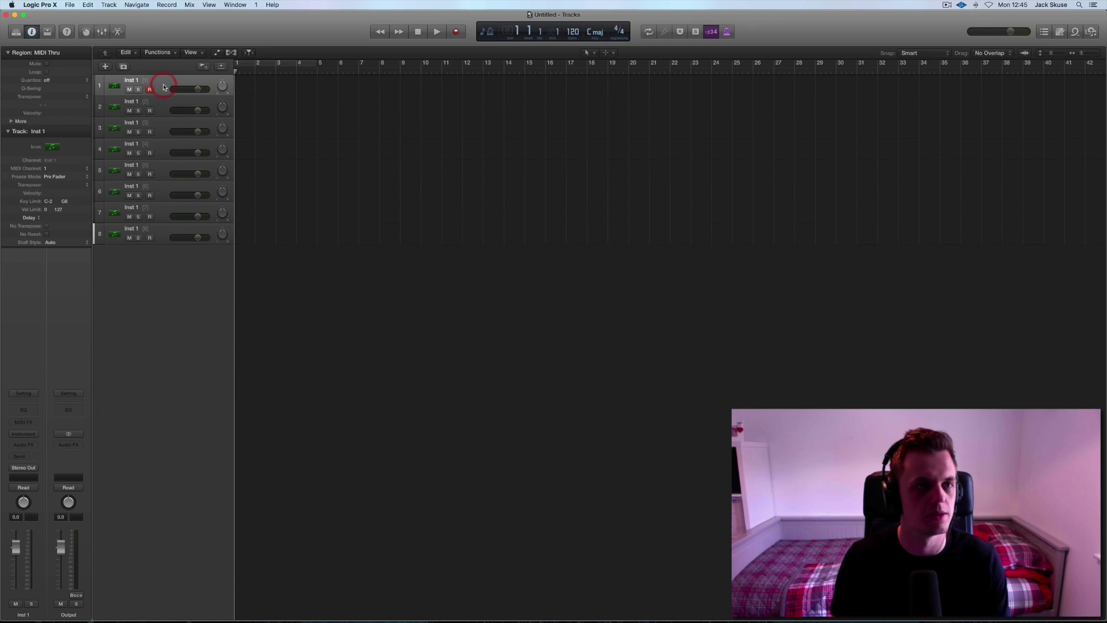
left_click(163, 107)
left_click(165, 89)
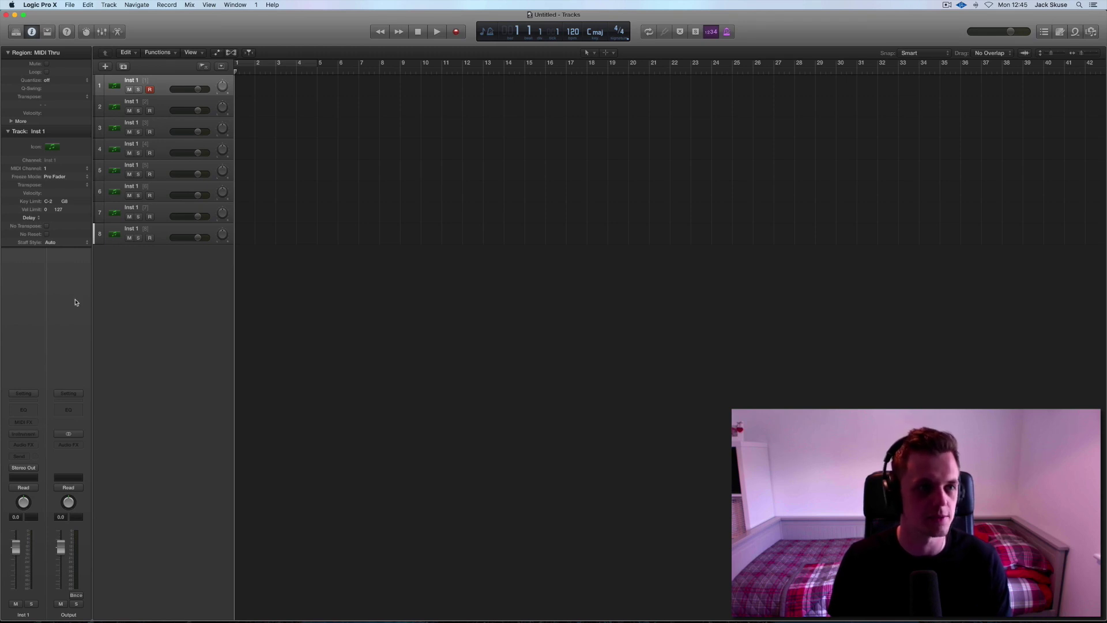
- Hide the inspector and show it again
left_click(32, 32)
left_click(33, 33)
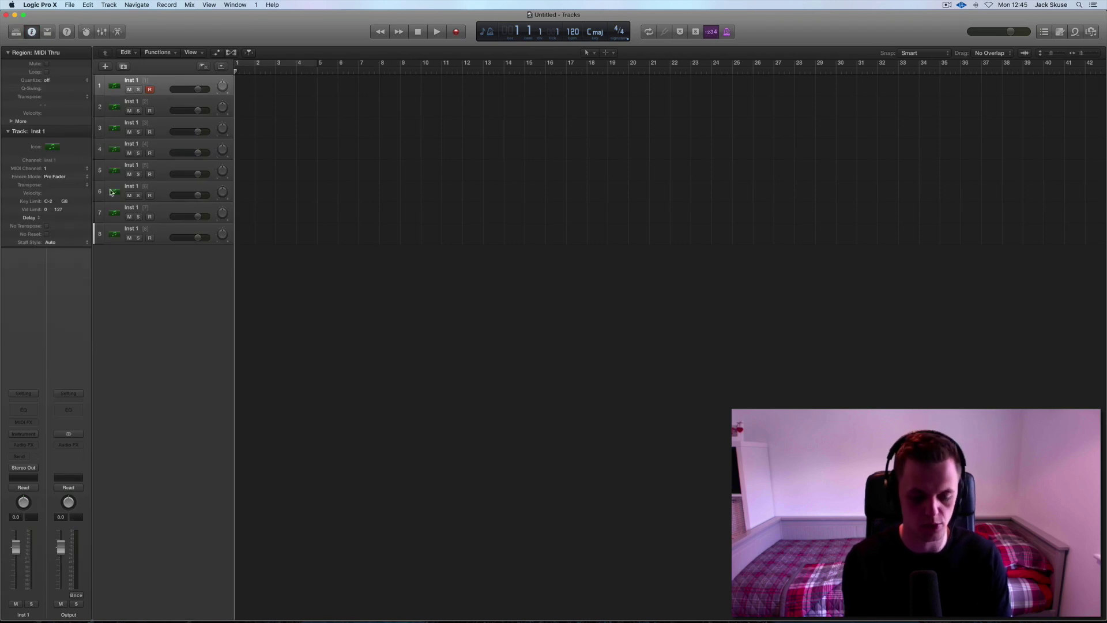
key("i")
key("i")
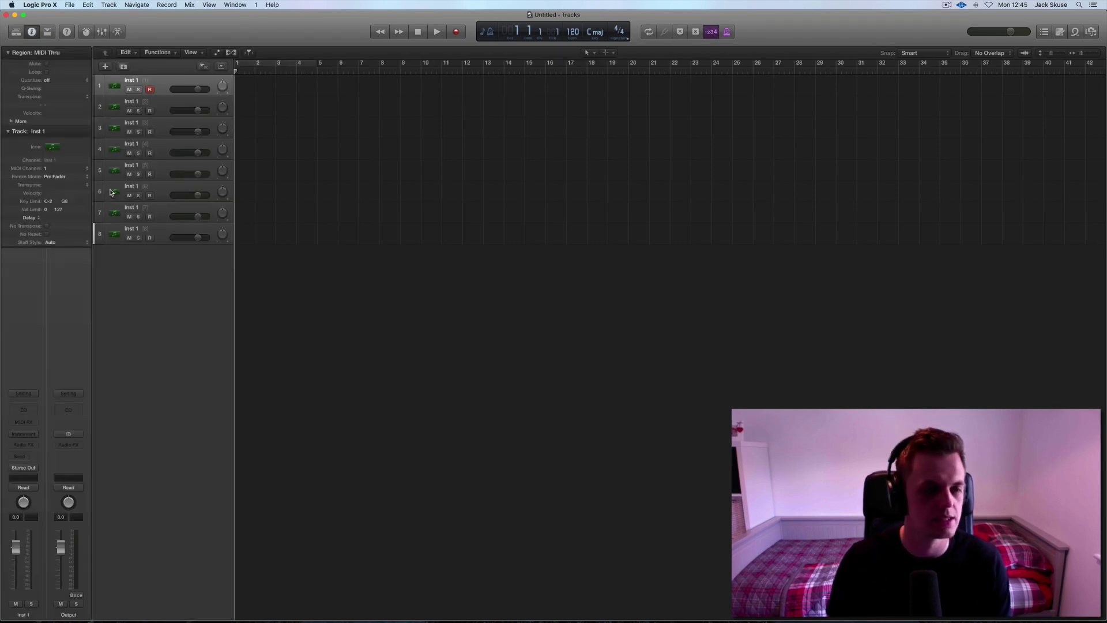
- Insert the Spectrasonics Omnisphere AU instrument on the first track in its Multi Output (8xStereo) version
left_click(35, 436)
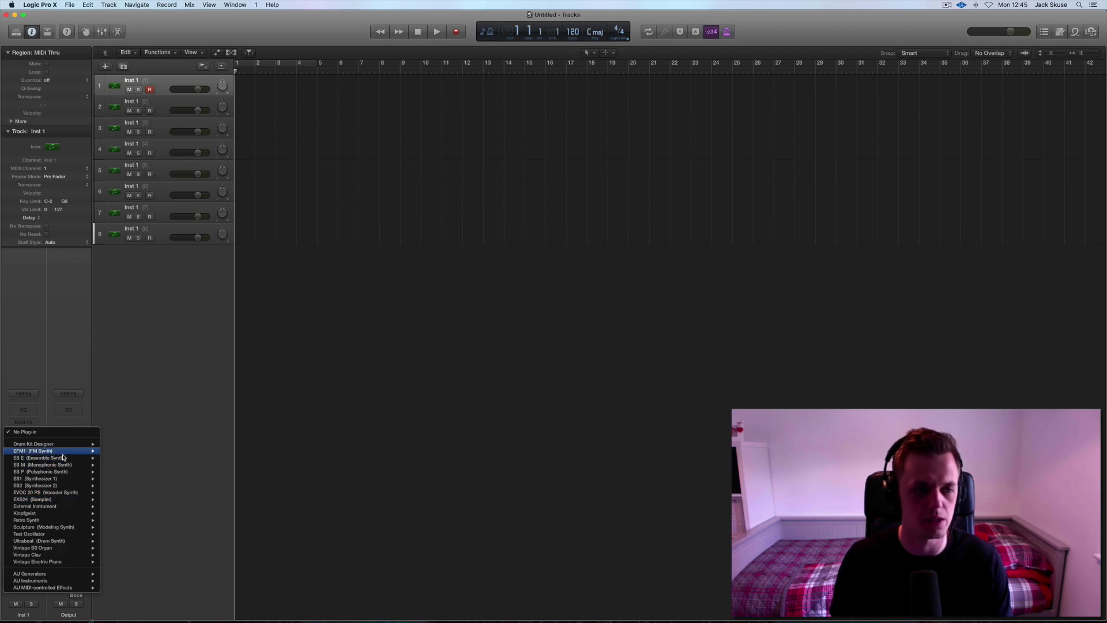
mouse_move(55, 535)
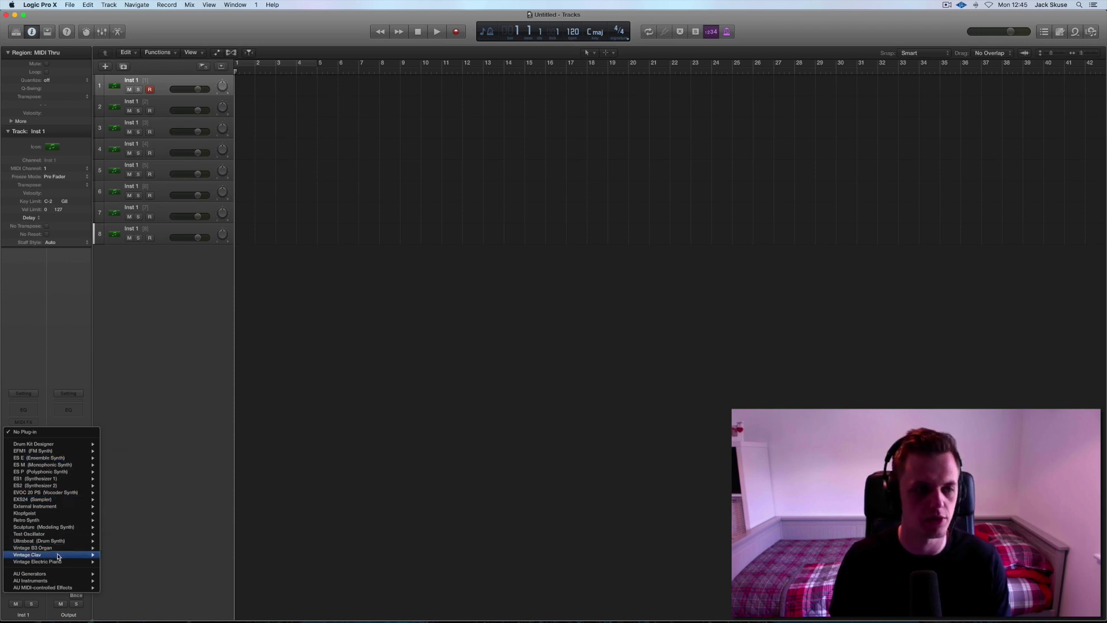
mouse_move(55, 575)
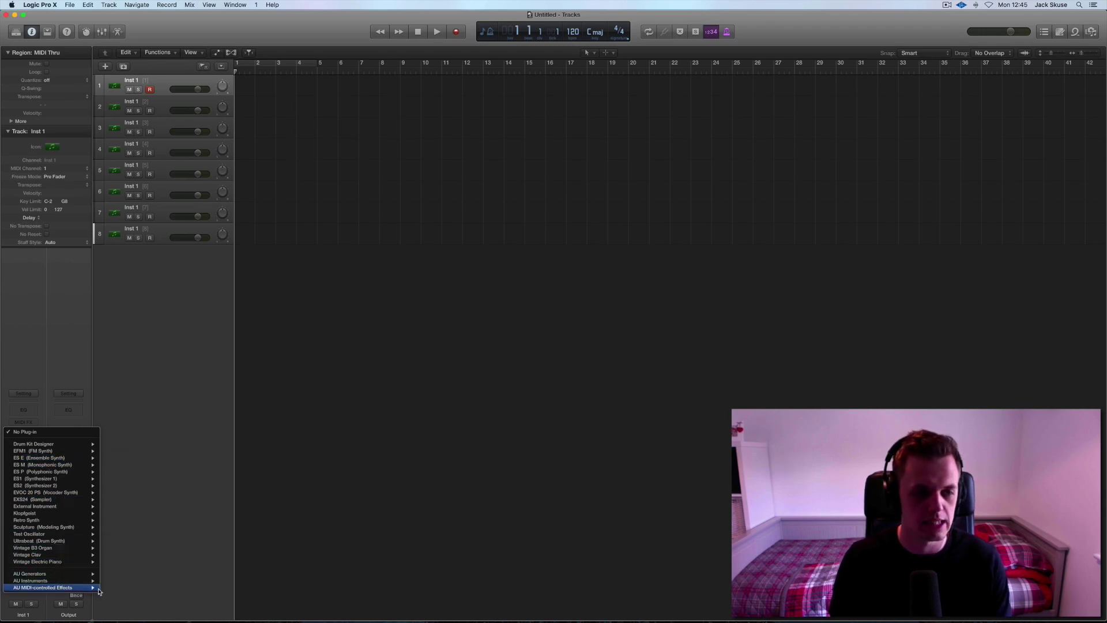
mouse_move(134, 594)
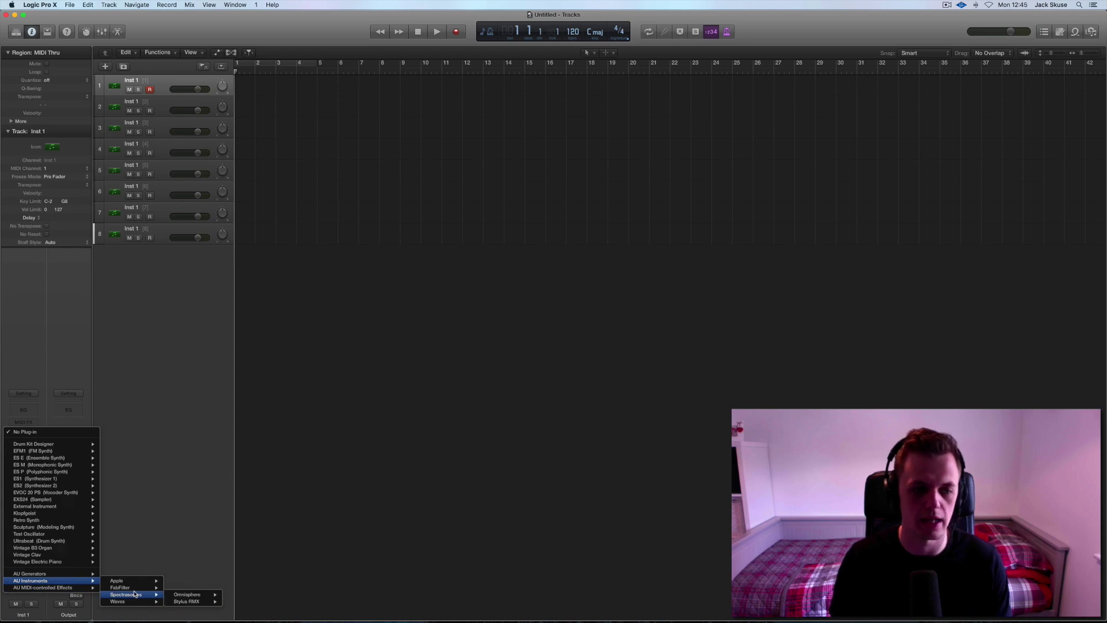
mouse_move(193, 595)
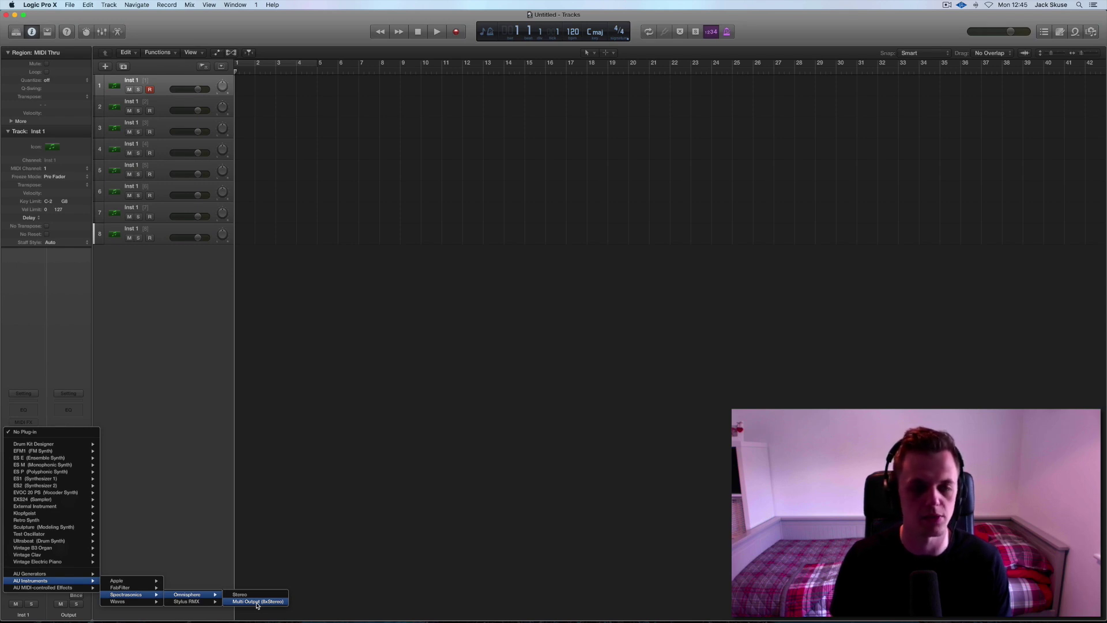
left_click(257, 601)
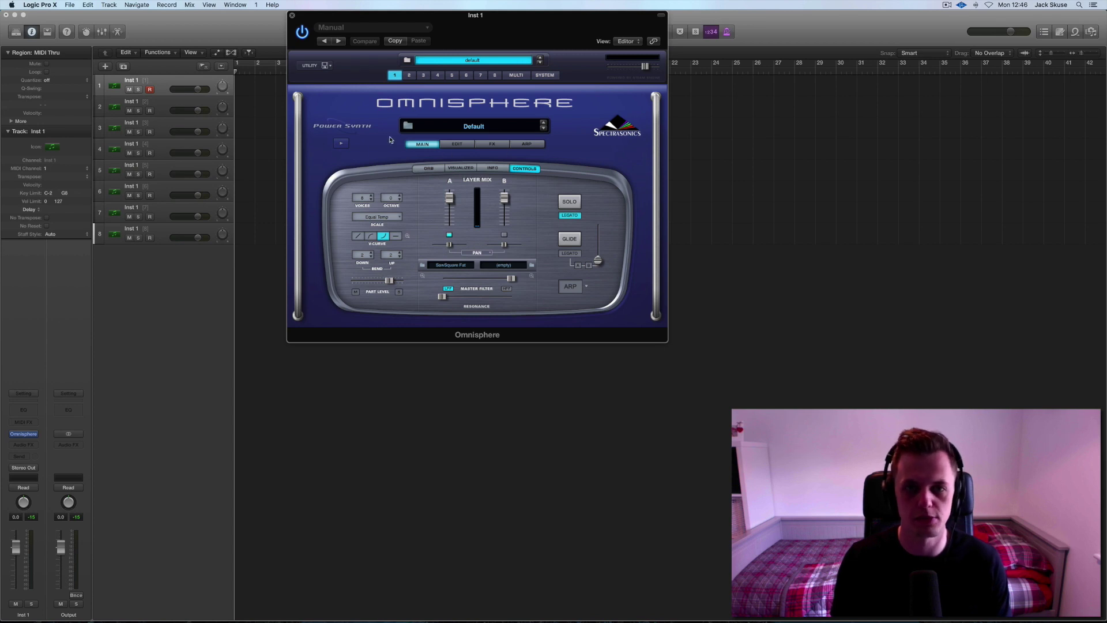
- Open Omnisphere's patch browser for part 1 and filter the patches by the ARP + Rhythm category
left_click(473, 127)
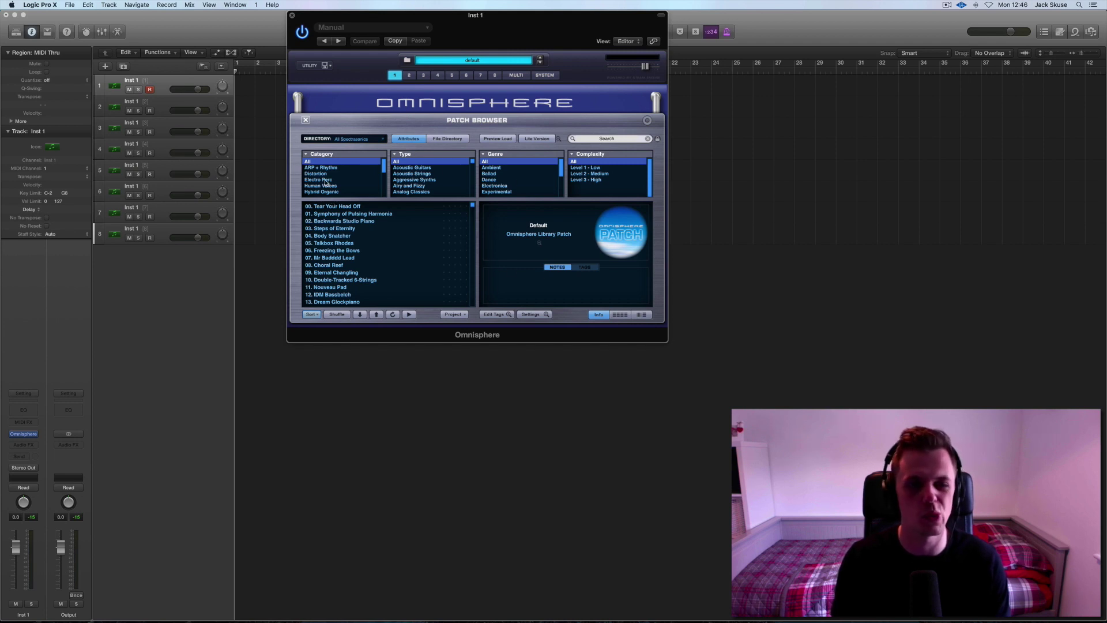
scroll(326, 183, "down", 2)
scroll(326, 182, "down", 9)
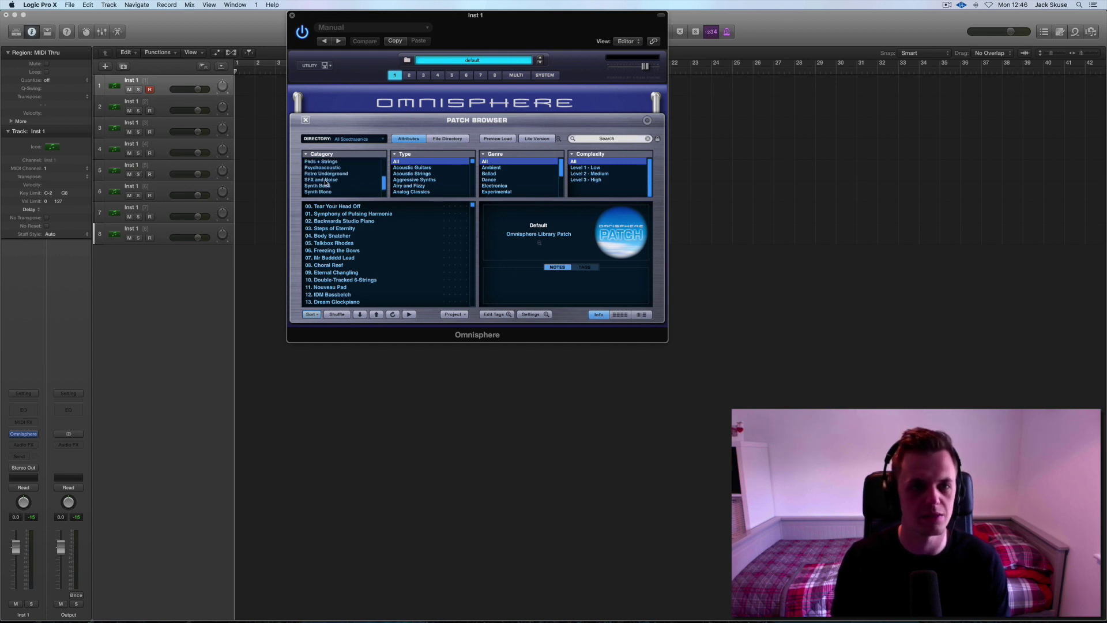
scroll(323, 179, "up", 3)
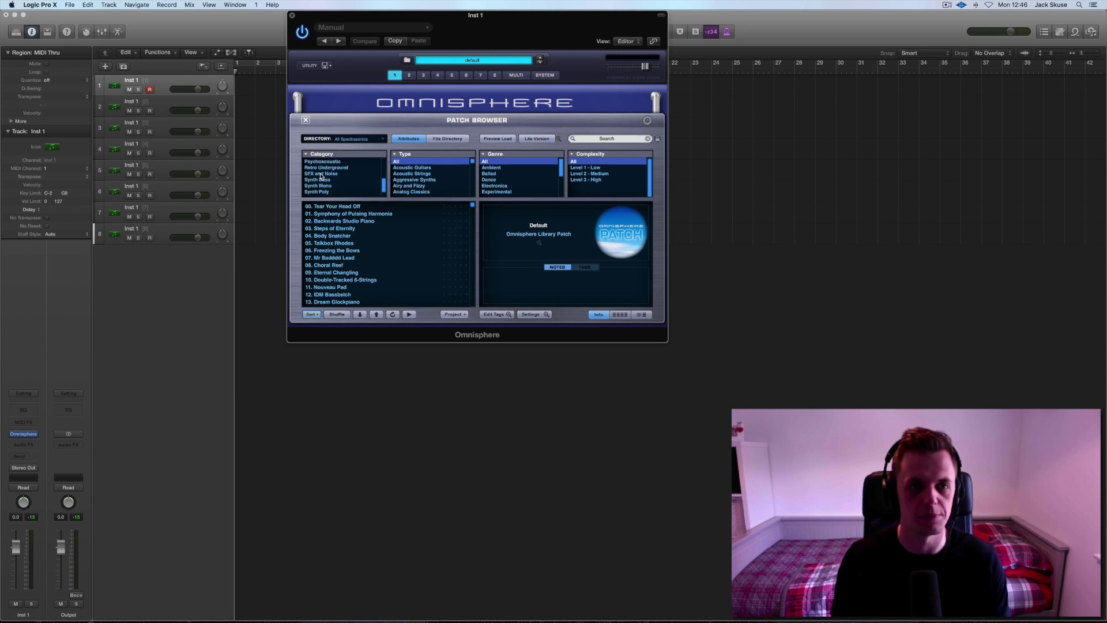
scroll(321, 175, "up", 6)
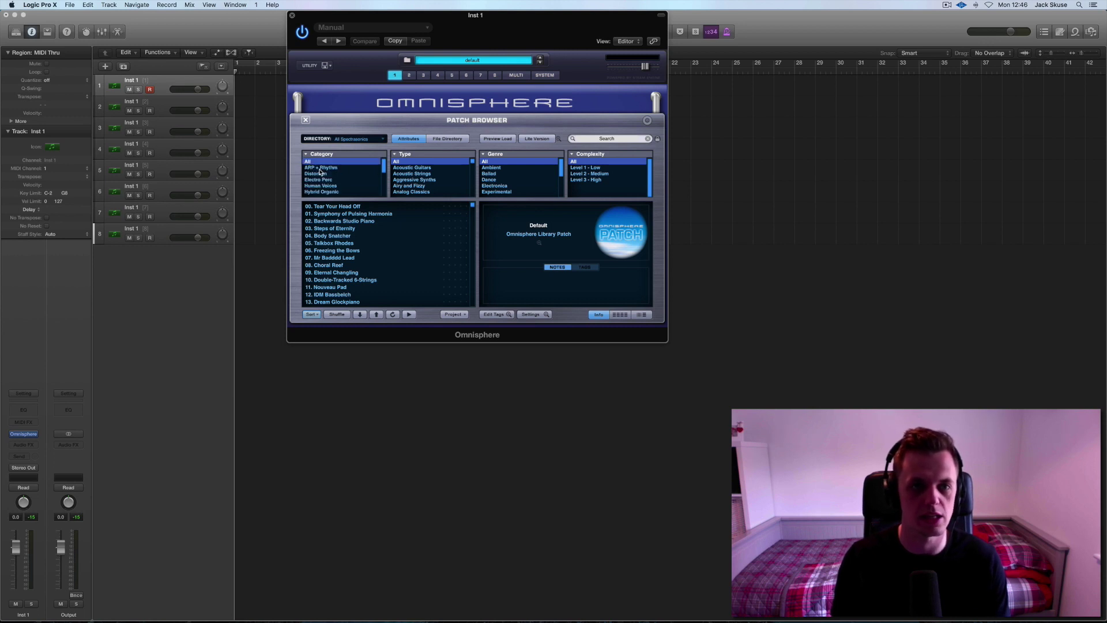
left_click(327, 168)
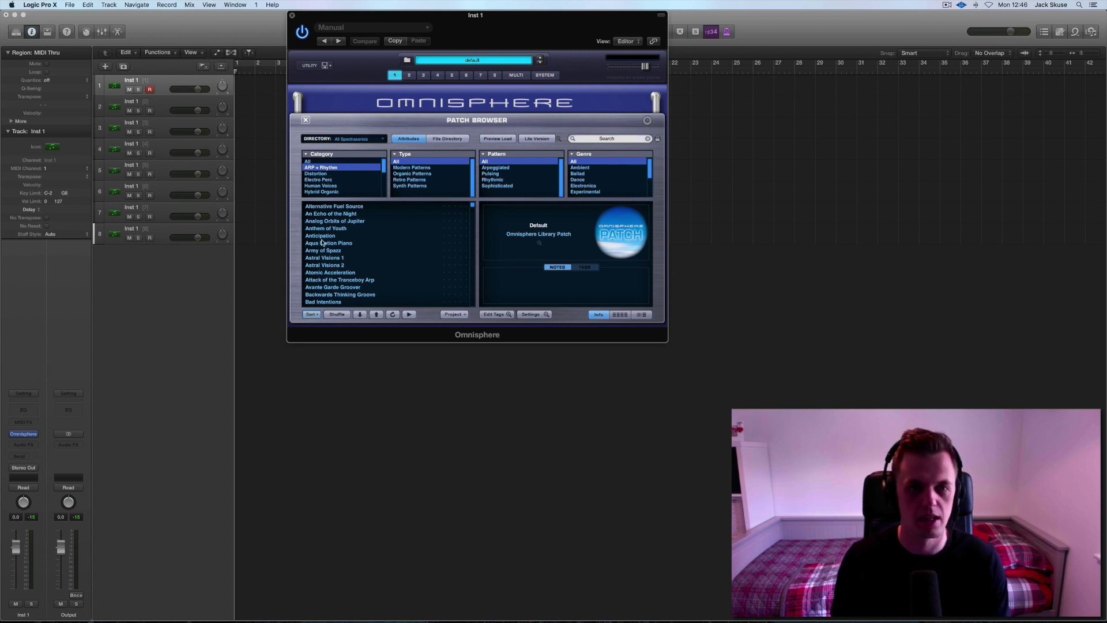
- Audition the Army of Spazz patch, load Bad Intentions on part 1 instead, and close the Omnisphere window
left_click(354, 250)
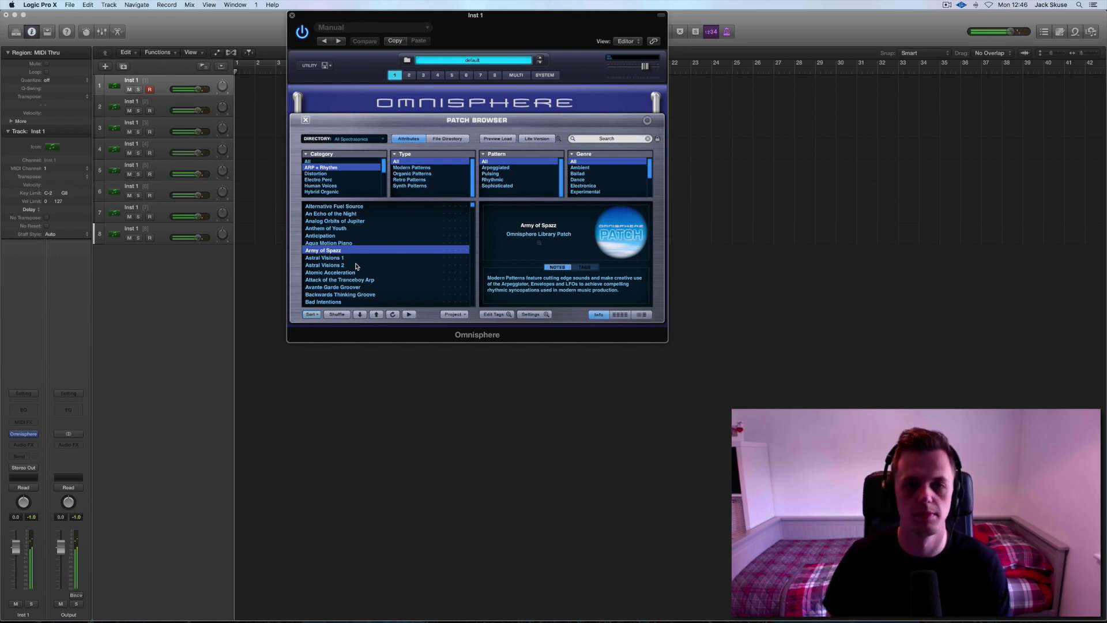
scroll(356, 266, "down", 2)
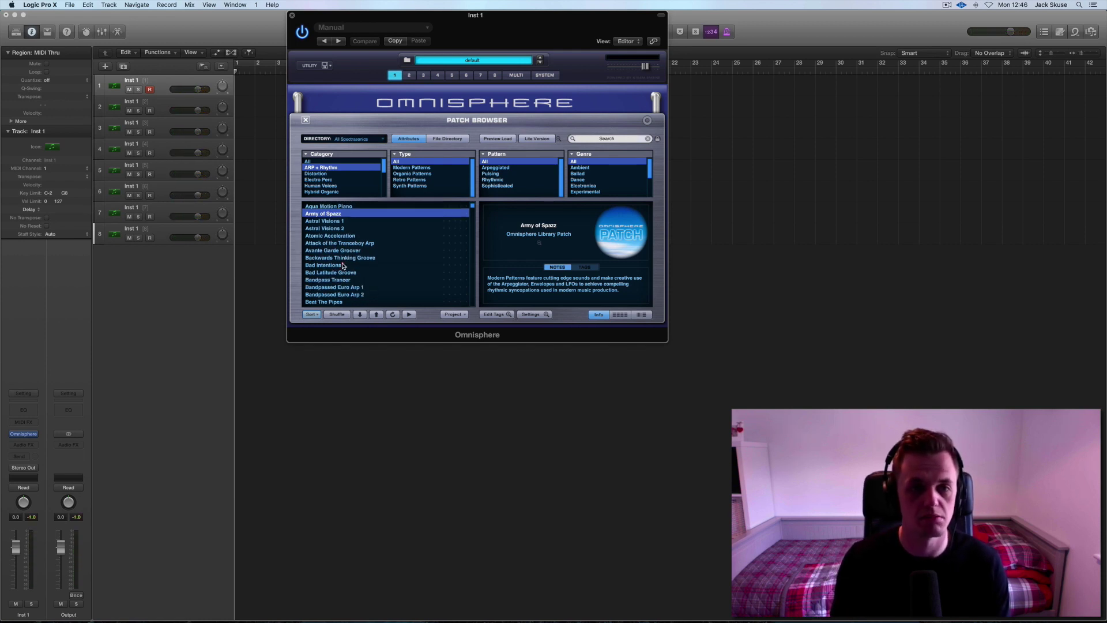
left_click(343, 265)
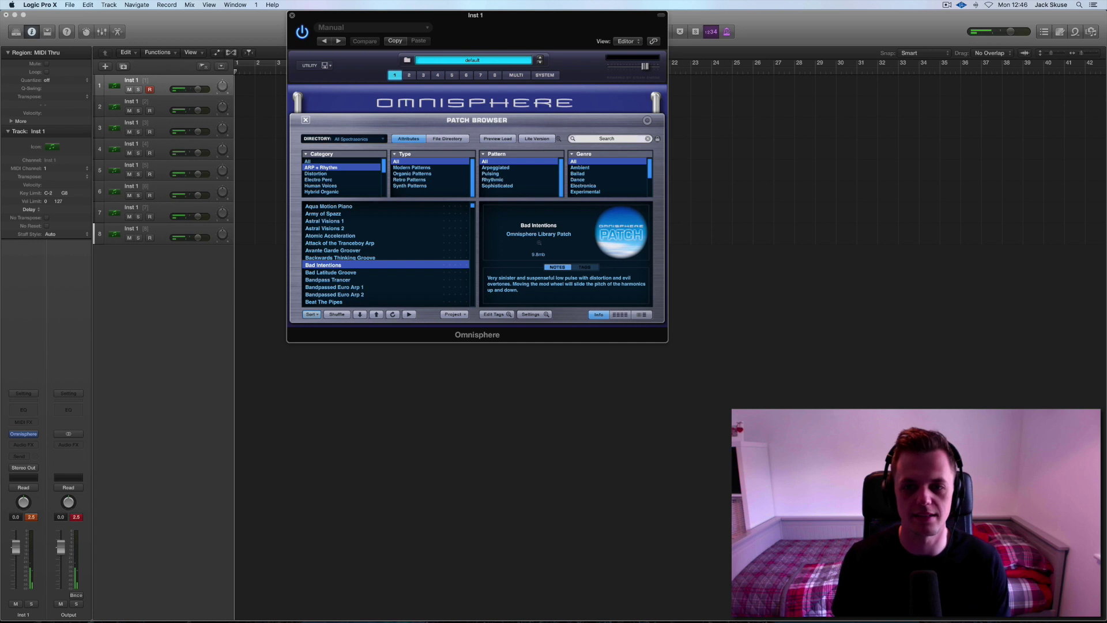
left_click(637, 380)
left_click_drag(454, 16, 460, 120)
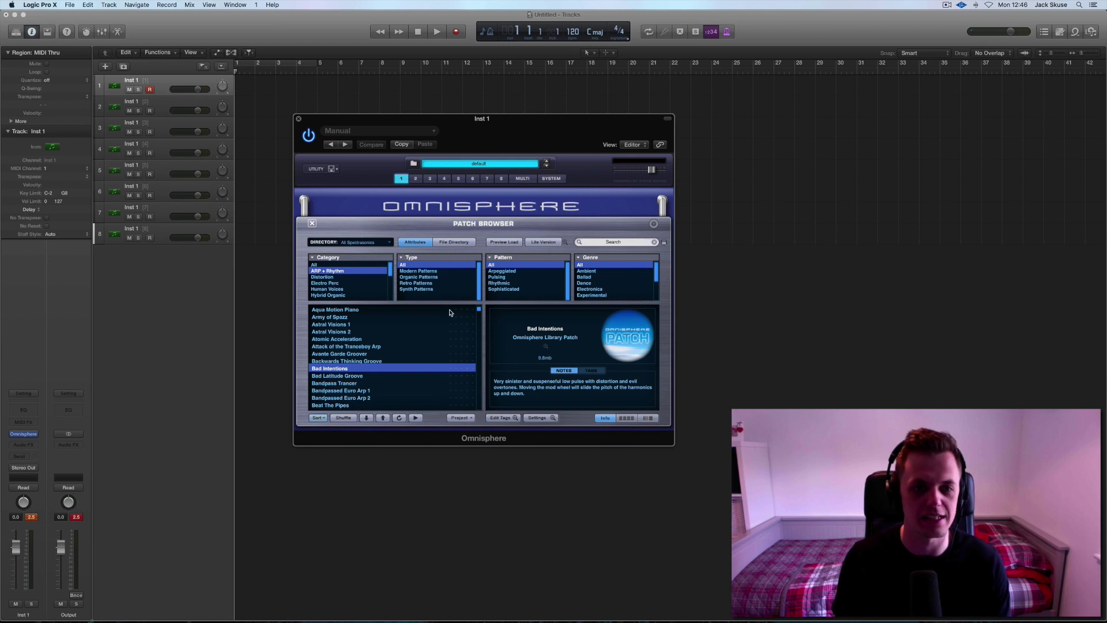
left_click(298, 120)
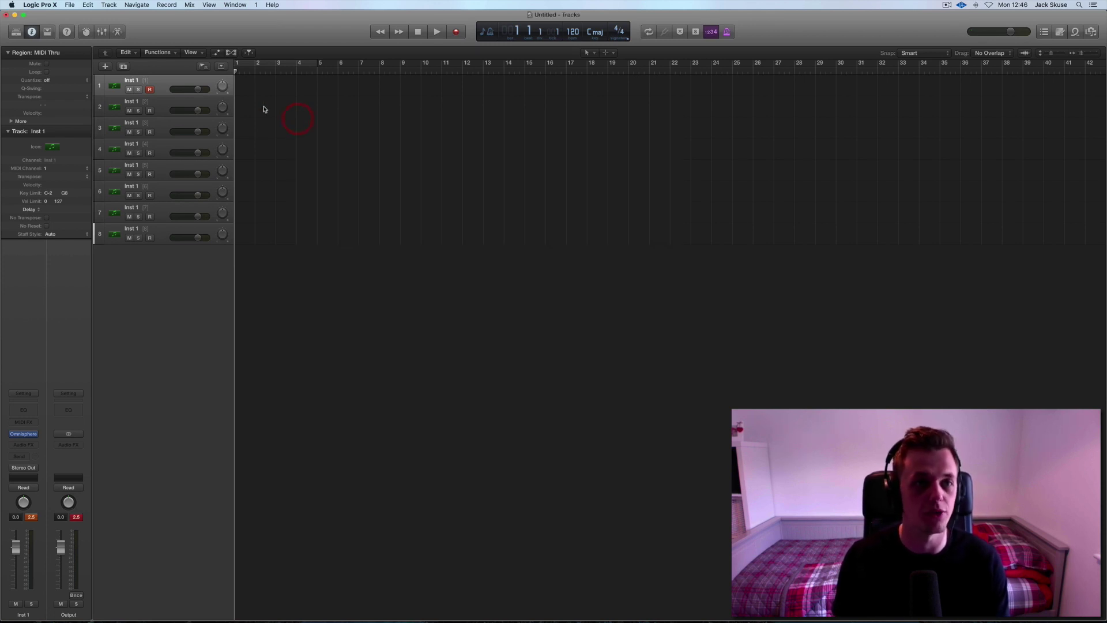
- Rename the first track as Omnisphere
double_click(131, 80)
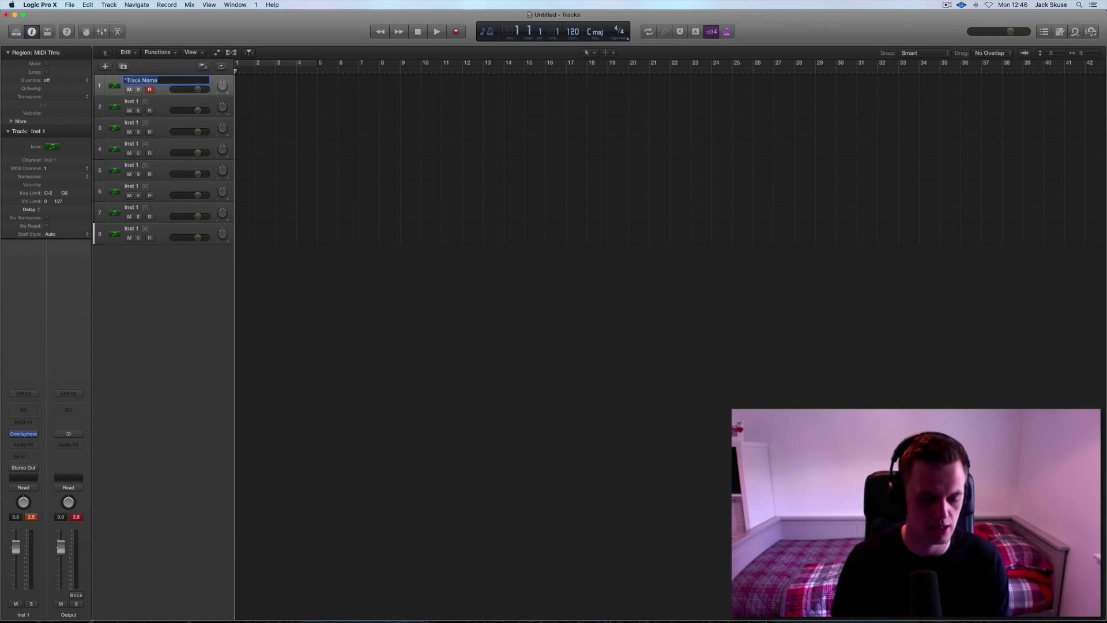
type("Omn")
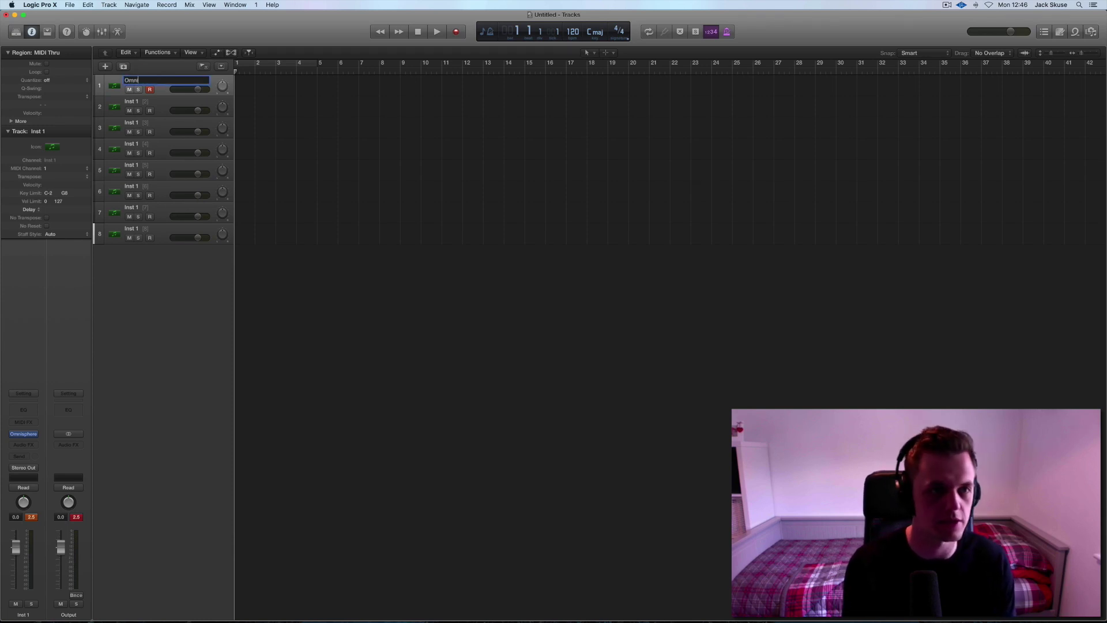
type("isphere")
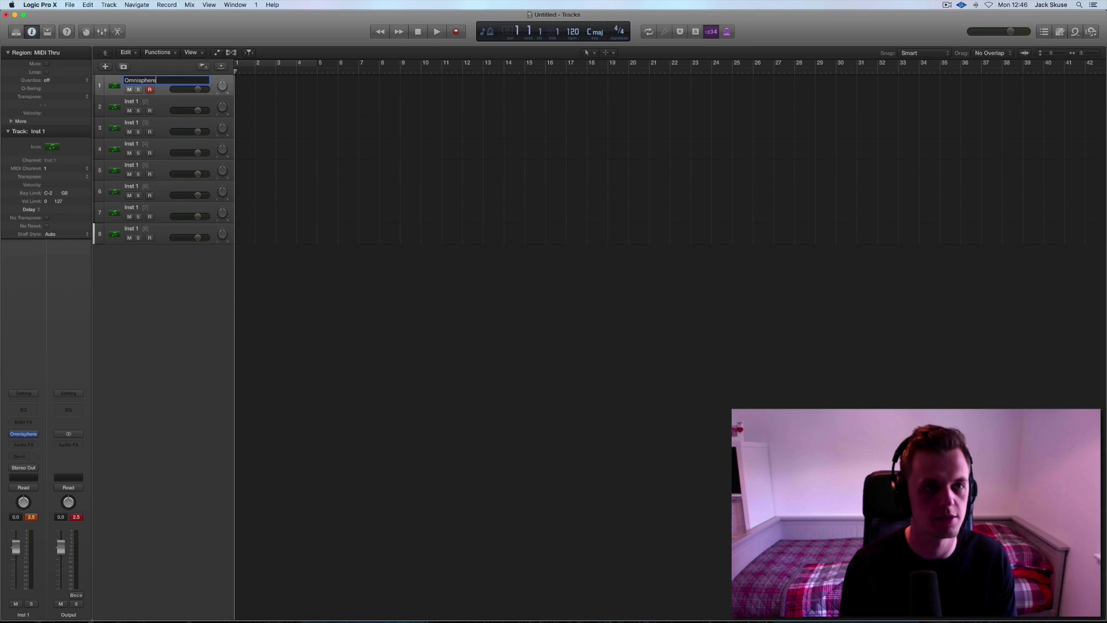
left_click(165, 98)
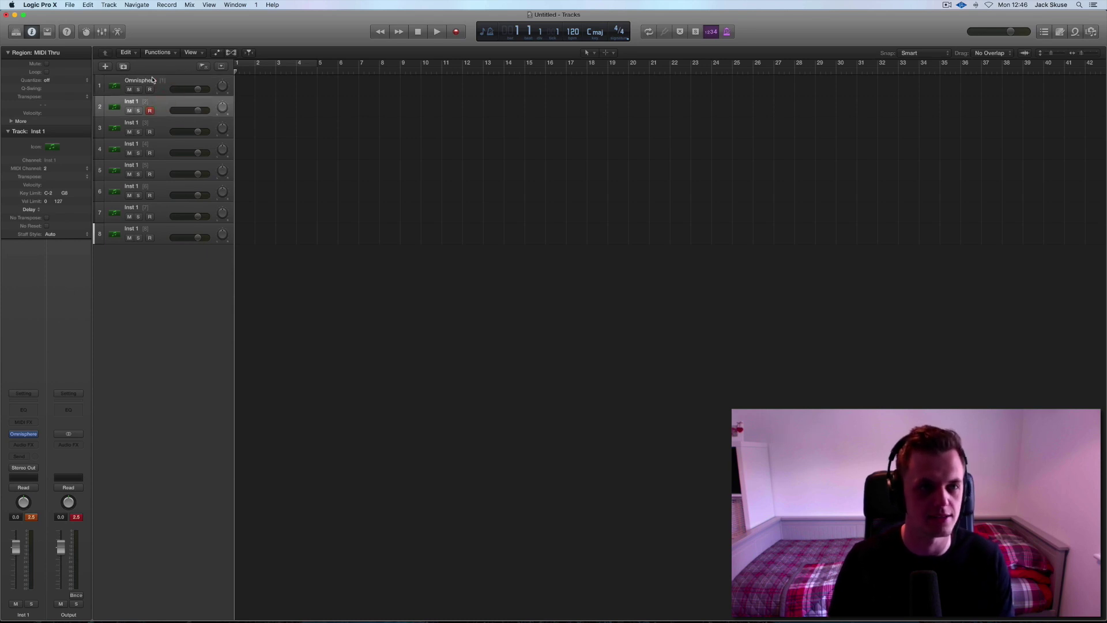
- Copy the first track's name and apply it to tracks 2 through 8 so they are all called Omnisphere
left_click(151, 82)
double_click(152, 82)
key("super+c")
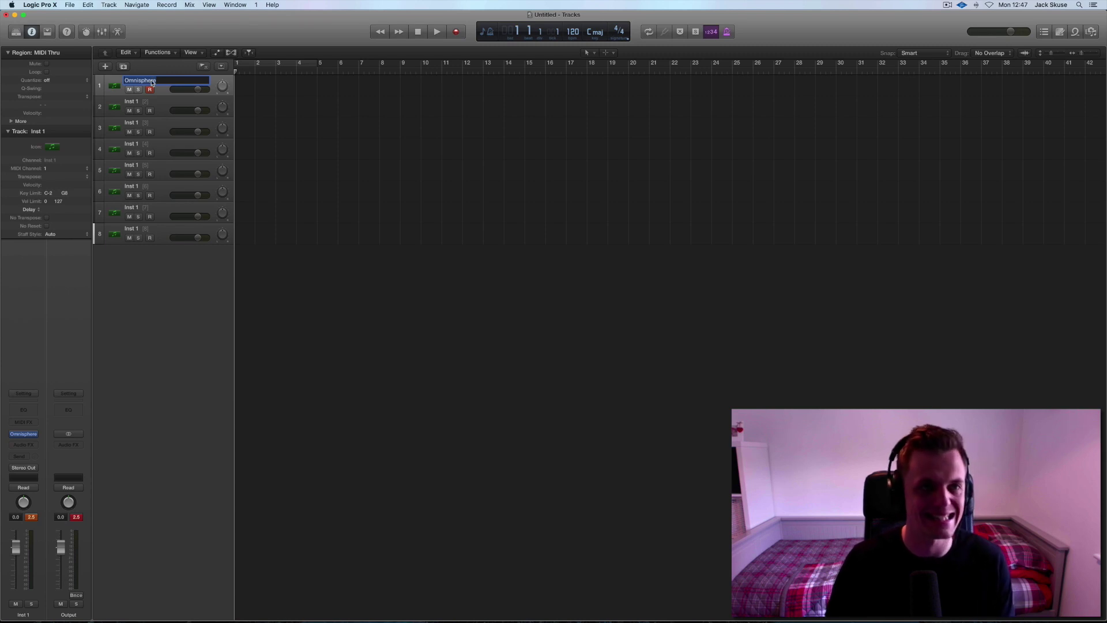
key("Tab")
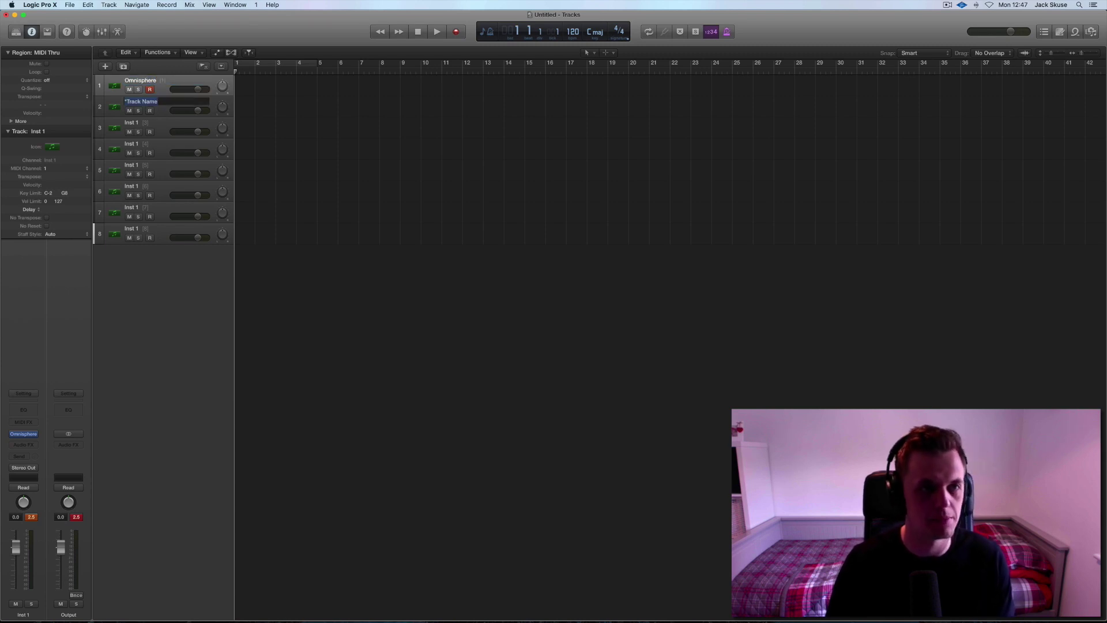
key("super+v")
key("Tab")
key("super+v")
key("Tab")
key("super+v")
key("Tab")
key("super+v")
key("Tab")
key("super+v")
key("Tab")
key("super+v")
key("Tab")
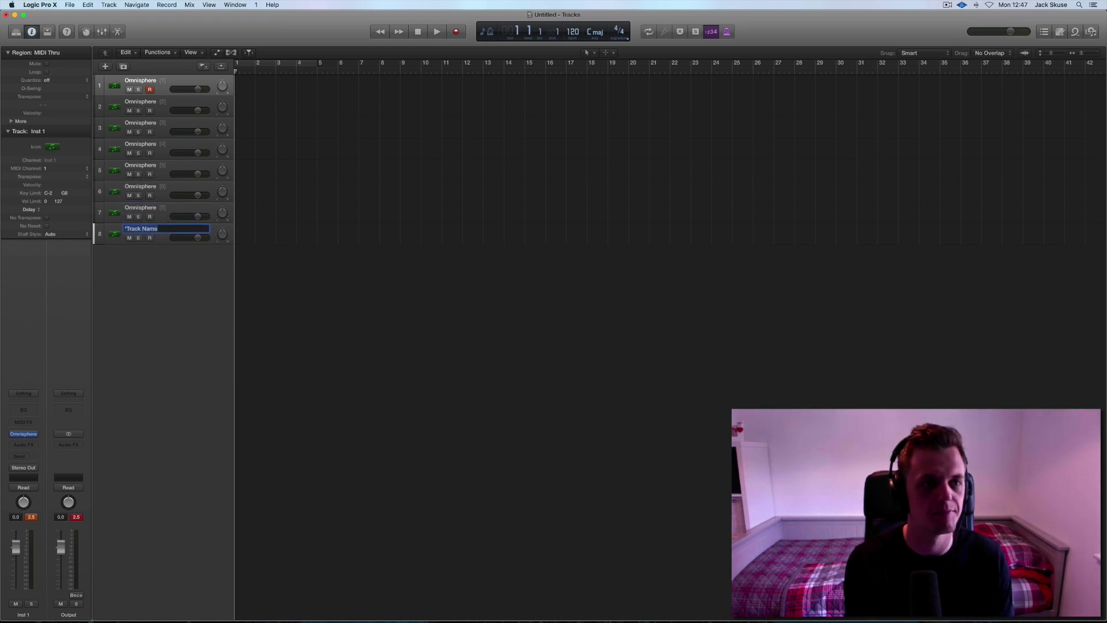
key("super+v")
key("Return")
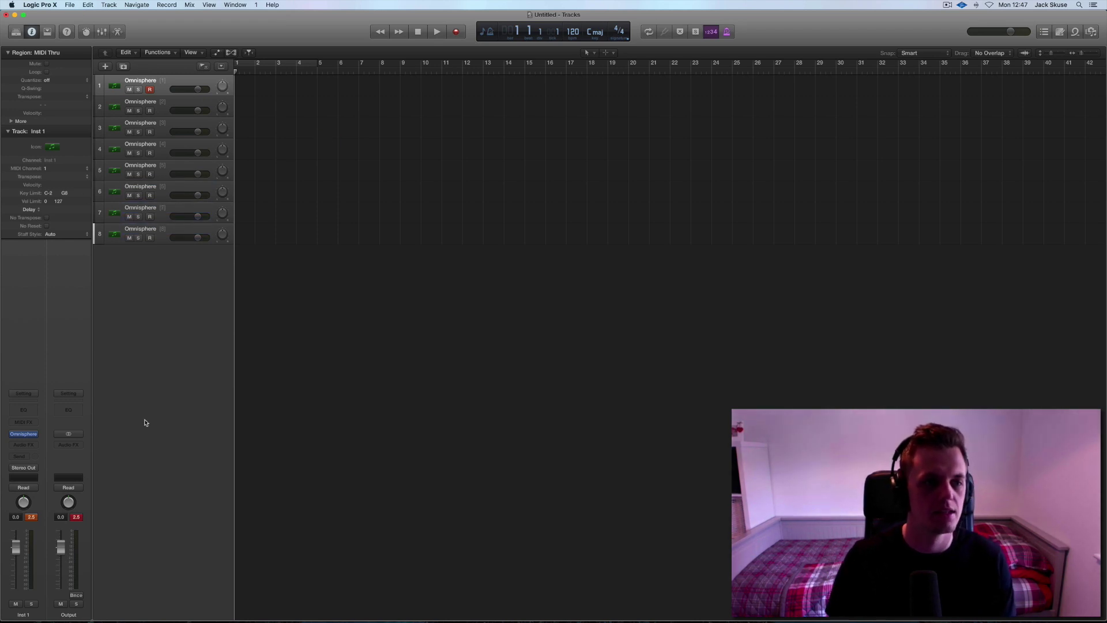
- Rename the first Omnisphere track's channel strip as Omnisphere
double_click(25, 615)
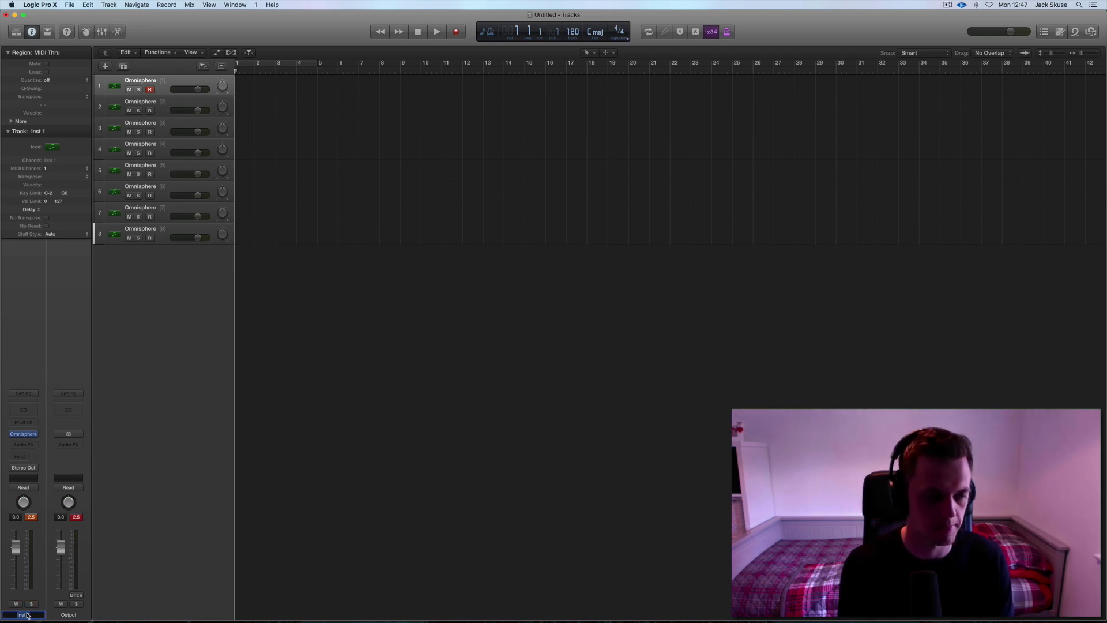
key("super+v")
left_click(204, 517)
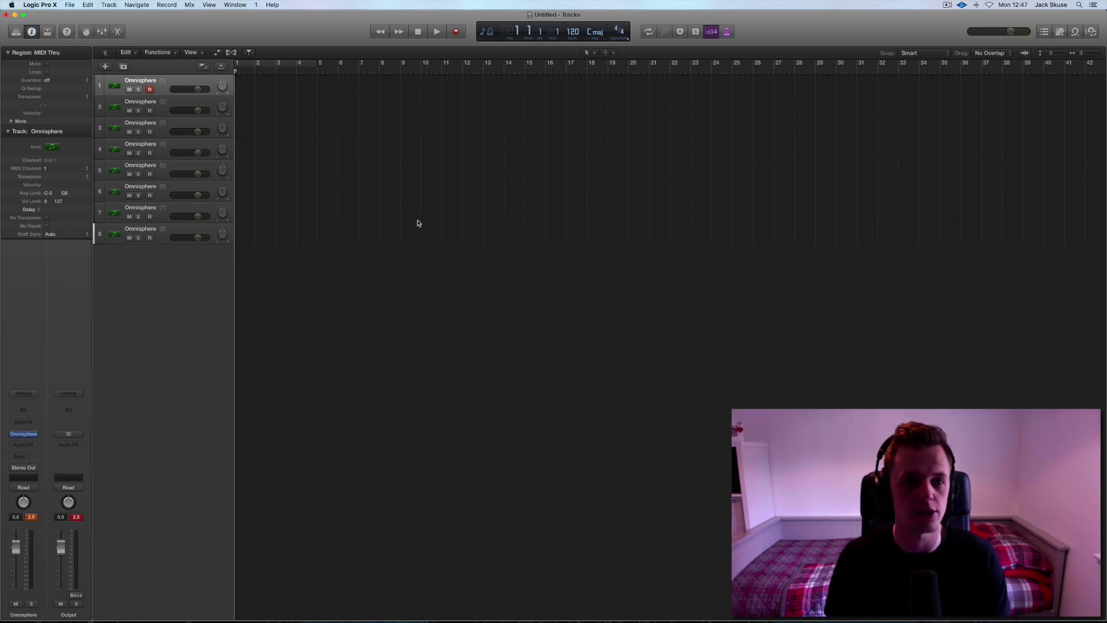
- Add a multi-timbral software instrument with 8 parts and output 1 + 2 below the last Omnisphere track
left_click(164, 239)
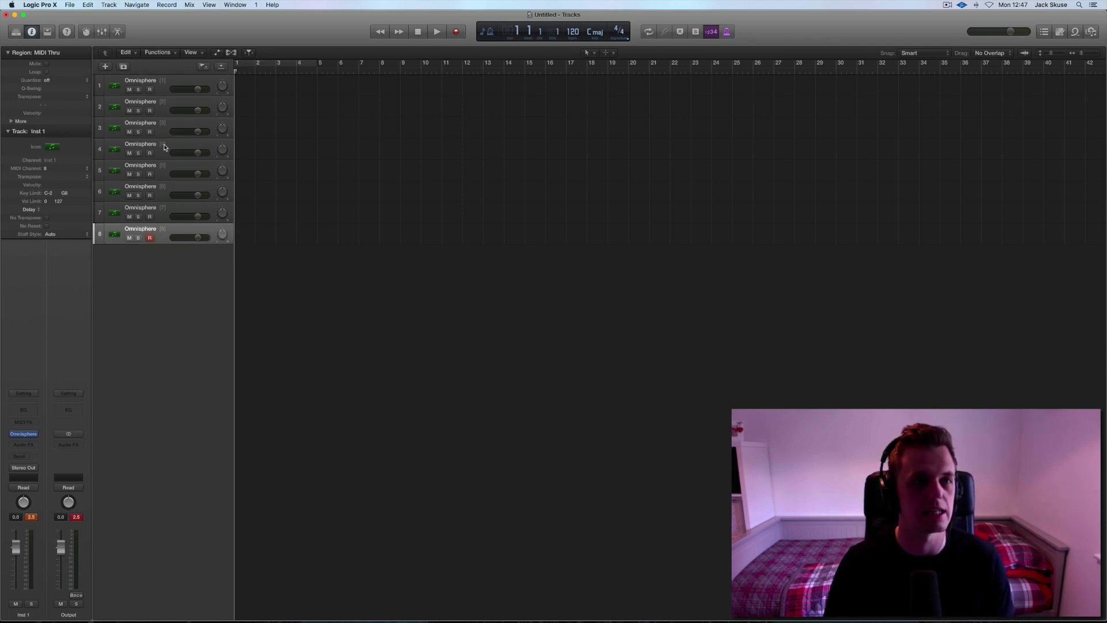
left_click(106, 67)
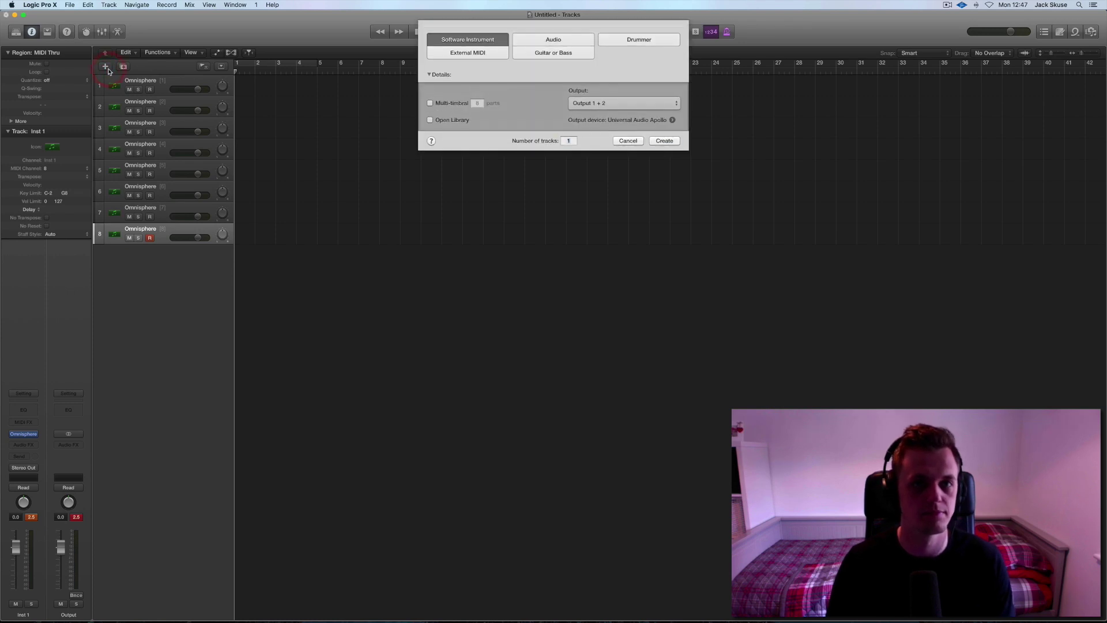
left_click(627, 142)
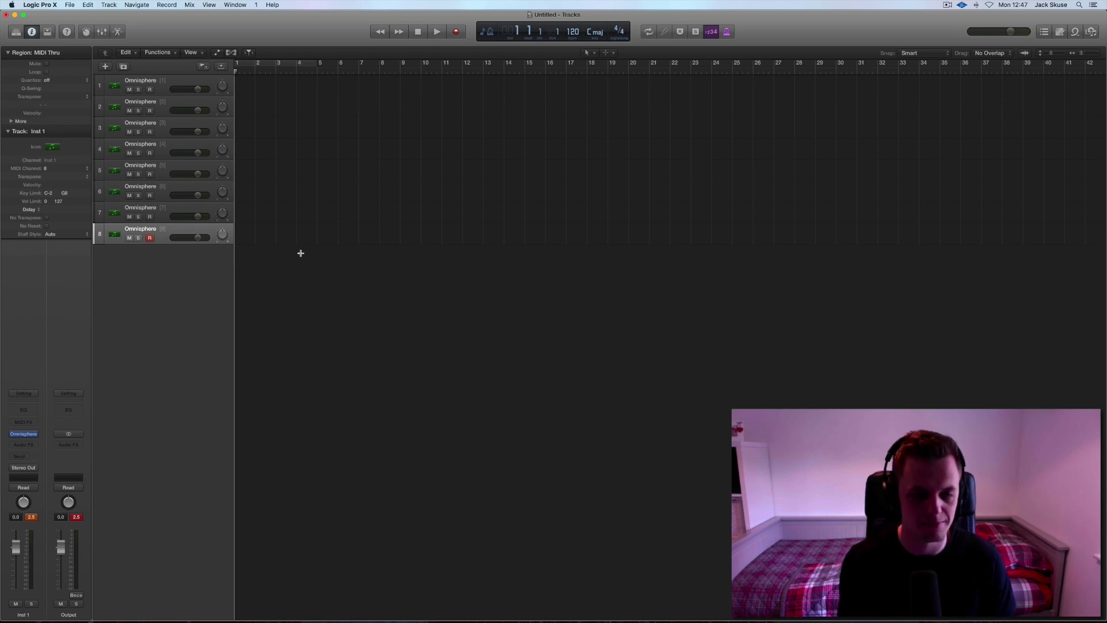
key("alt+super+n")
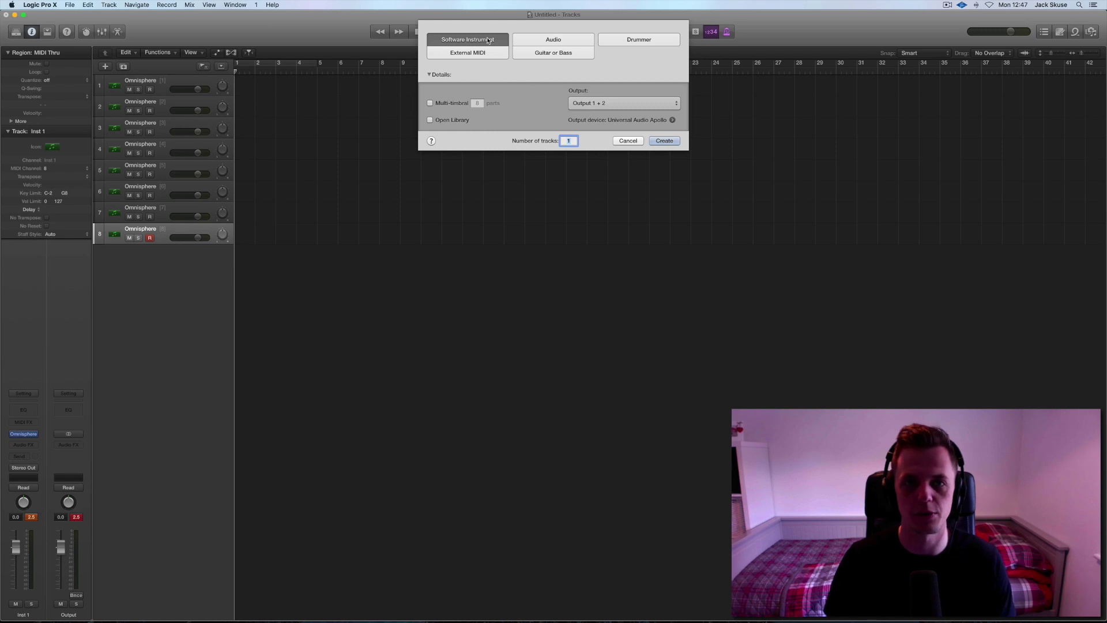
left_click(430, 103)
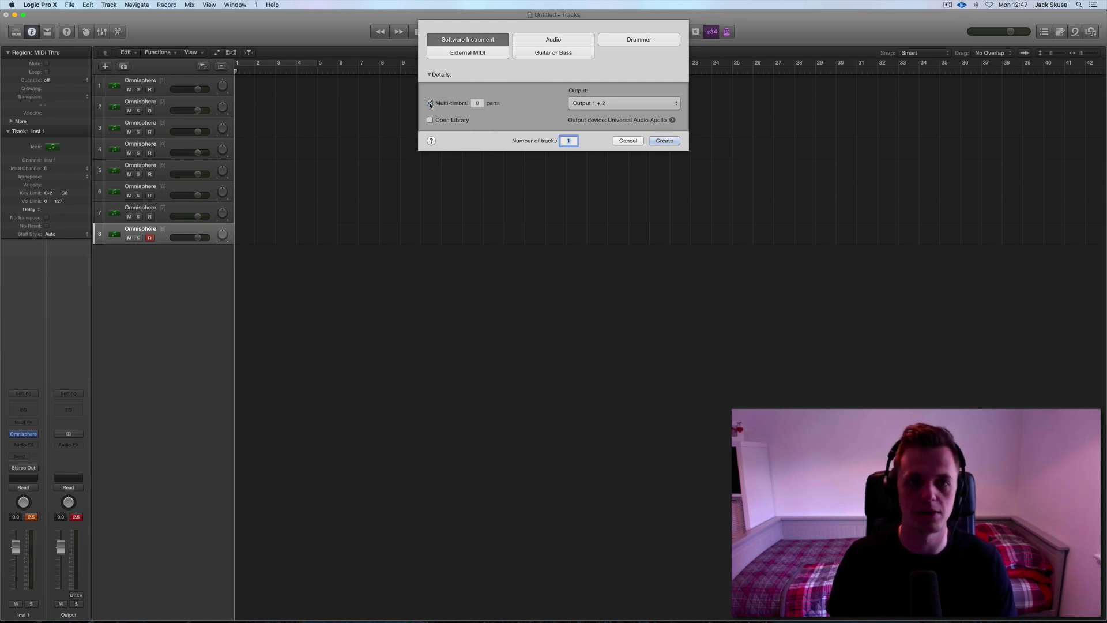
left_click(669, 142)
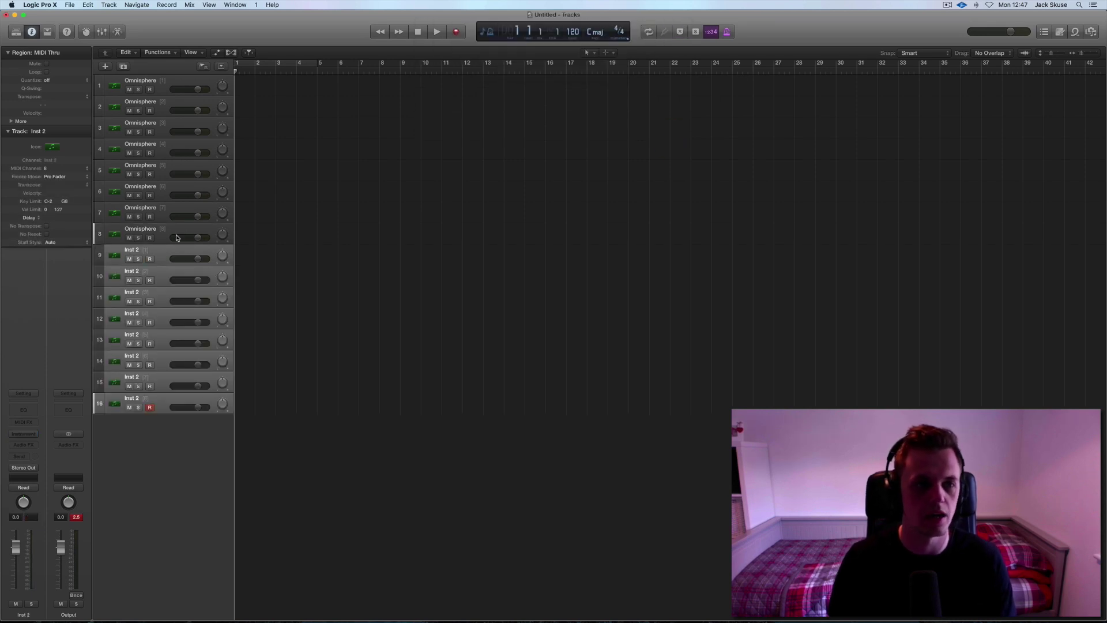
- Rename track 9 as RMX and copy that name for reuse
left_click(153, 257)
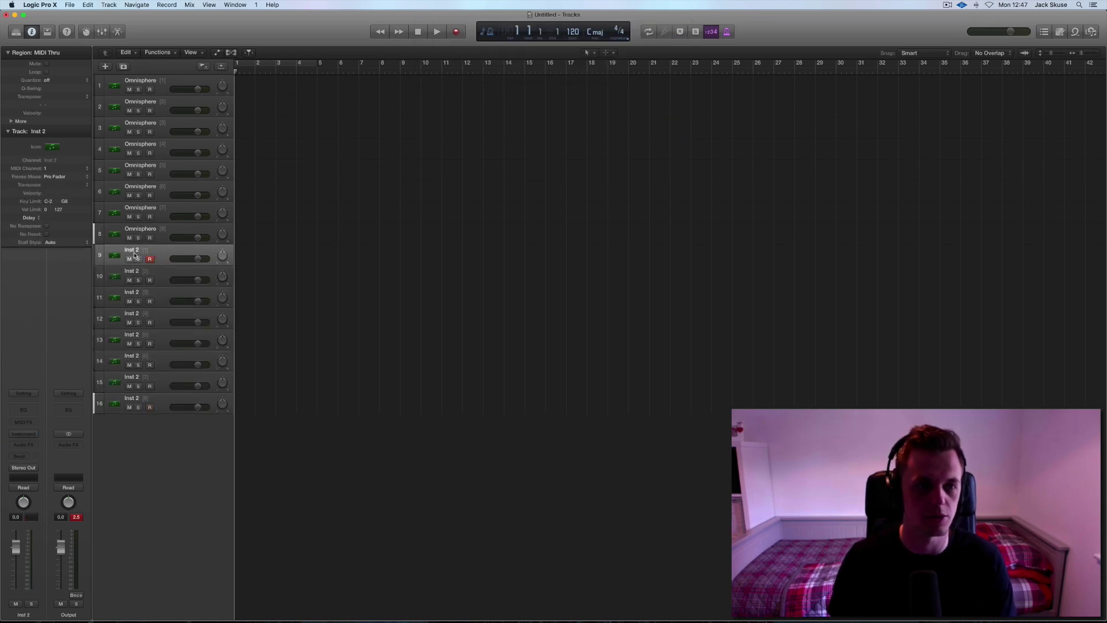
double_click(134, 252)
type("R")
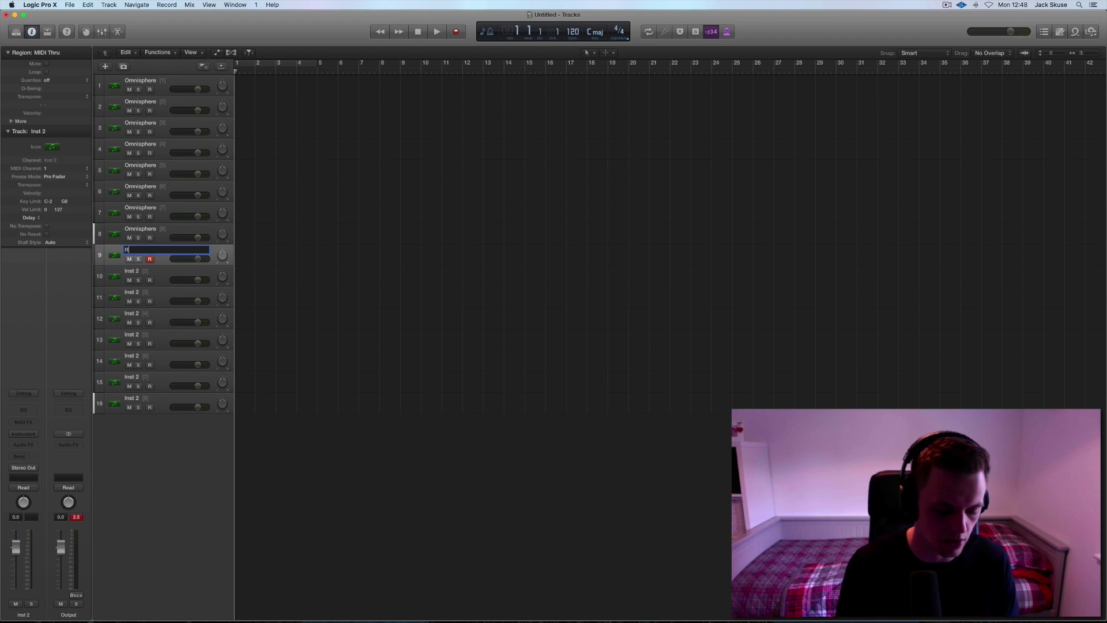
type("MX")
left_click_drag(148, 252, 113, 253)
key("super+c")
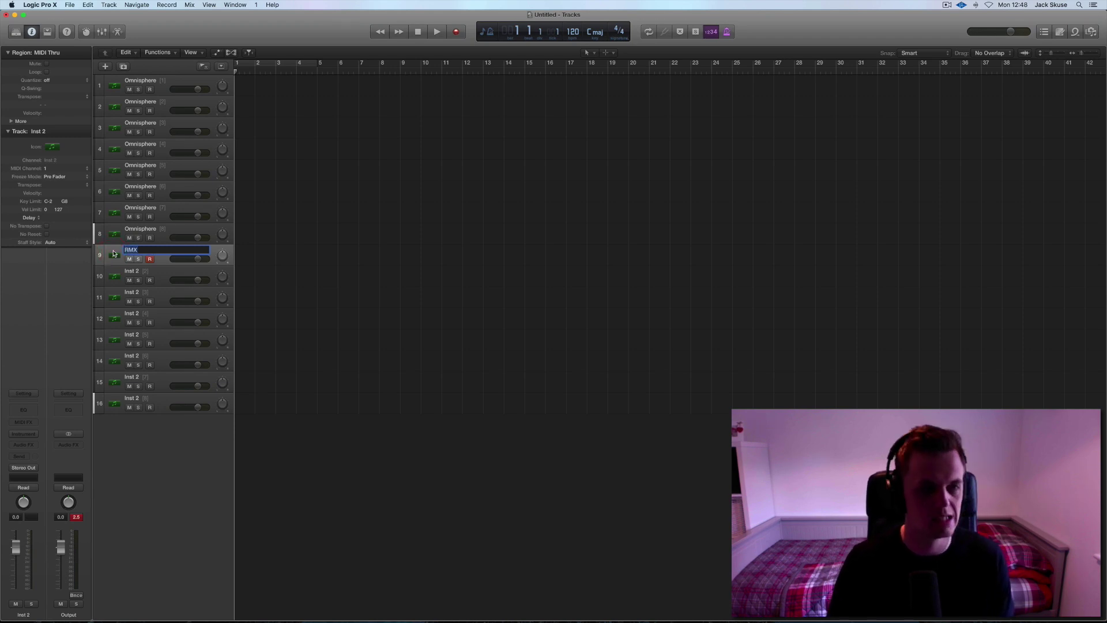
- Apply the copied name to tracks 10 through 16 so they are all called RMX
key("Tab")
key("super+v")
key("Tab")
key("super+v")
key("Tab")
key("super+v")
key("Tab")
key("super+v")
key("Tab")
key("super+v")
key("Tab")
key("super+v")
key("Tab")
key("super+v")
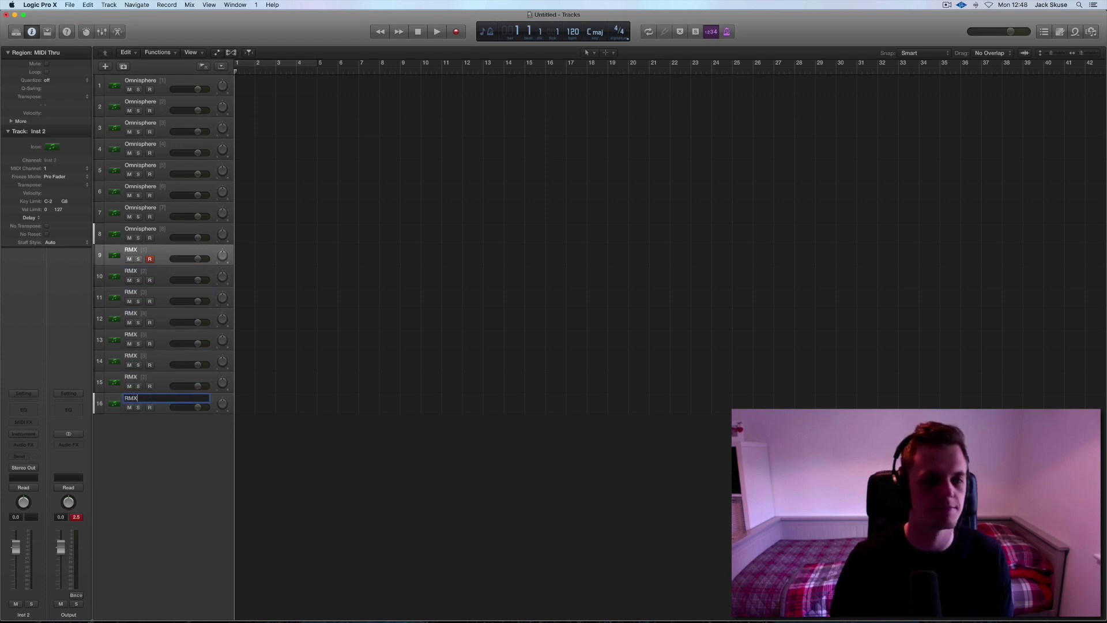
key("Return")
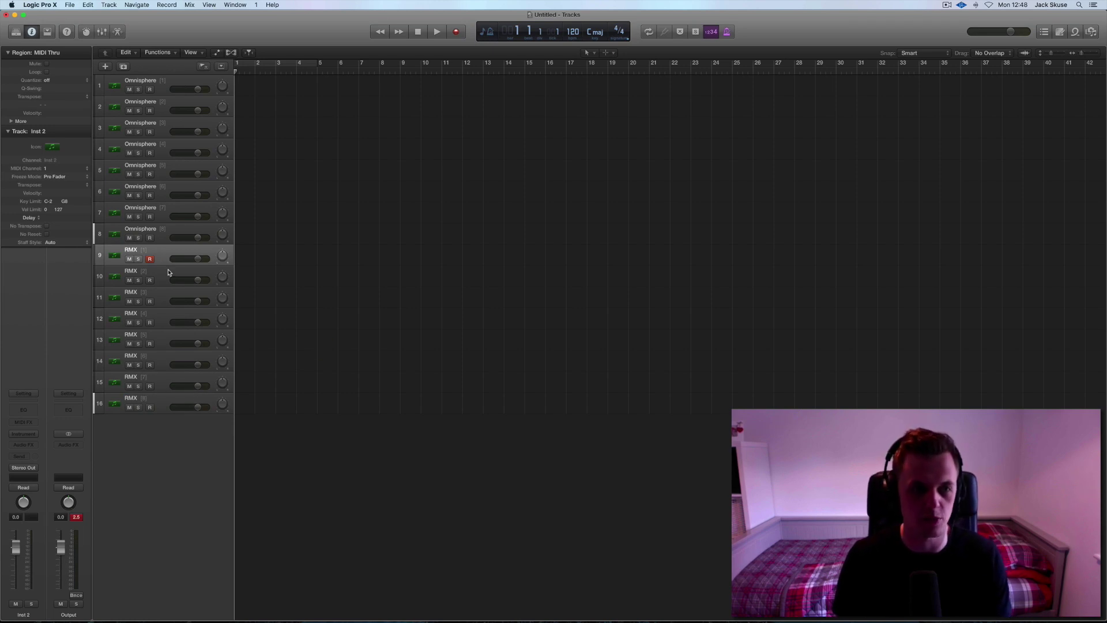
- Rename the Inst 2 channel strip of the second instrument as RMX
double_click(131, 272)
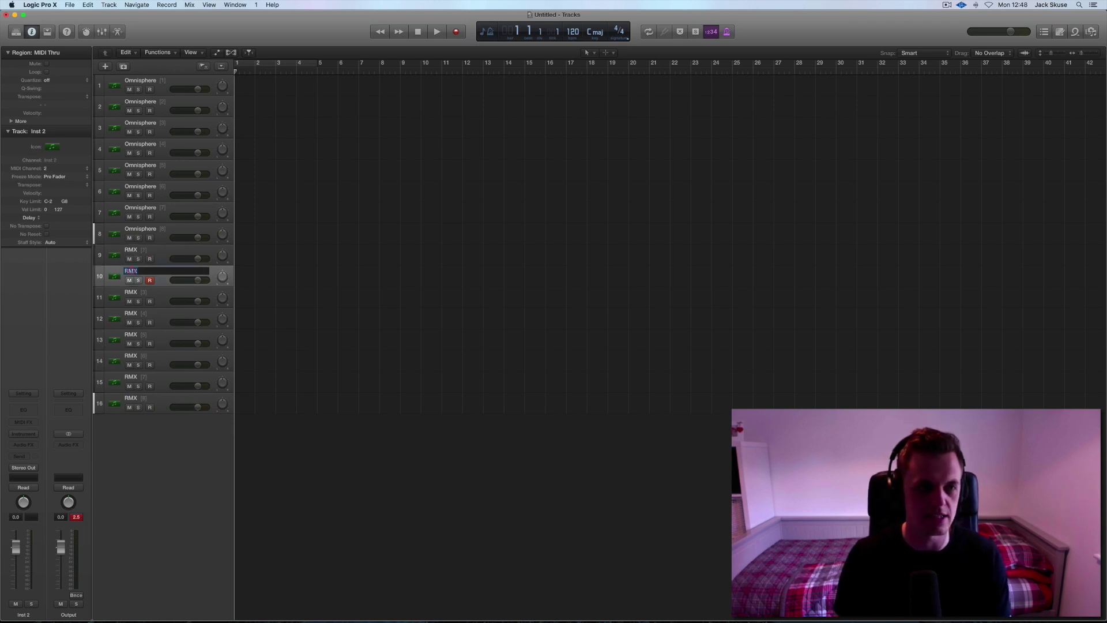
left_click(337, 320)
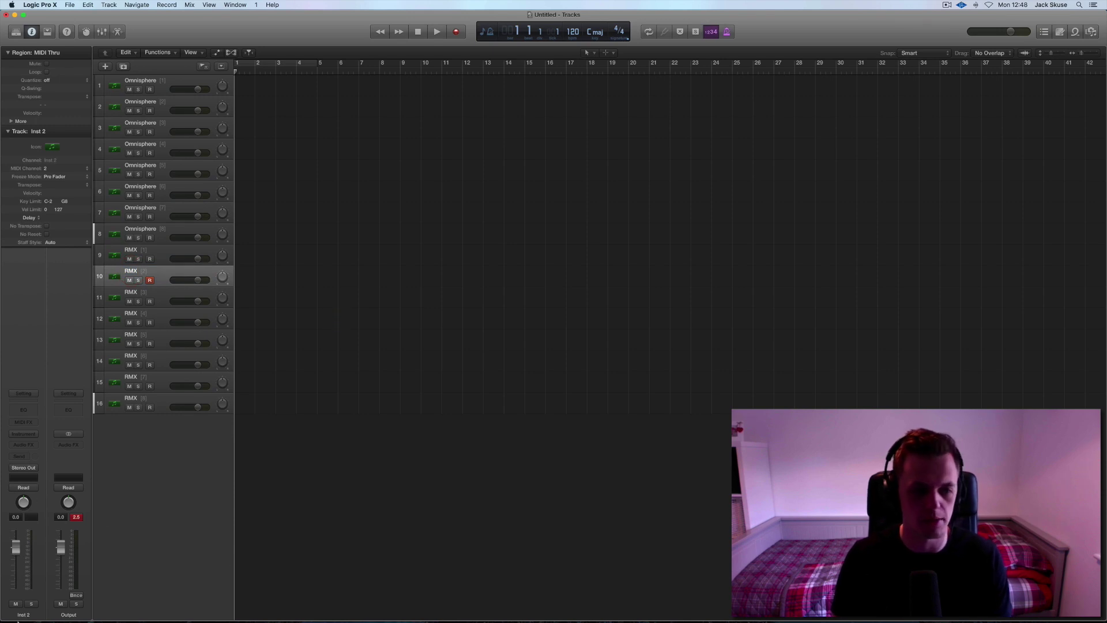
double_click(23, 614)
type("RMX")
key("Return")
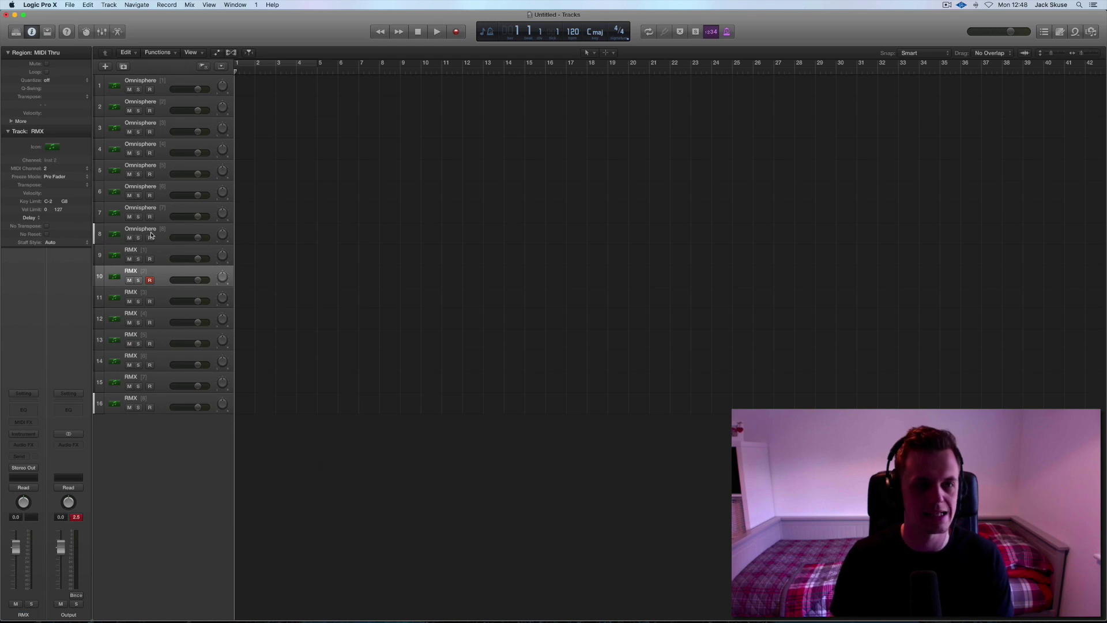
- Try lowering the first Omnisphere track's volume to about -2.7 dB, reset it to 0.0, and briefly view the mixer
left_click(171, 86)
left_click(153, 250)
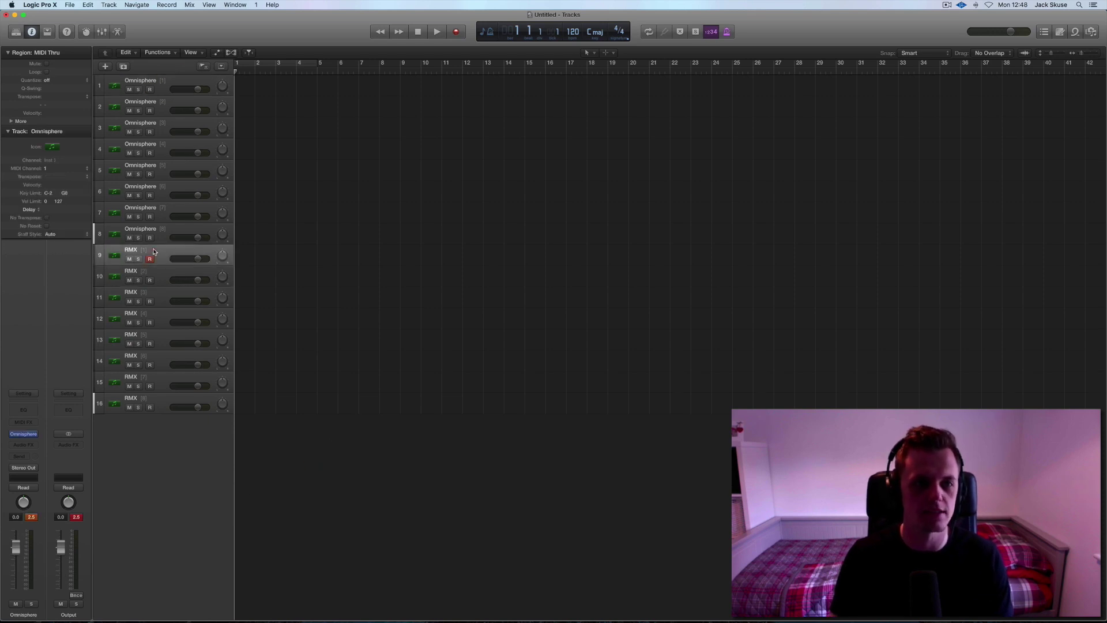
left_click(163, 91)
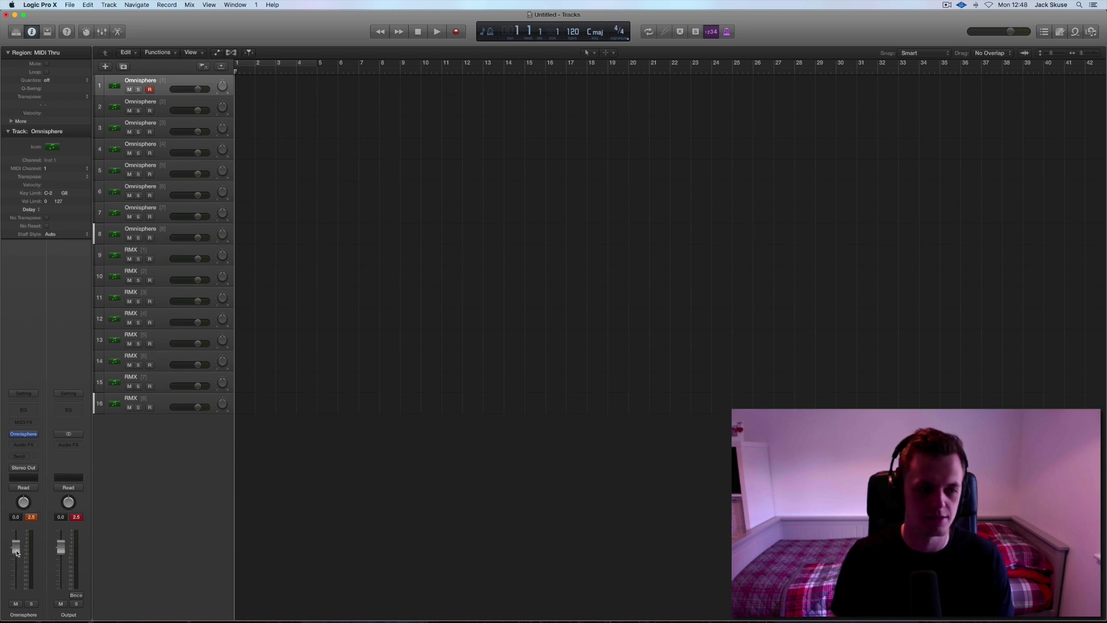
left_click_drag(16, 550, 17, 564)
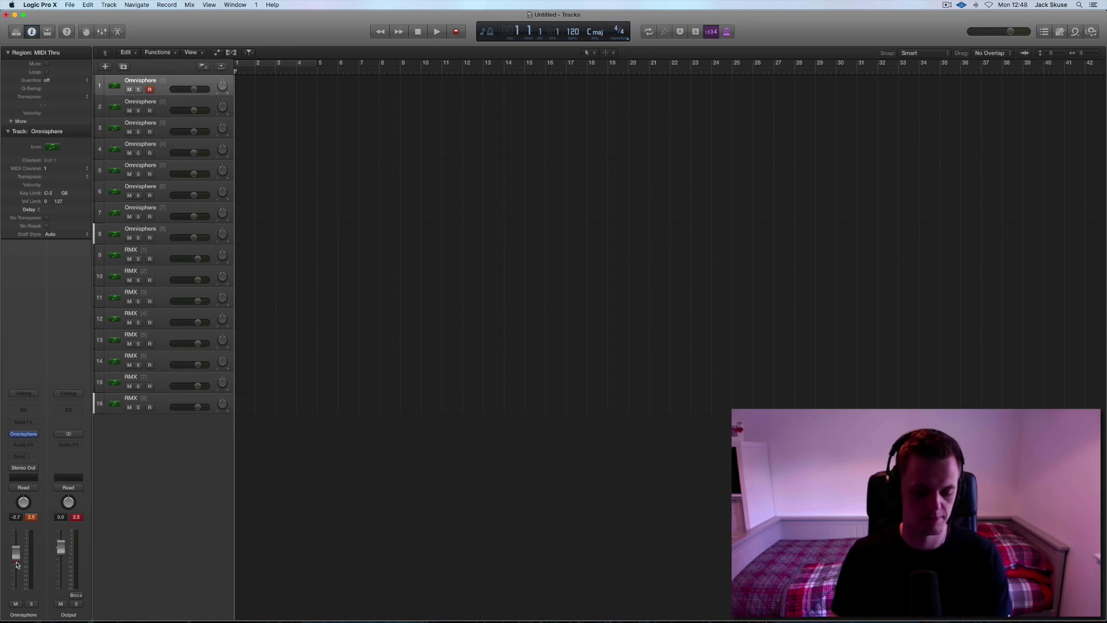
left_click(17, 552, "alt")
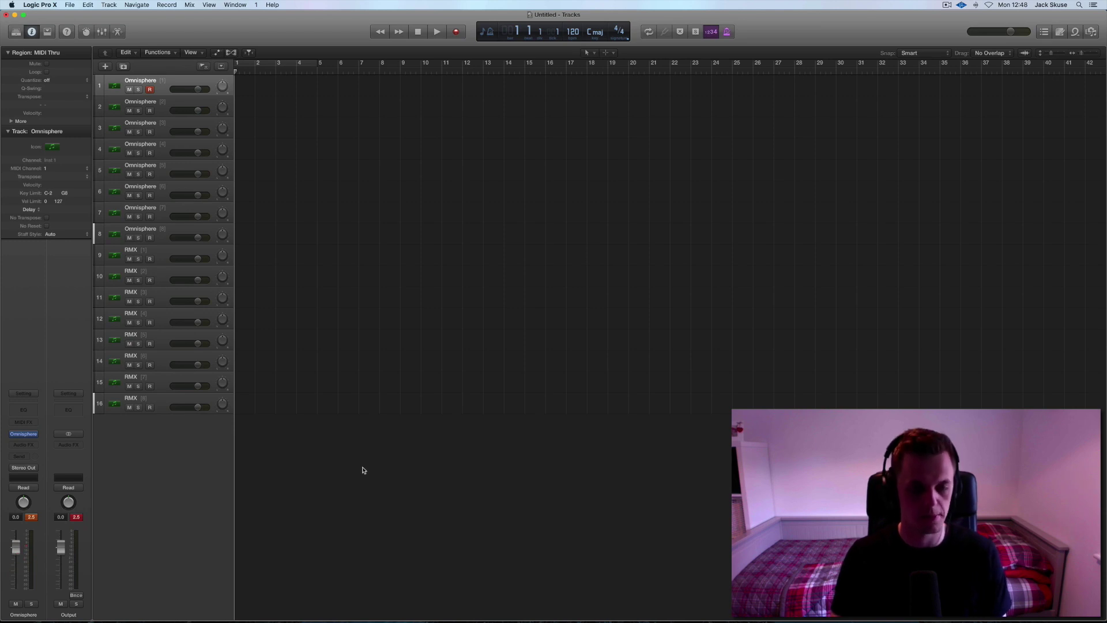
key("x")
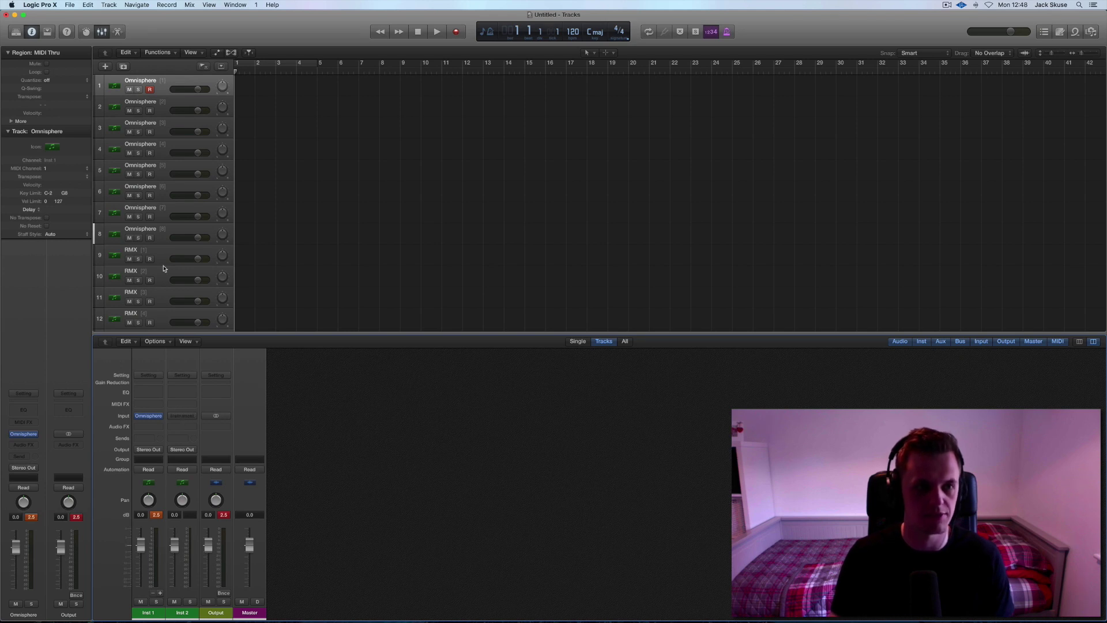
left_click(105, 31)
- Load Spectrasonics Stylus RMX as Multi Output (8xStereo) on the first RMX track and move its window clear of the track list
left_click(158, 254)
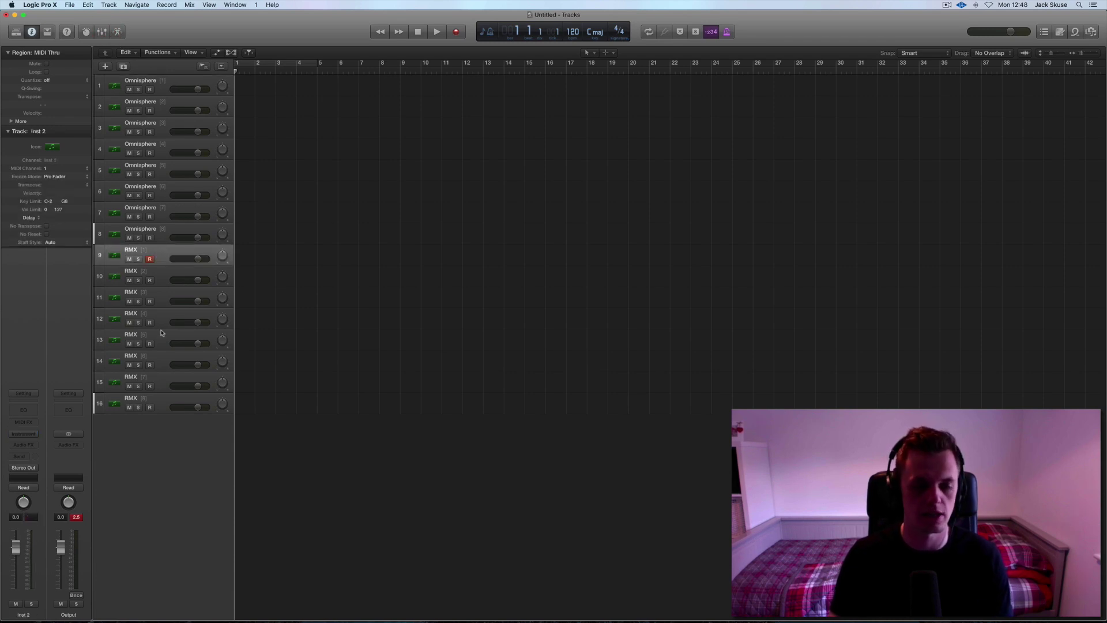
left_click(23, 433)
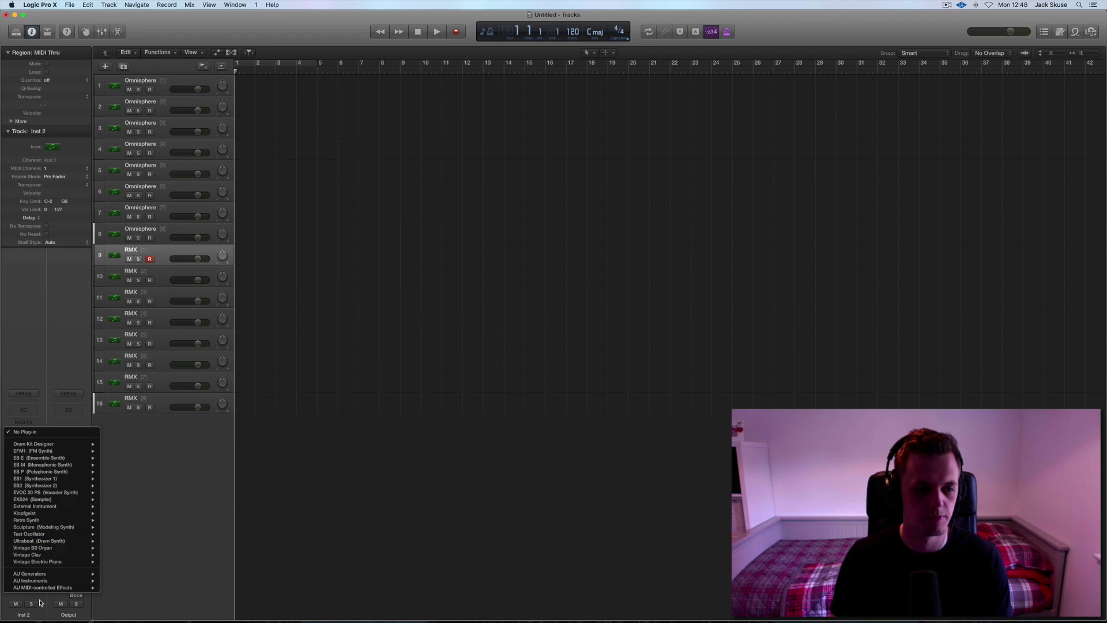
mouse_move(58, 581)
mouse_move(122, 592)
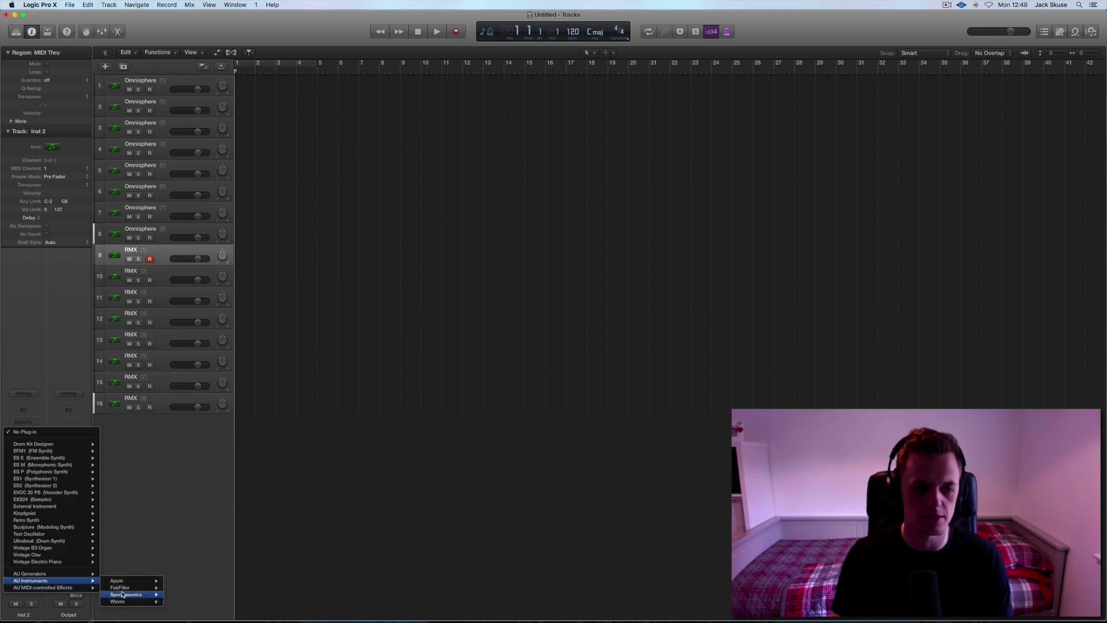
mouse_move(189, 595)
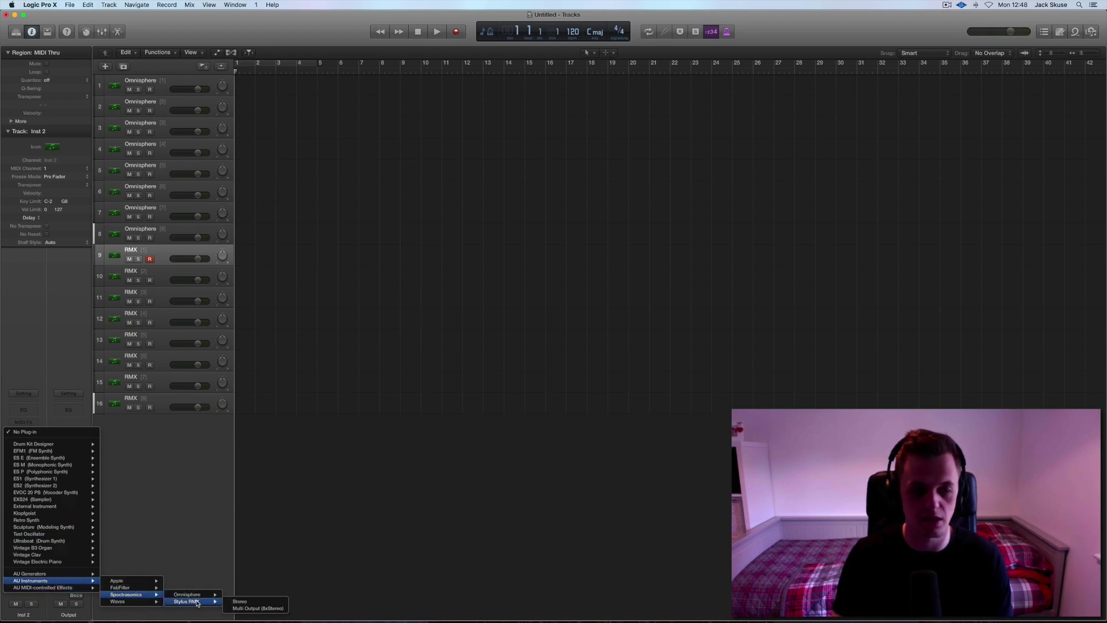
left_click(241, 609)
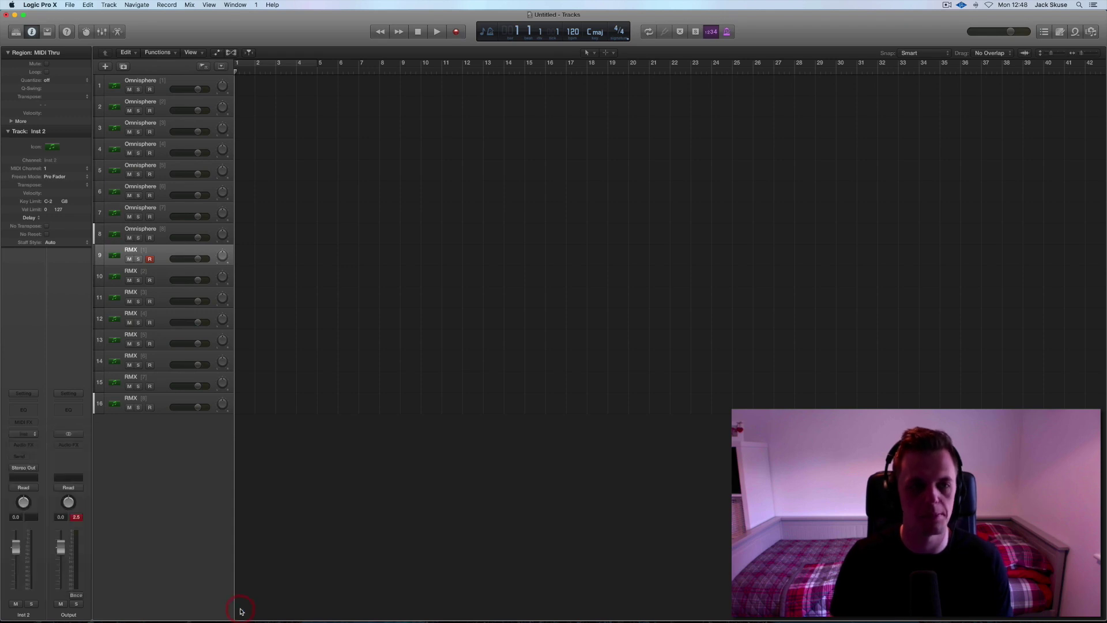
left_click_drag(282, 39, 690, 111)
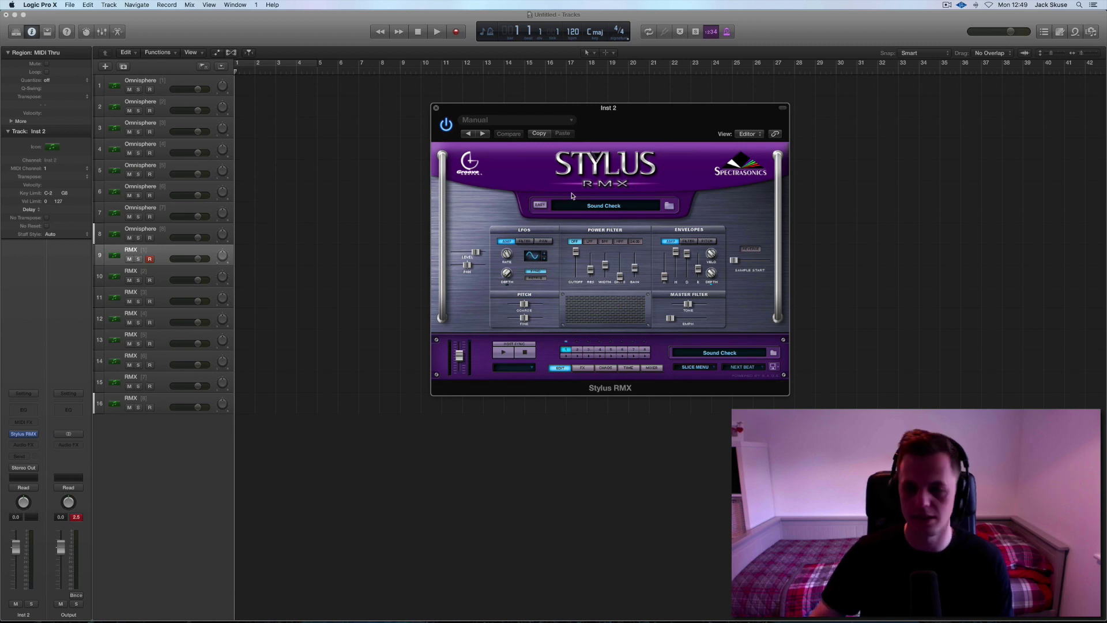
- Open the Stylus RMX browser, choose the Epic Energy directory of the Core Library, and audition 54-Eclipse Combo
left_click(596, 208)
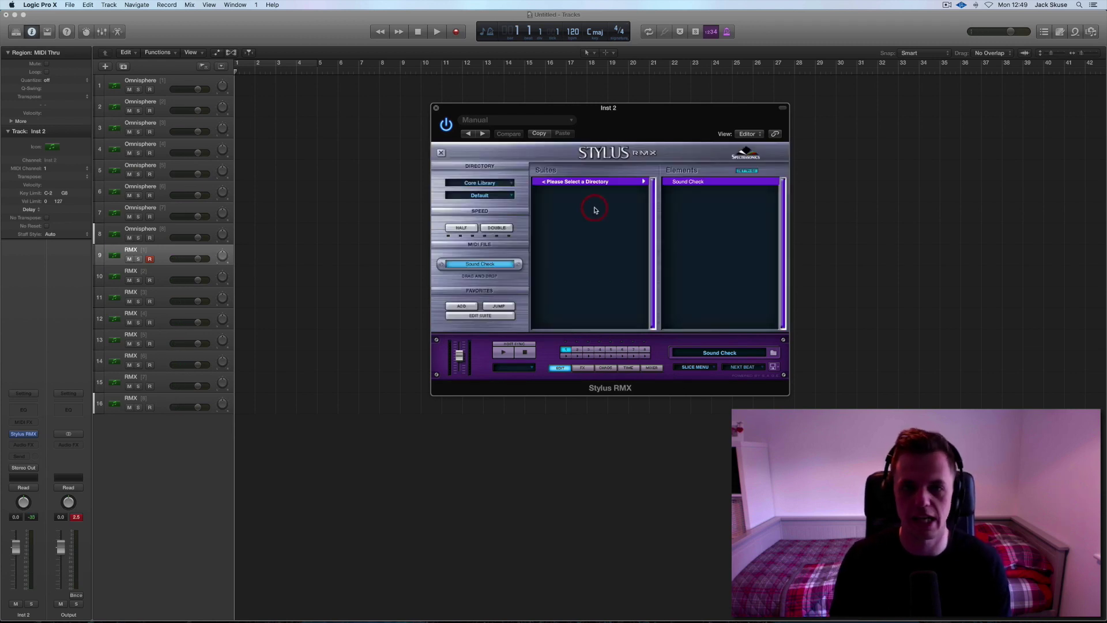
left_click(507, 196)
left_click(472, 243)
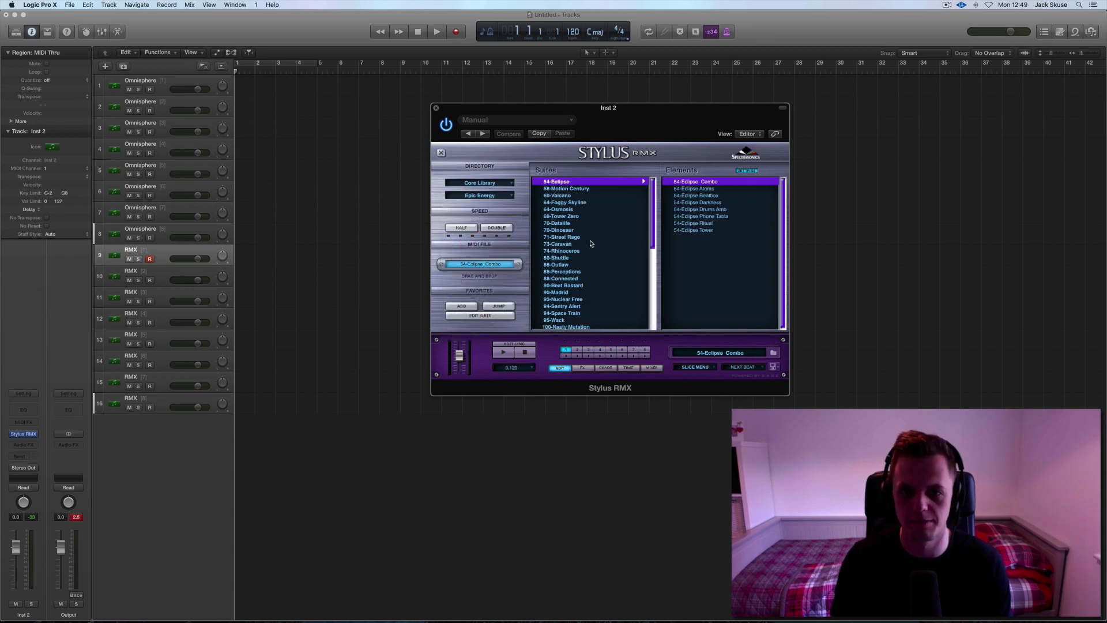
left_click(701, 184)
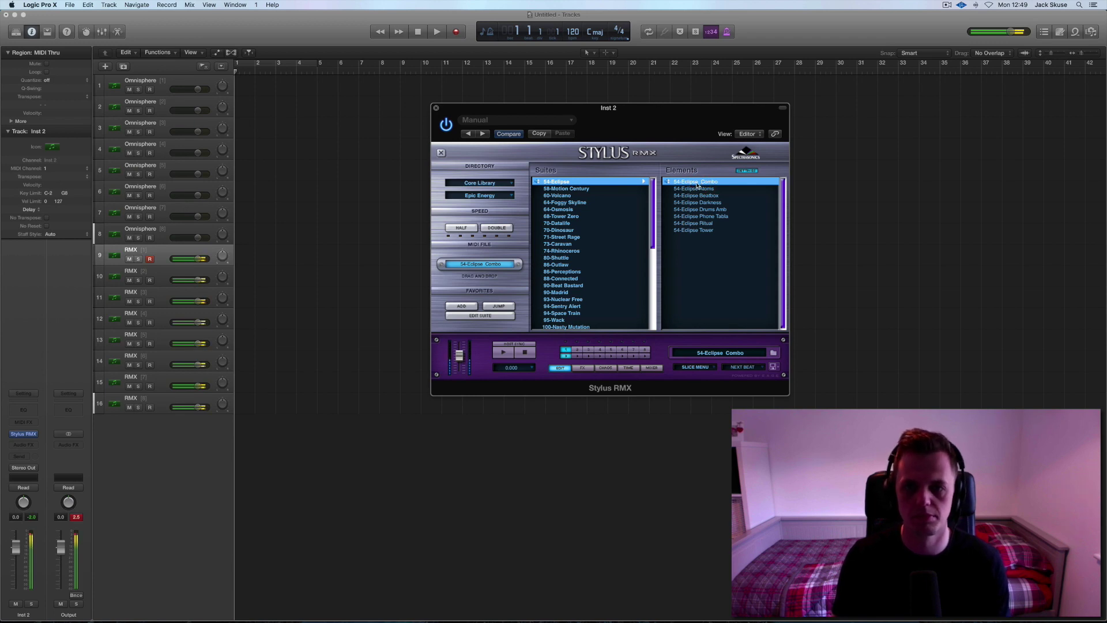
left_click(698, 185)
- Select the 90-Beat Bastard suite, load and audition its Atomic 2 element on part 1, and reposition the plug-in window
left_click(591, 286)
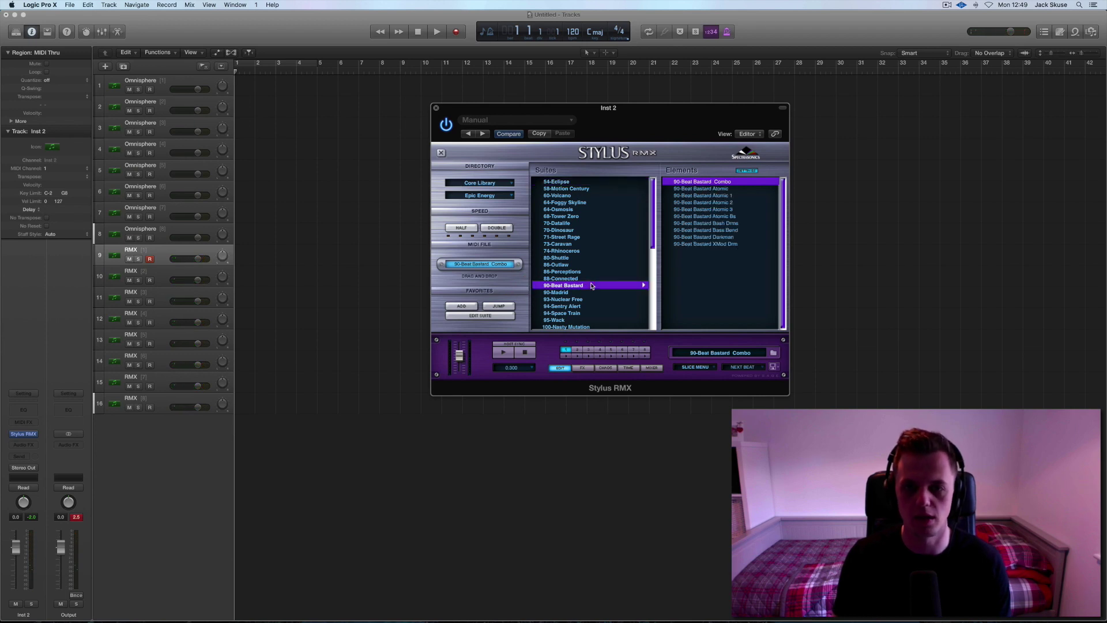
left_click(702, 203)
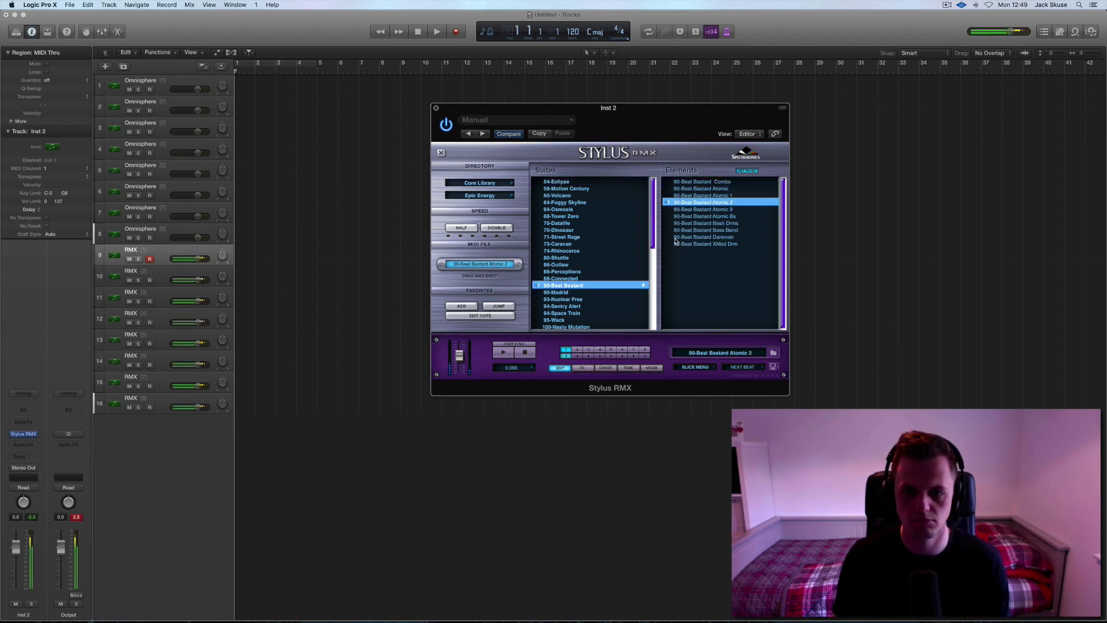
left_click(686, 205)
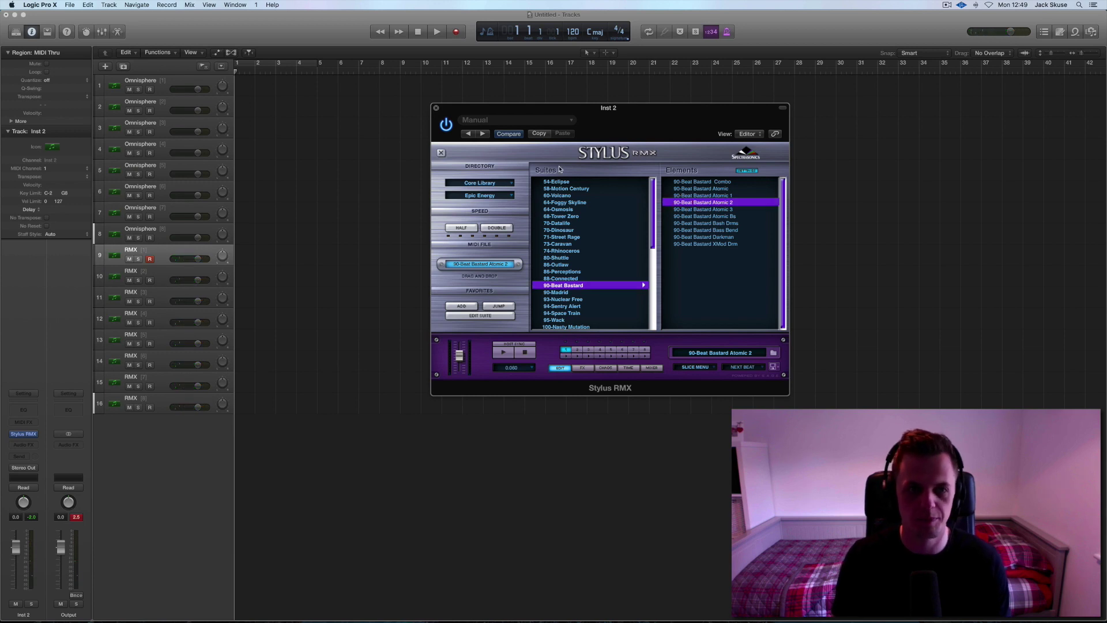
left_click_drag(526, 115, 420, 176)
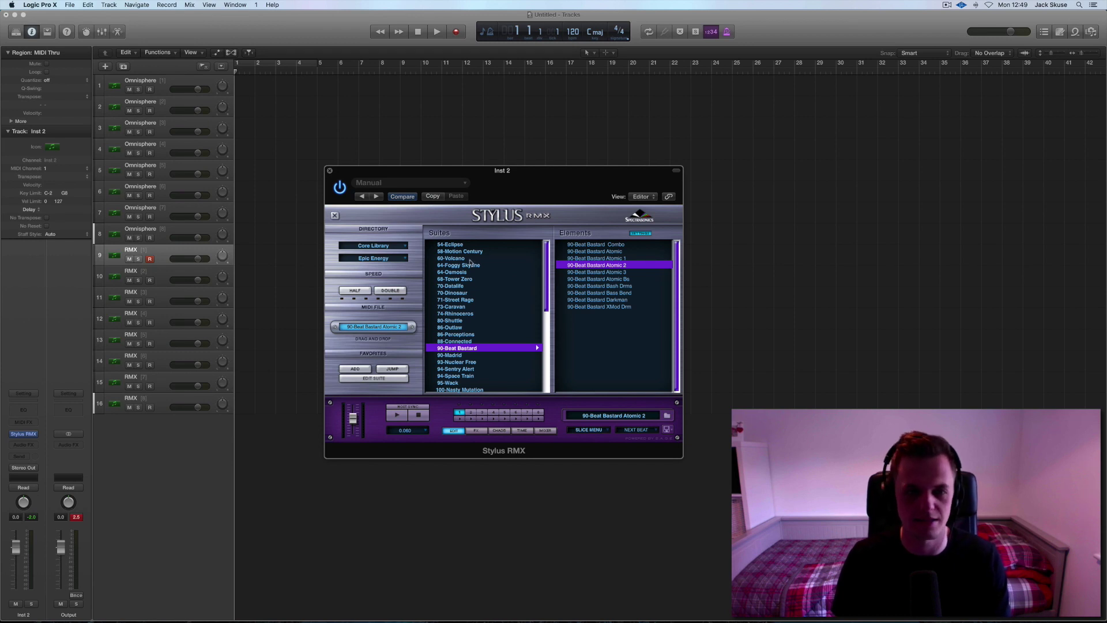
left_click_drag(426, 175, 458, 136)
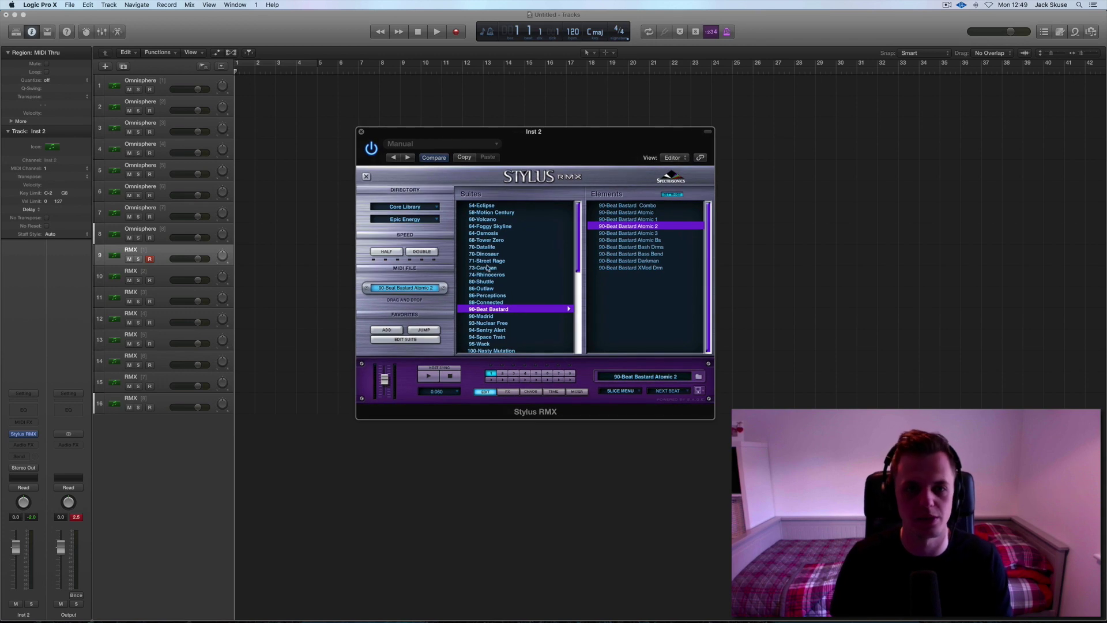
- Close the Stylus RMX window and reopen Omnisphere from the first Omnisphere track, placing its window clear of the track list
mouse_move(461, 132)
left_mouse_down()
mouse_move(487, 157)
mouse_move(471, 115)
left_mouse_up()
left_click(370, 116)
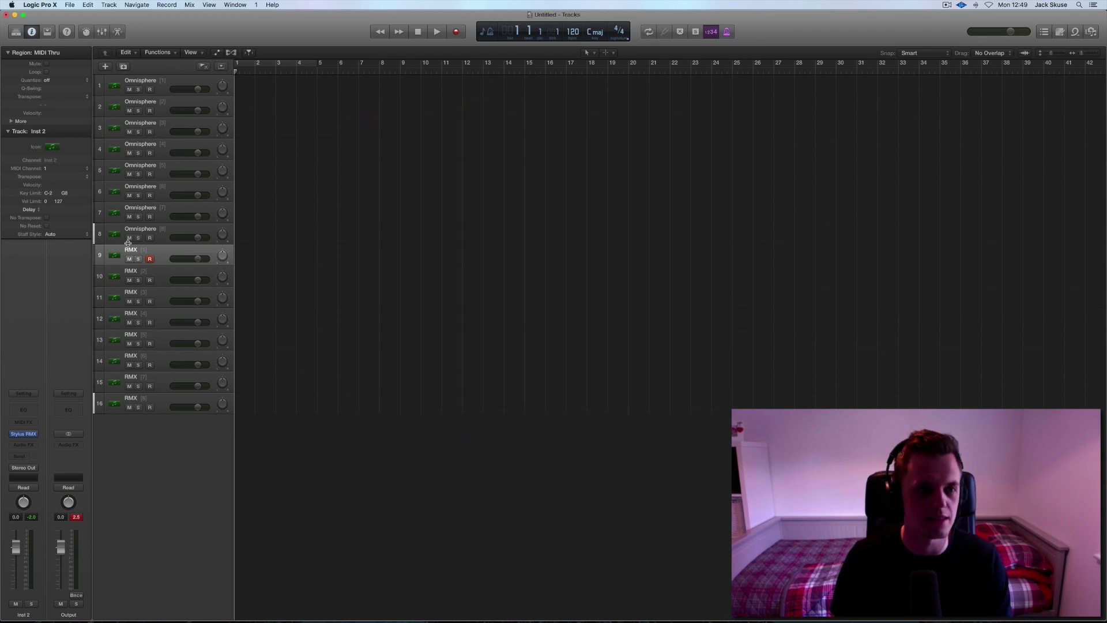
left_click(161, 274)
mouse_move(160, 274)
left_mouse_down()
mouse_move(161, 296)
mouse_move(162, 258)
left_mouse_up()
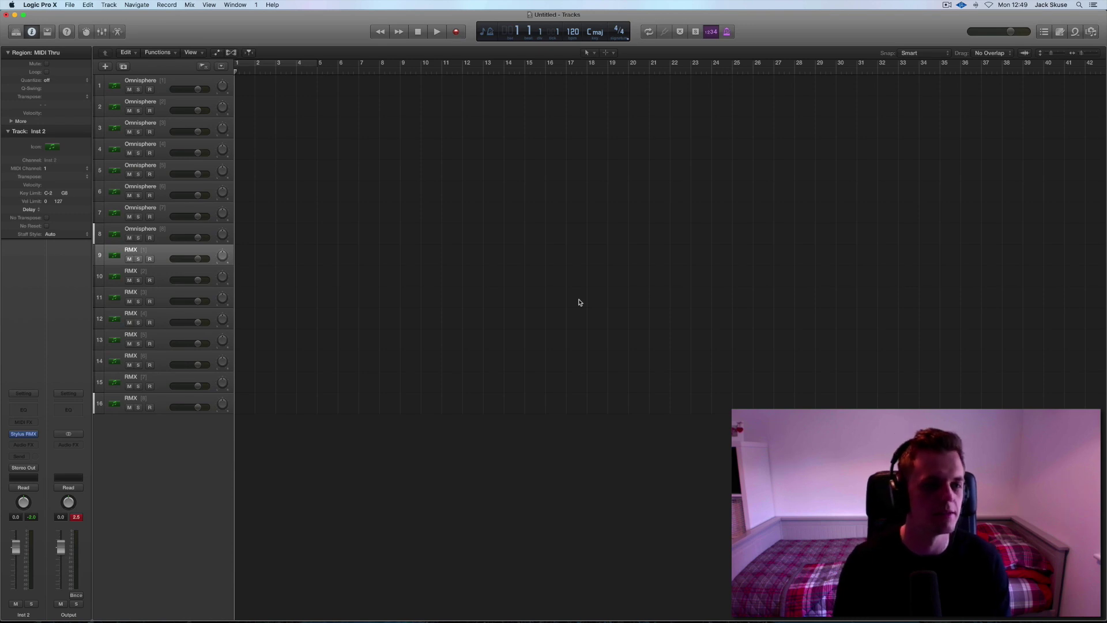
left_click(171, 85)
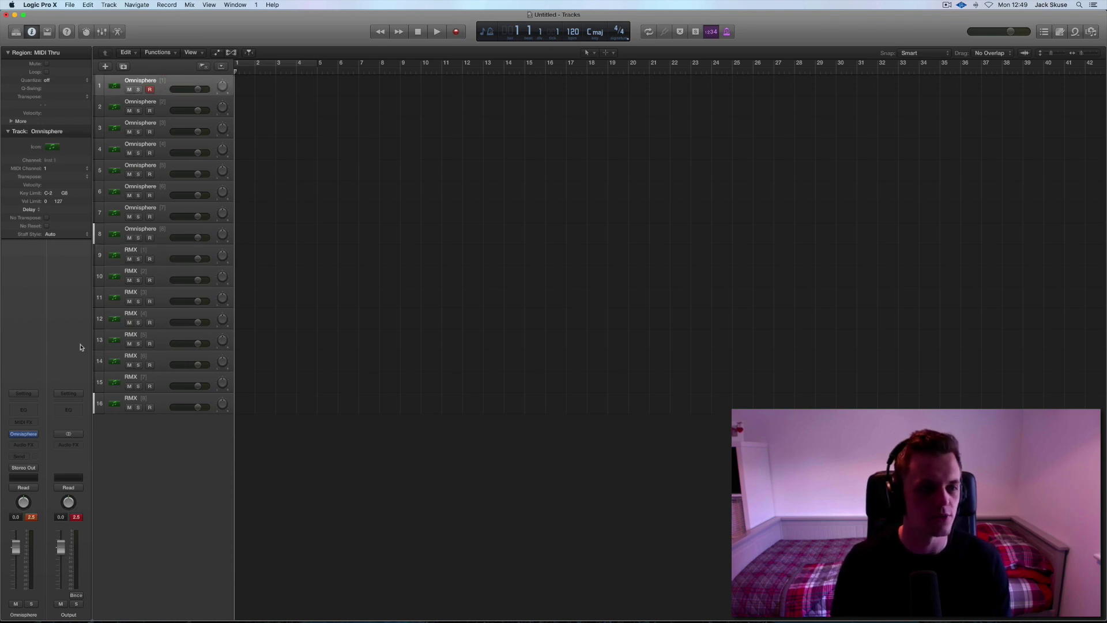
left_click(25, 436)
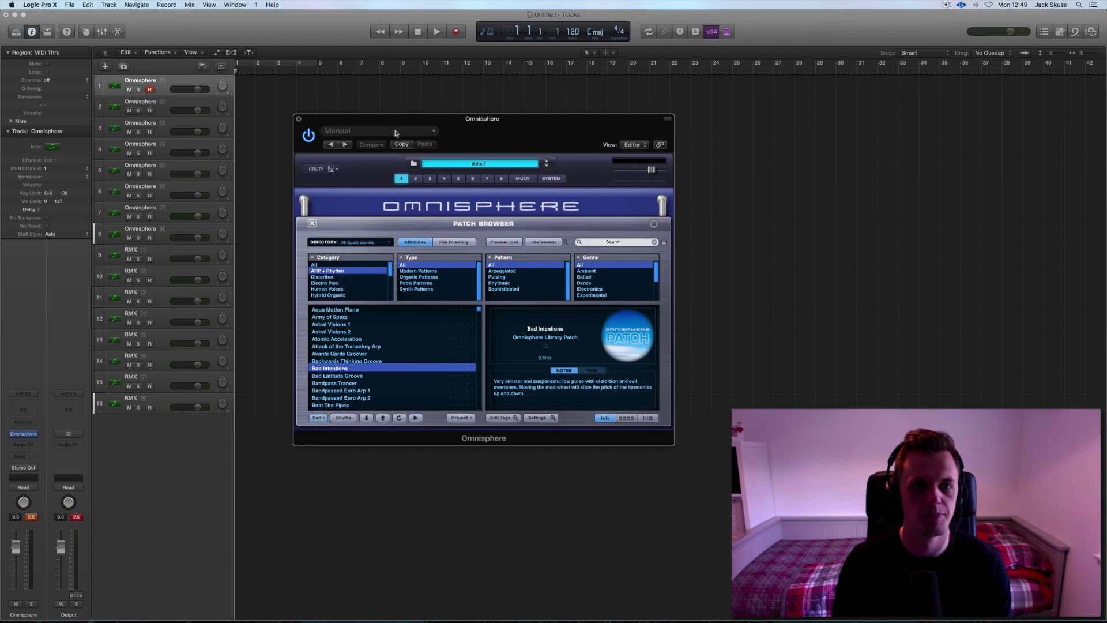
left_click_drag(395, 124, 482, 85)
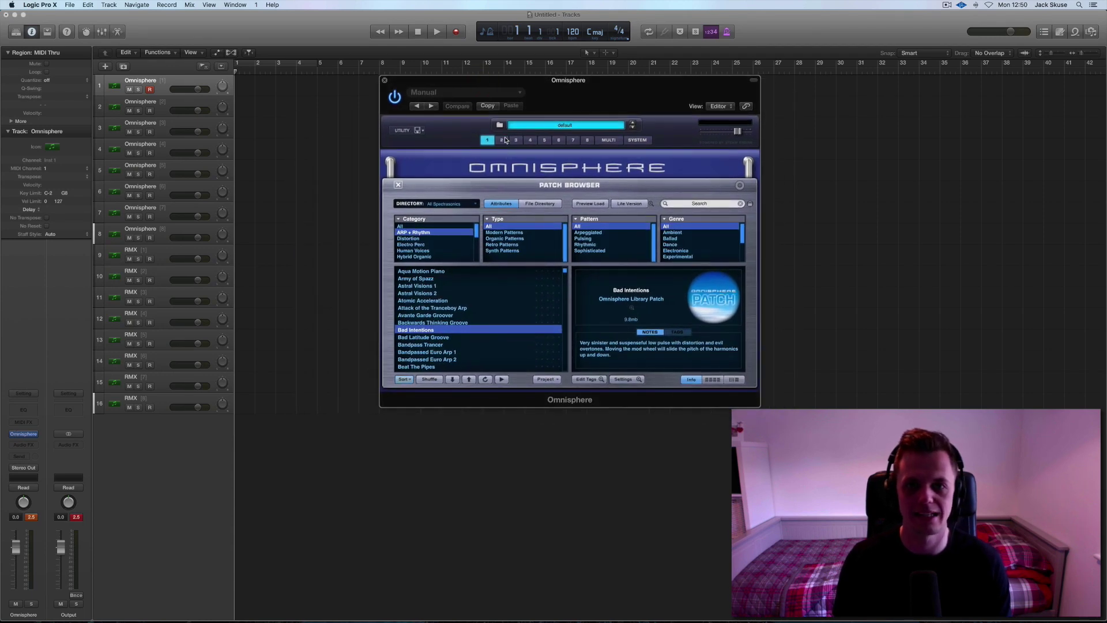
- Look through Omnisphere's parts 2 to 8 and return to part 1
left_click(503, 140)
left_click(516, 140)
left_click(529, 140)
left_click(544, 141)
left_click(559, 140)
left_click(572, 140)
left_click(587, 141)
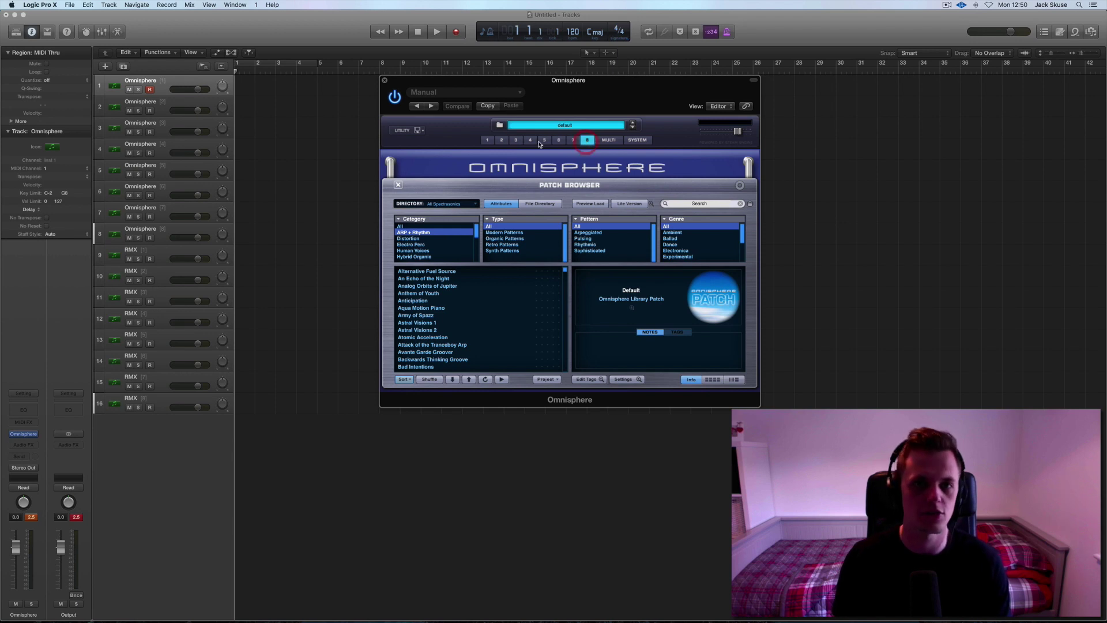
left_click(487, 140)
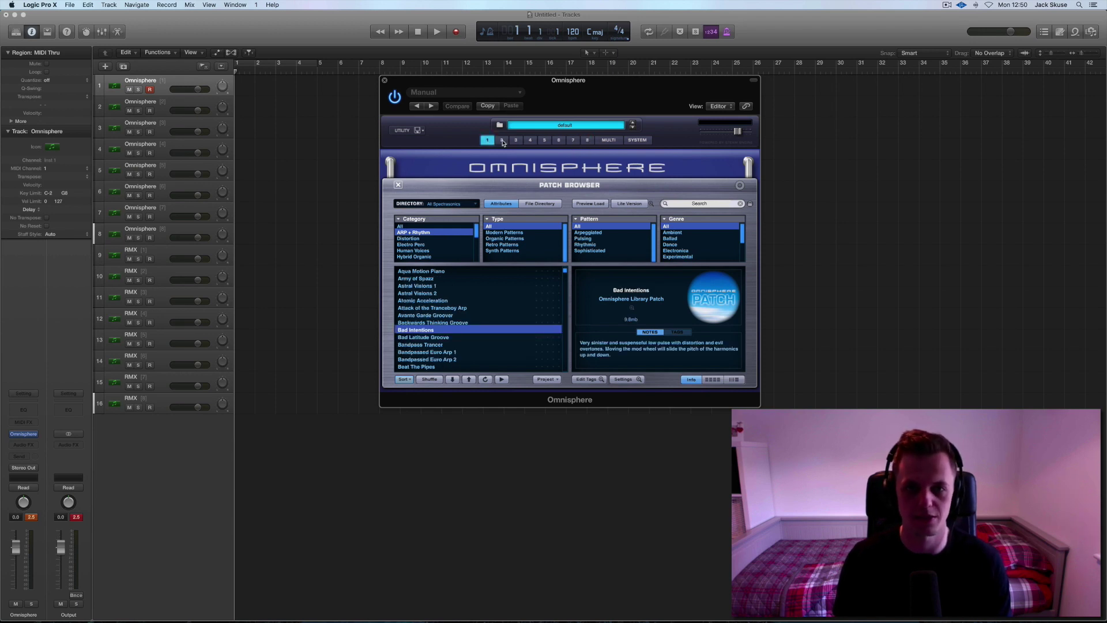
- Check how the second, third and fourth Omnisphere tracks relate to the plug-in parts, then reselect the first track with part 1
left_click(161, 106)
left_click(162, 131)
left_click(162, 142)
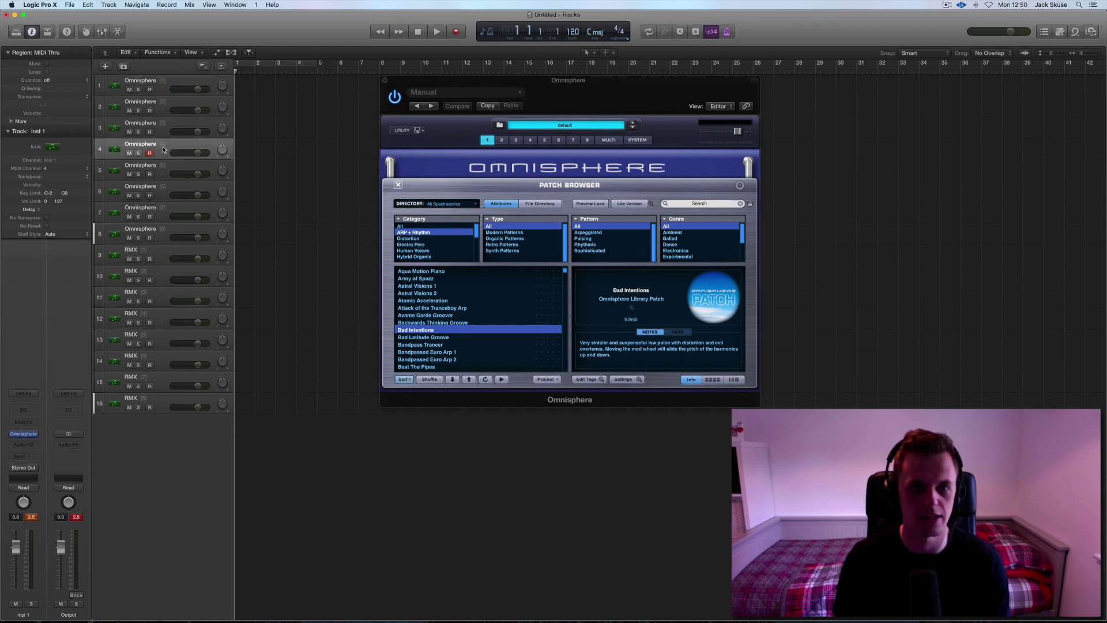
left_click(162, 133)
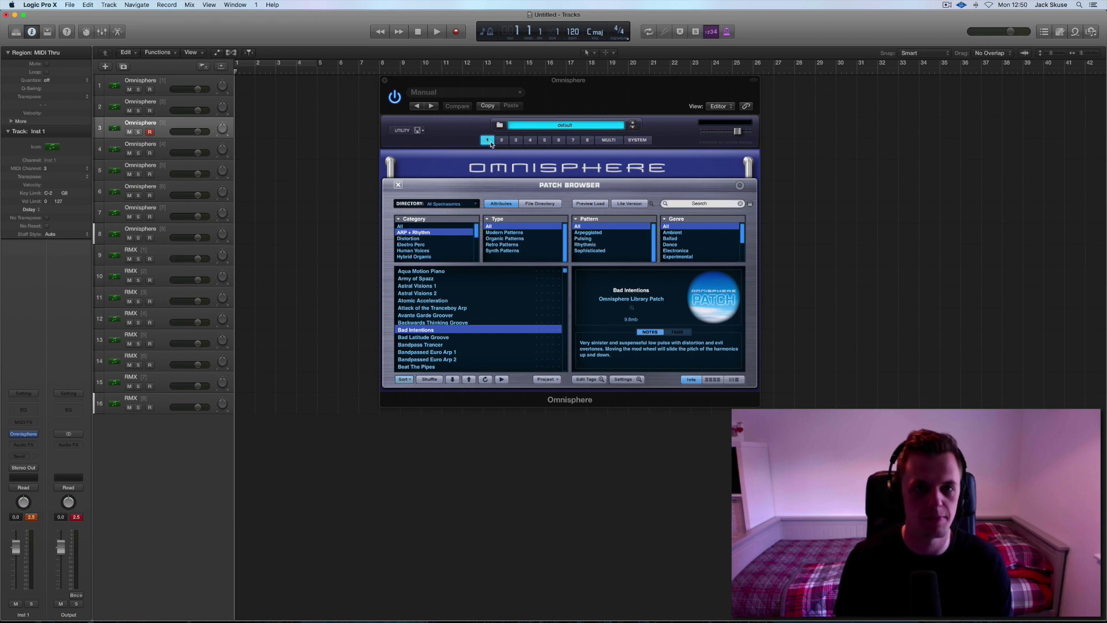
left_click(516, 146)
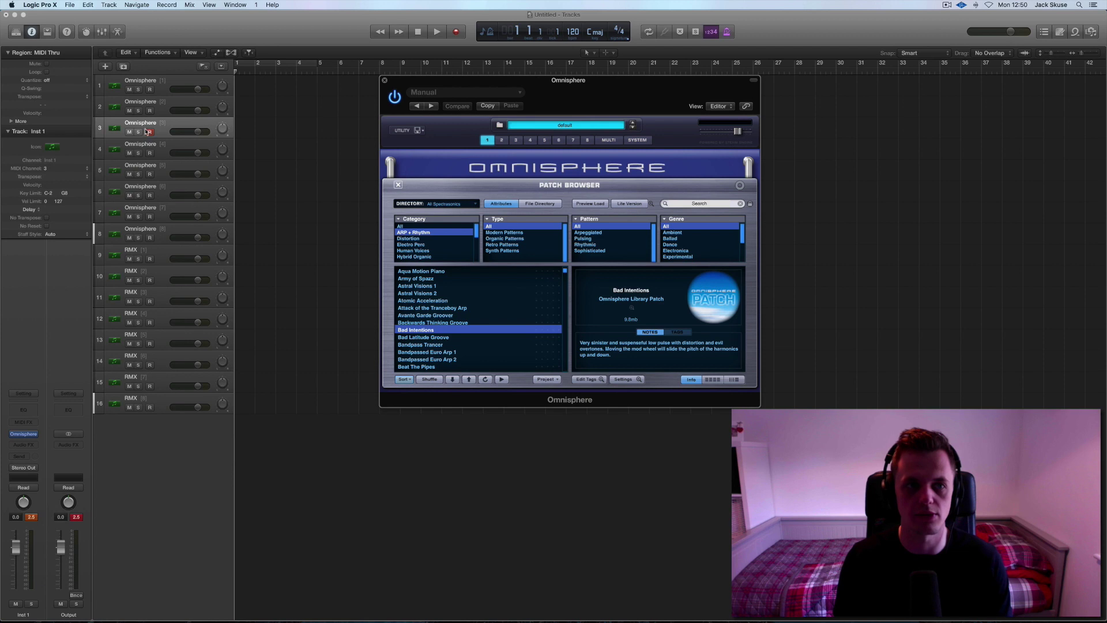
left_click(169, 80)
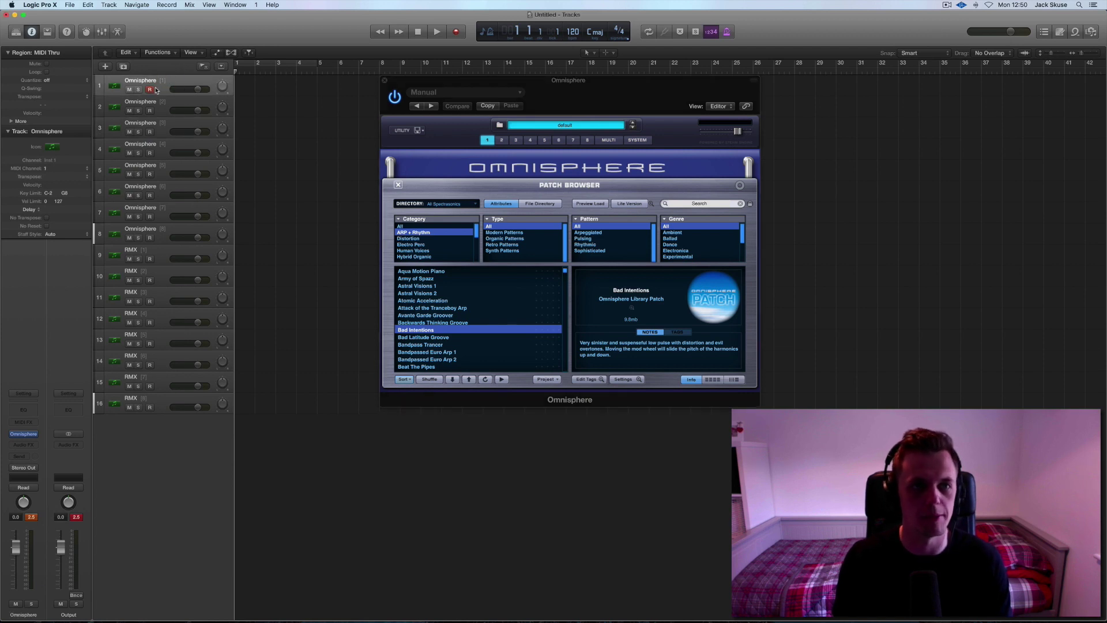
left_click(487, 144)
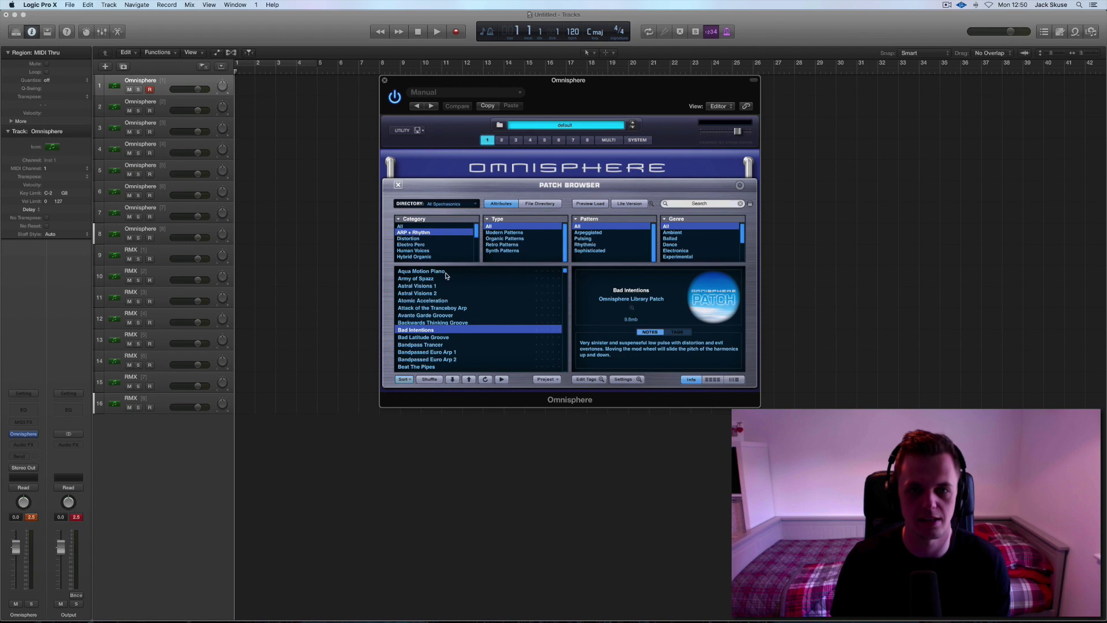
- Audition the ARP + Rhythm patches Bandpassed Euro Arp 2, Bad Latitude Groove and Avante Garde Groover on part 1
scroll(494, 307, "down", 1)
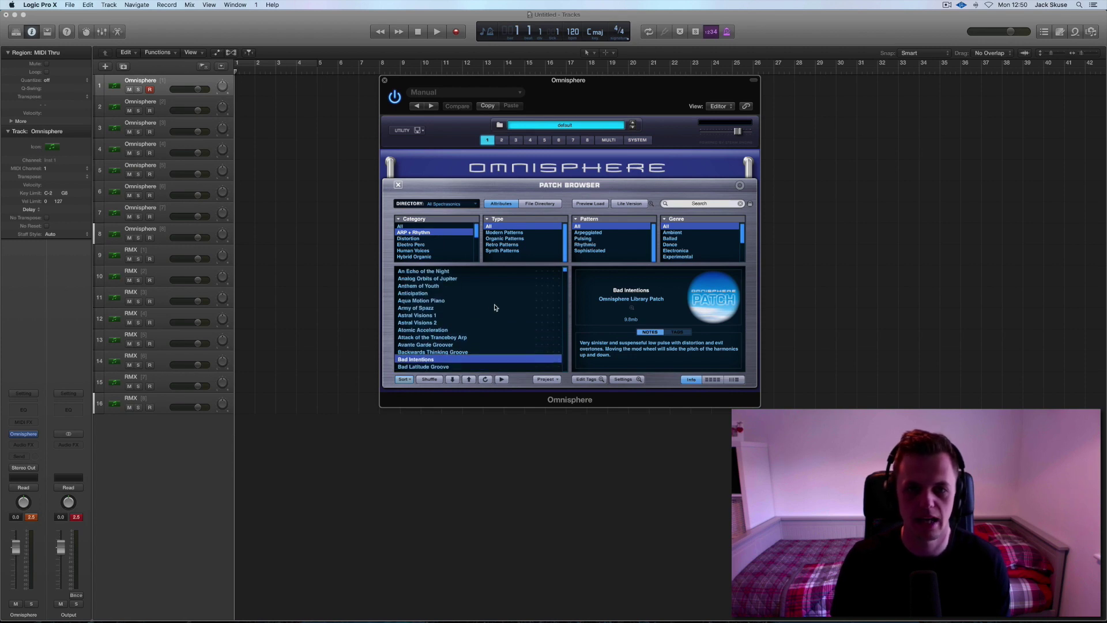
left_click(416, 352)
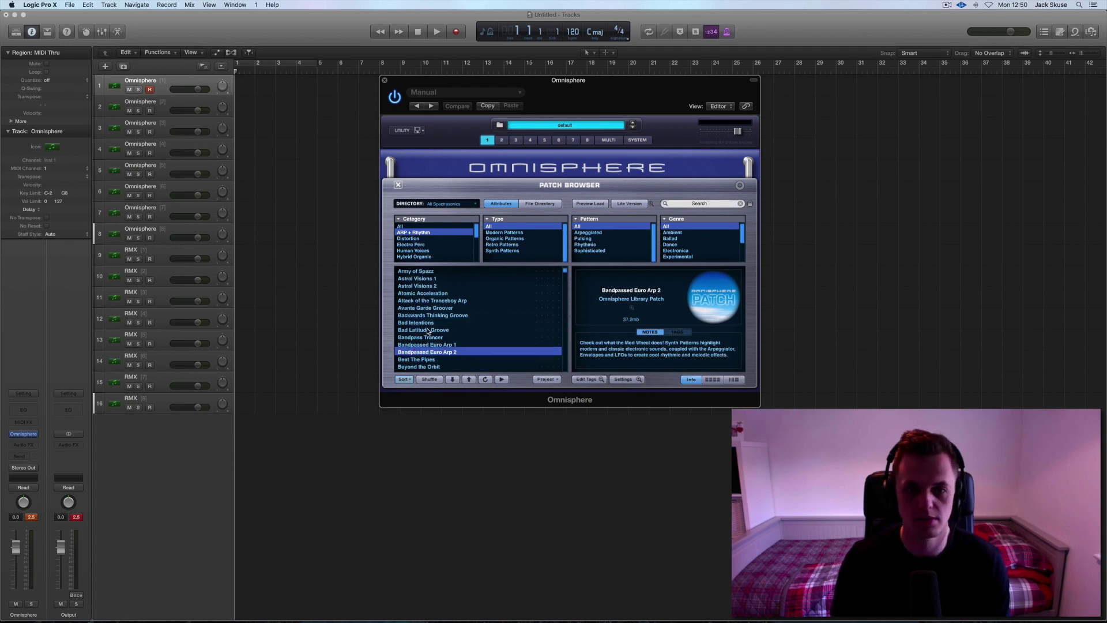
left_click(427, 329)
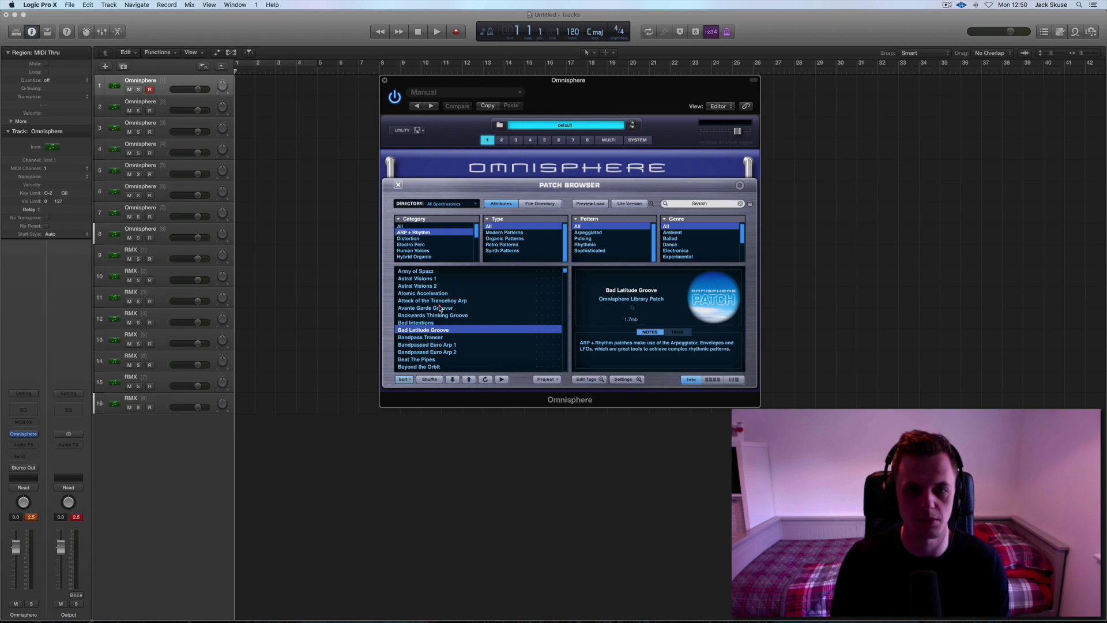
left_click(440, 309)
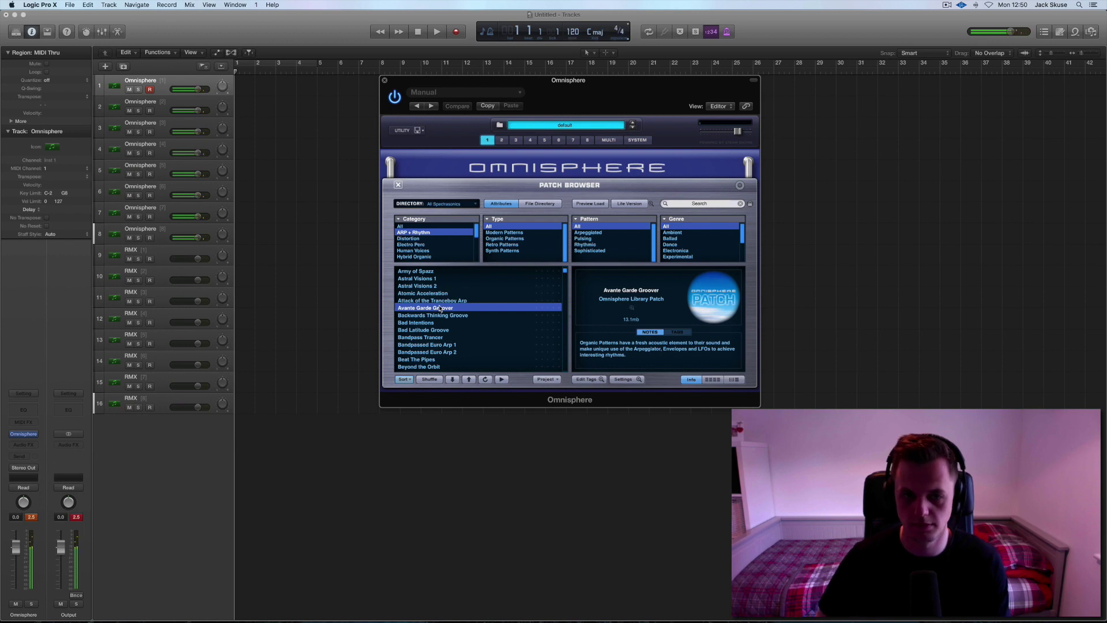
- Shuffle the patch list and audition Impulsive Connections, The Formant Wheel and Perfect Structures of Crystals in turn
left_click(436, 381)
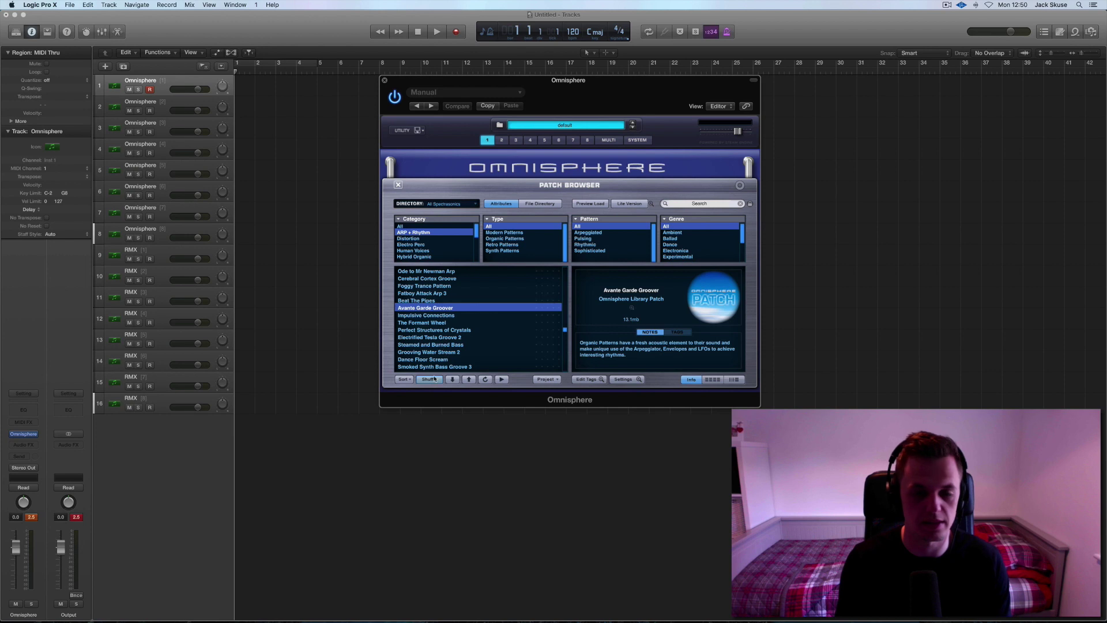
left_click(454, 379)
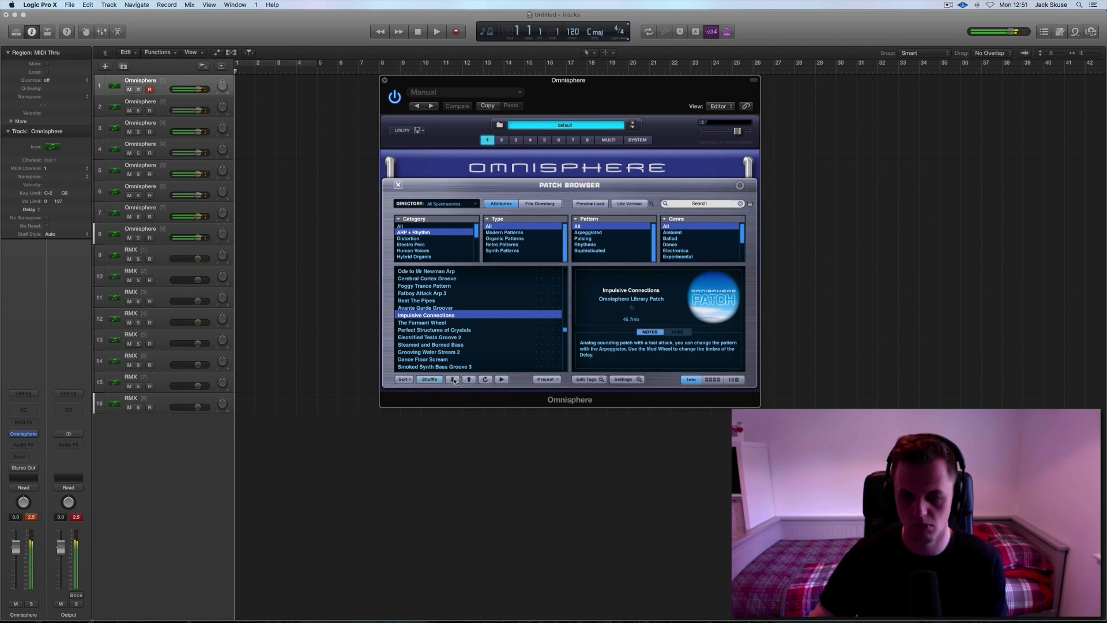
left_click(454, 379)
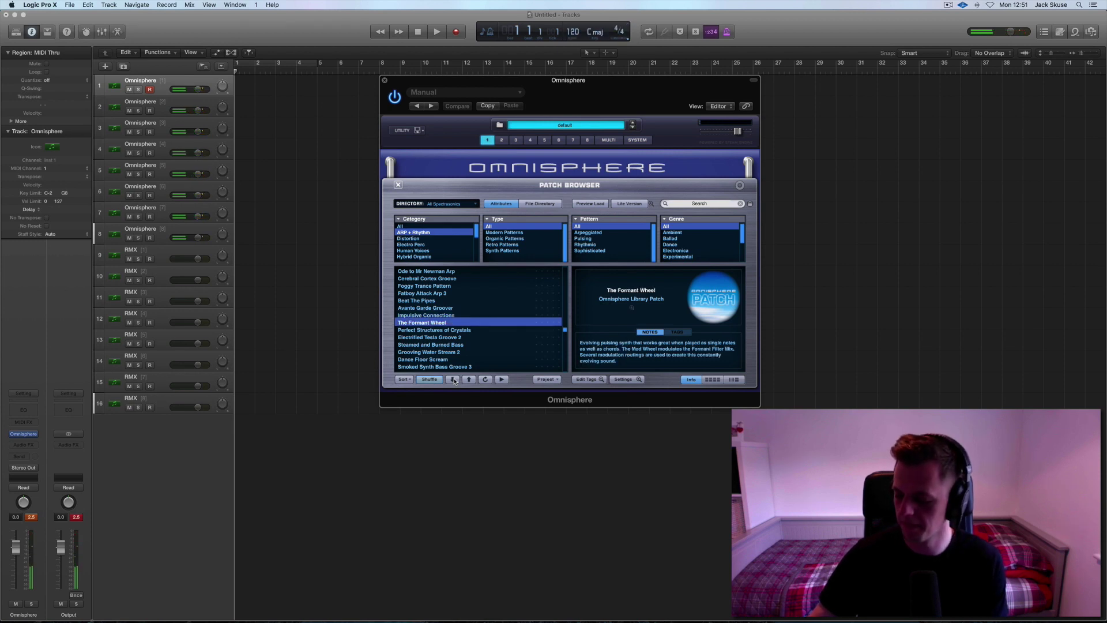
left_click(454, 379)
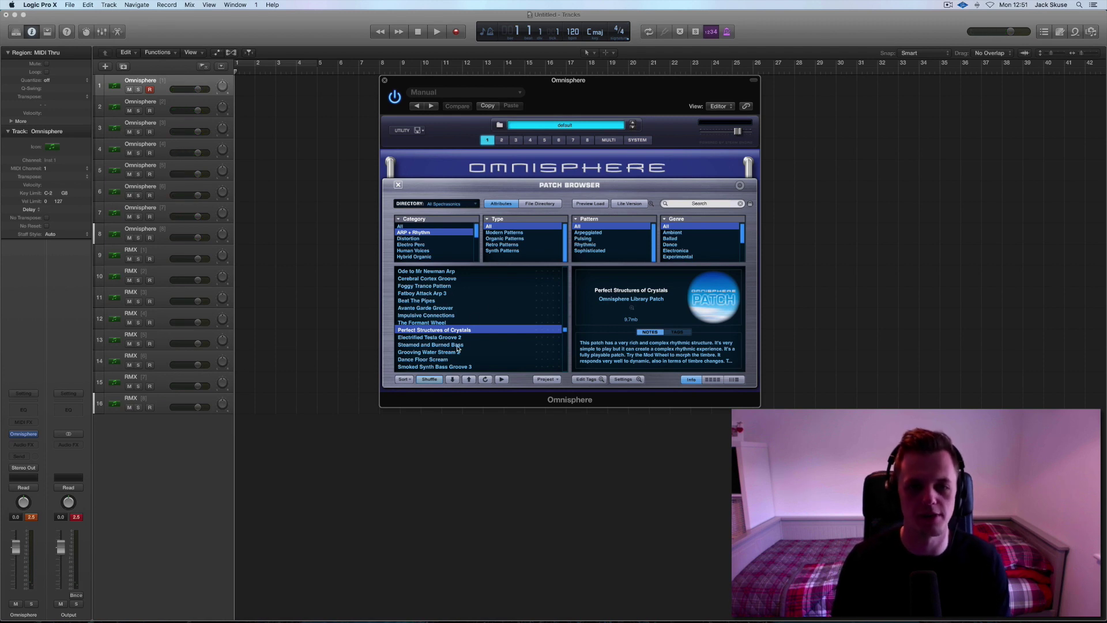
- Load and audition the Stepmeister Complex patch from the shuffled ARP + Rhythm list on part 1
scroll(458, 347, "down", 1)
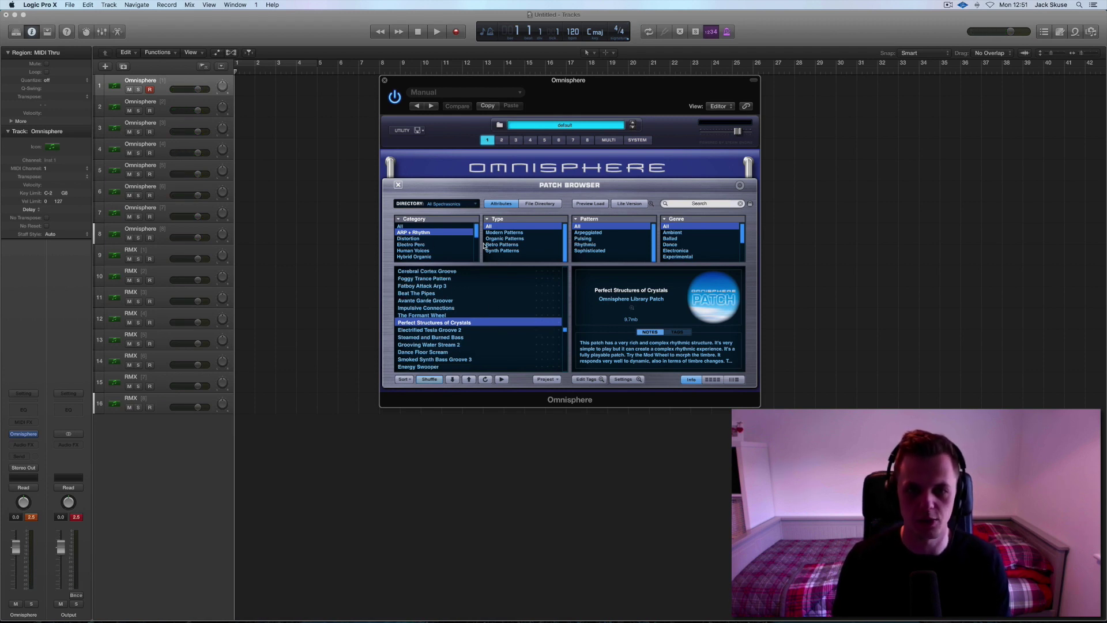
scroll(469, 324, "down", 9)
left_click(454, 338)
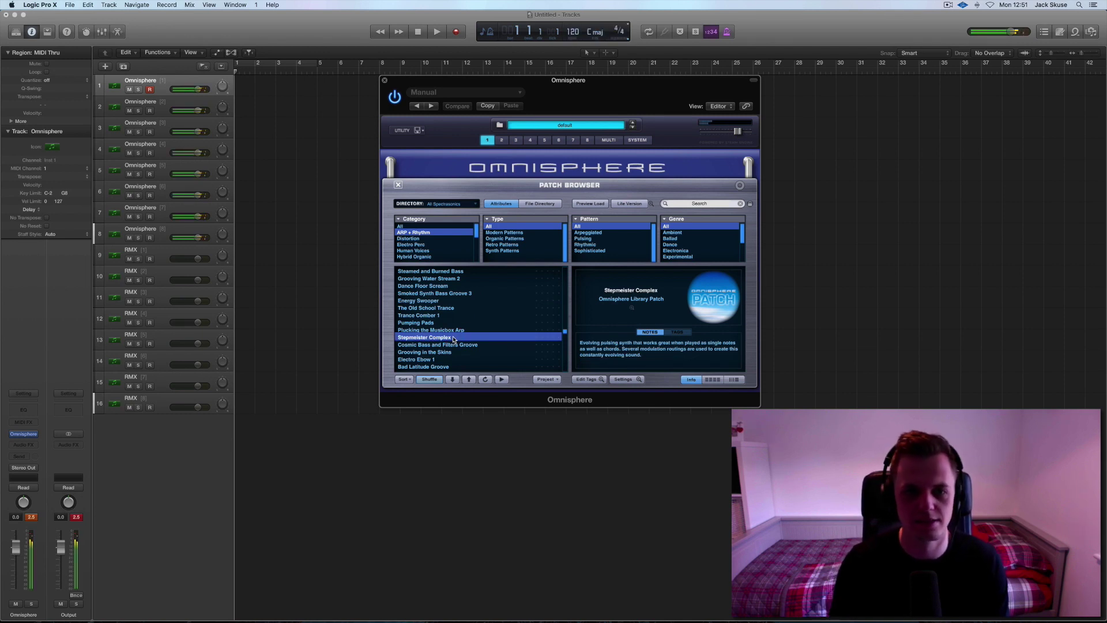
- Filter the patches to the Keyboards category and Organs type, and load Pipe Organ Cathedral on part 1
scroll(445, 249, "down", 4)
scroll(445, 249, "down", 1)
left_click(434, 237)
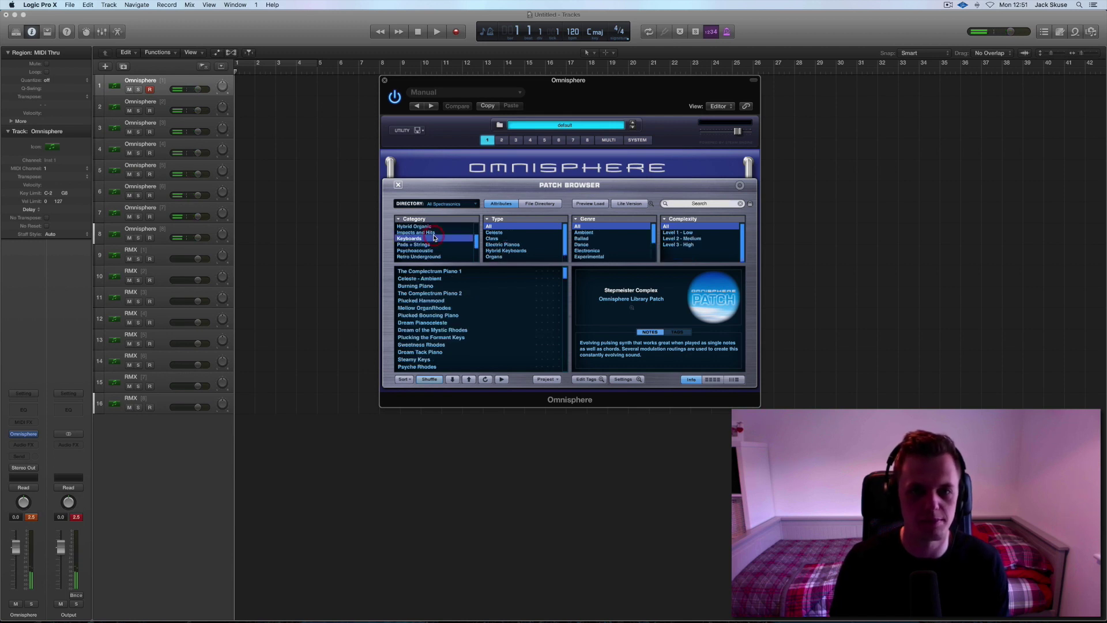
left_click(504, 257)
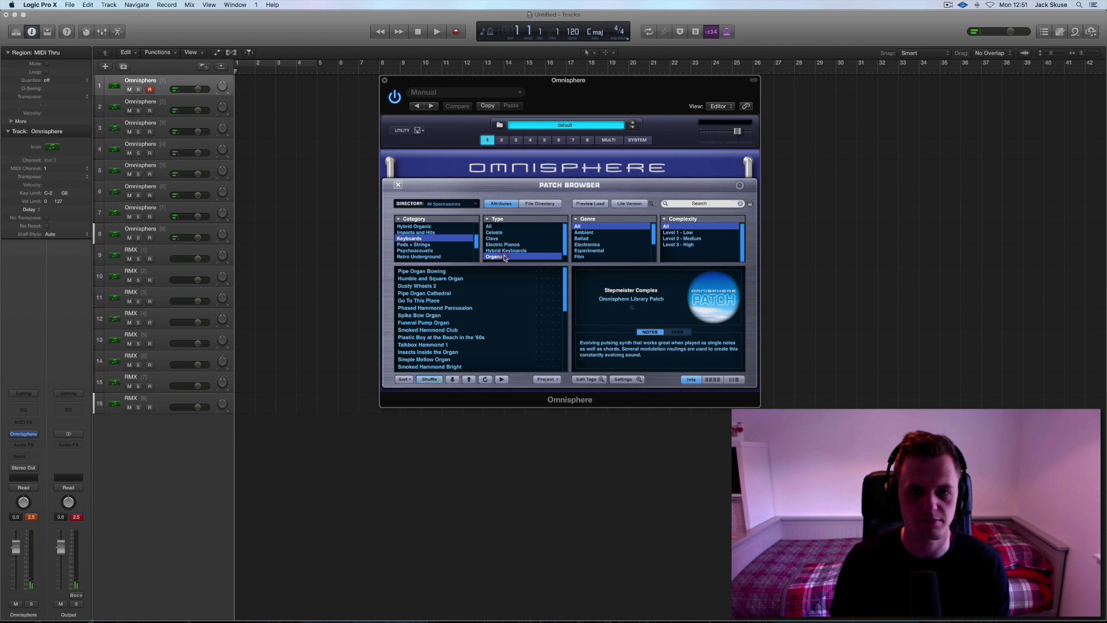
left_click(478, 294)
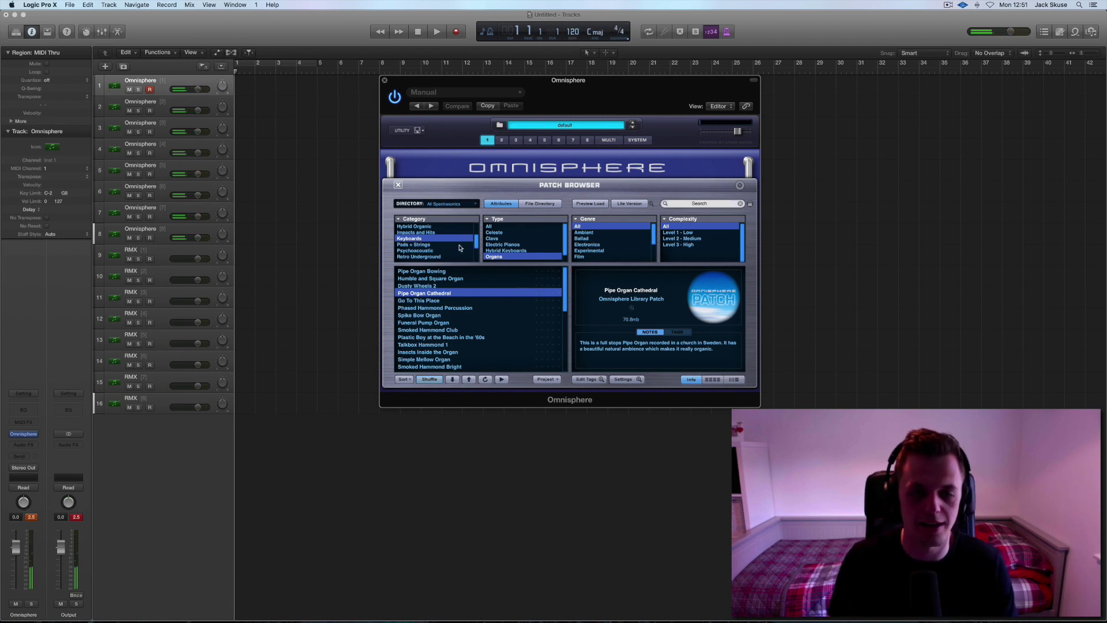
- Switch to the Pads + Strings category and load the Cathedral Wheel Sweep patch on part 1
scroll(460, 247, "down", 1)
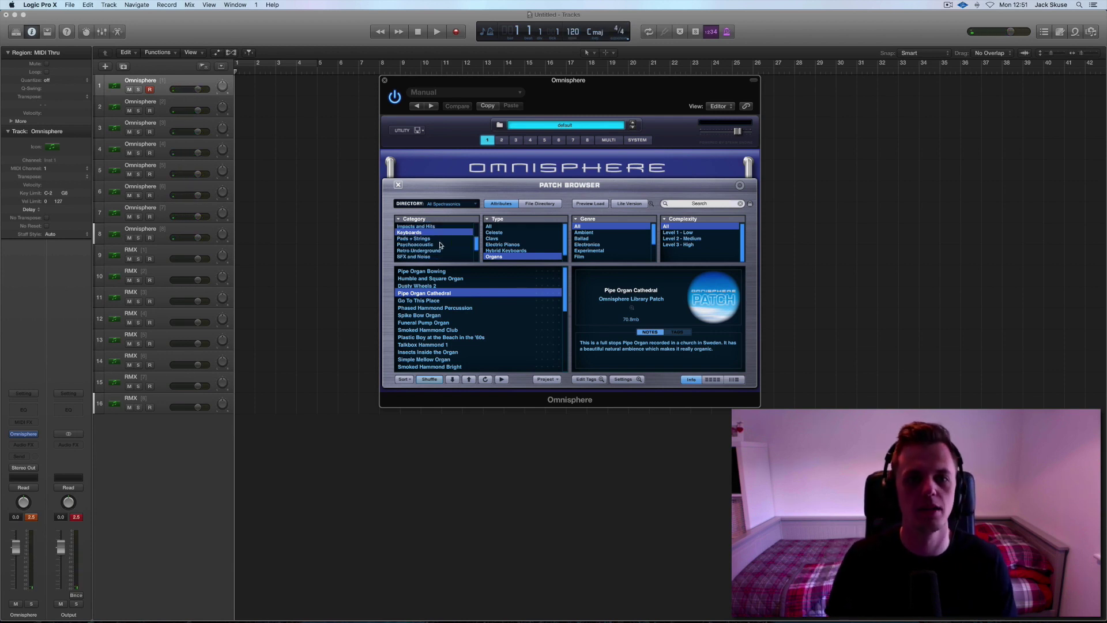
left_click(437, 238)
left_click(439, 309)
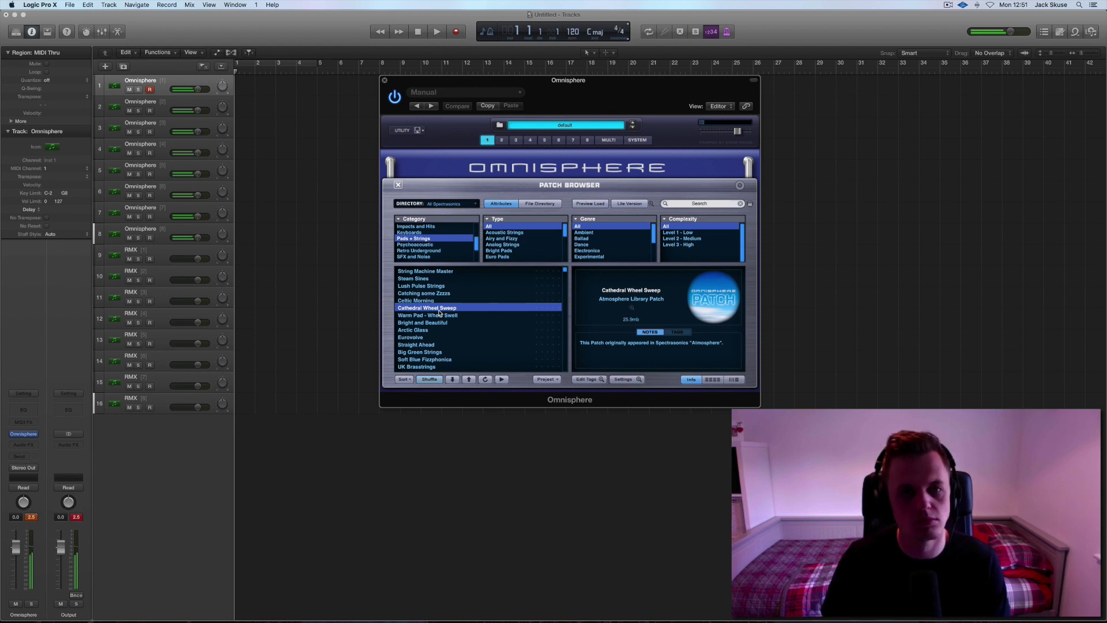
- Switch to the Synth Bass category and load the Sharp Jupiter Bass patch on part 1
scroll(437, 252, "down", 5)
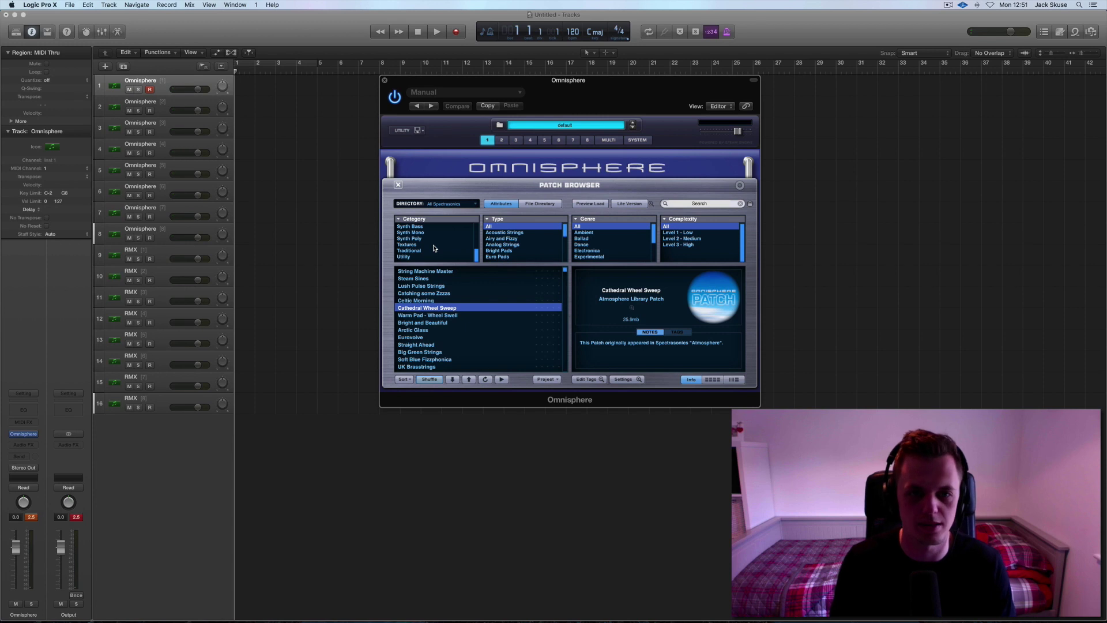
left_click(428, 226)
left_click(441, 286)
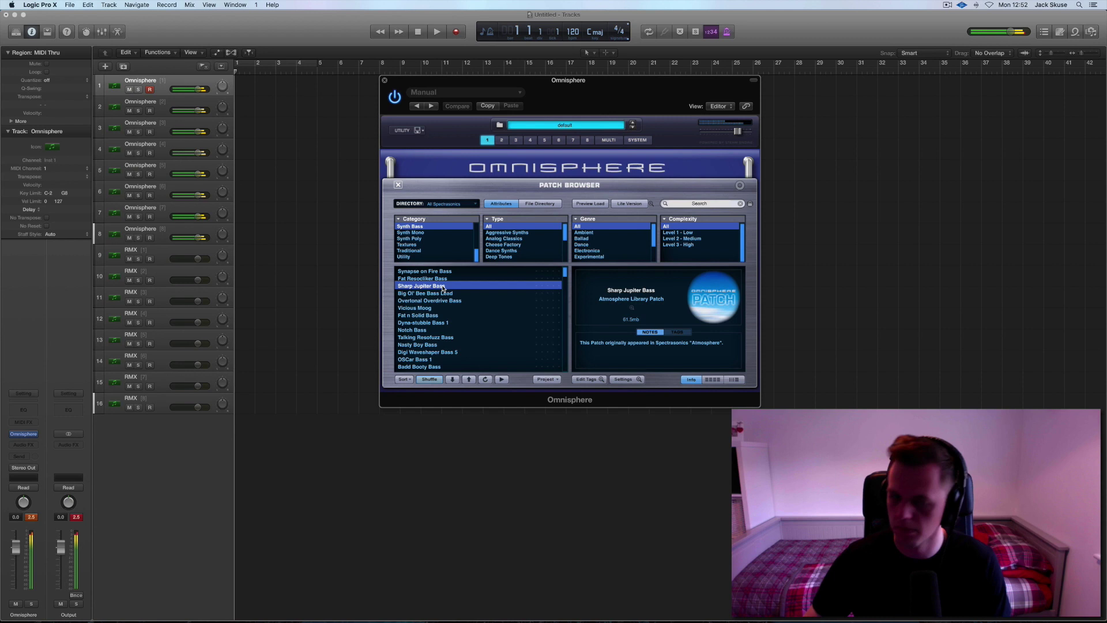
- Filter the patches to the SFX and Noise category and Transitions type, and load Club Noise Sweep 1 on part 1
scroll(428, 248, "up", 2)
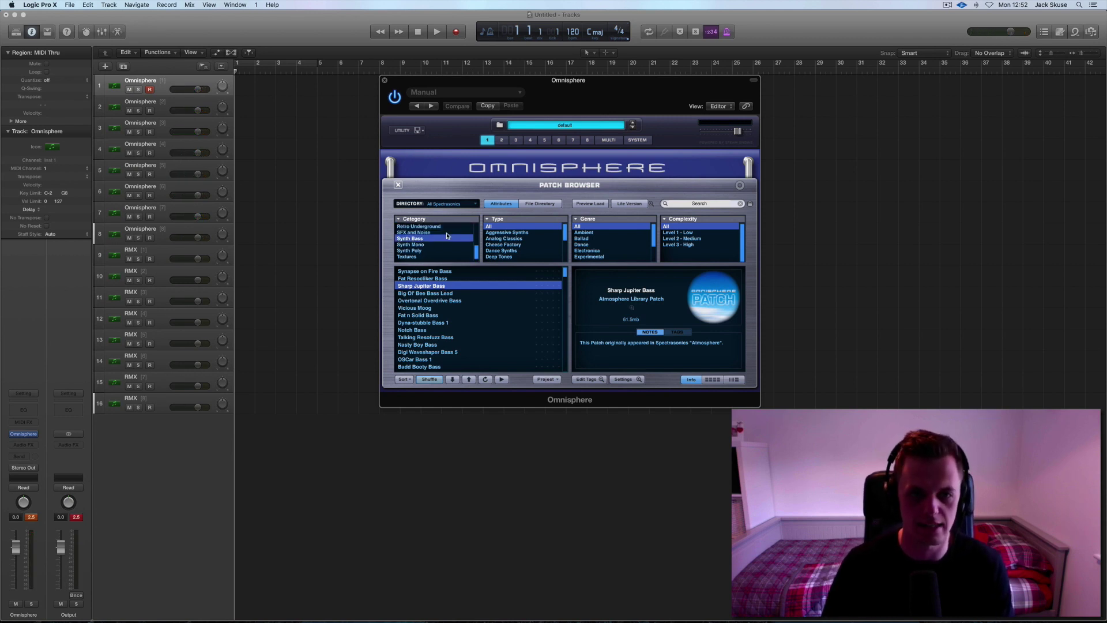
left_click(446, 232)
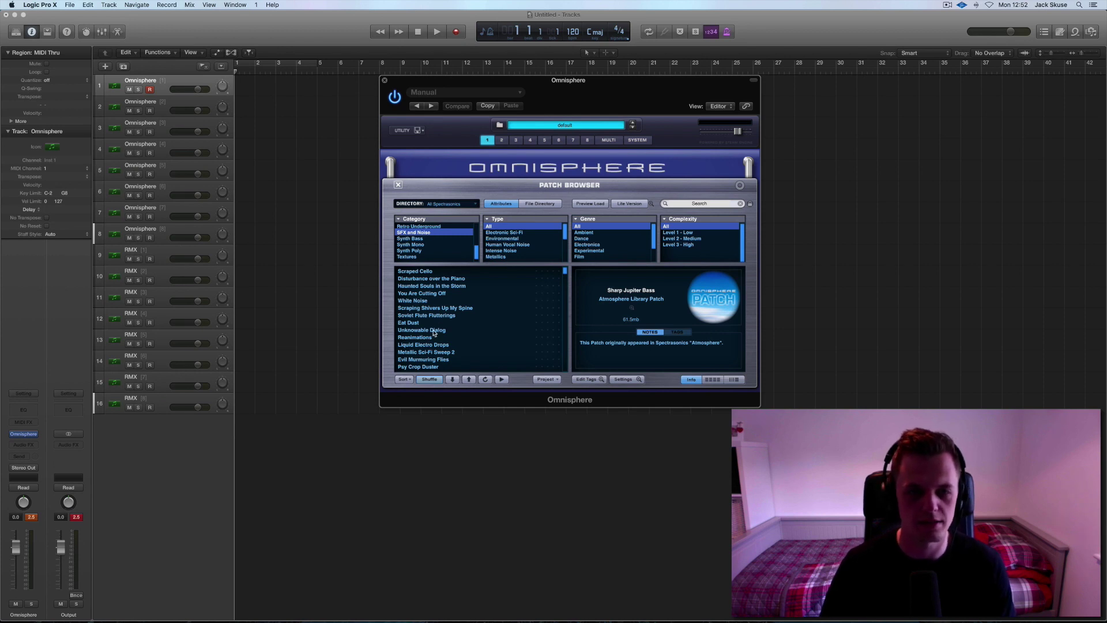
scroll(513, 257, "down", 5)
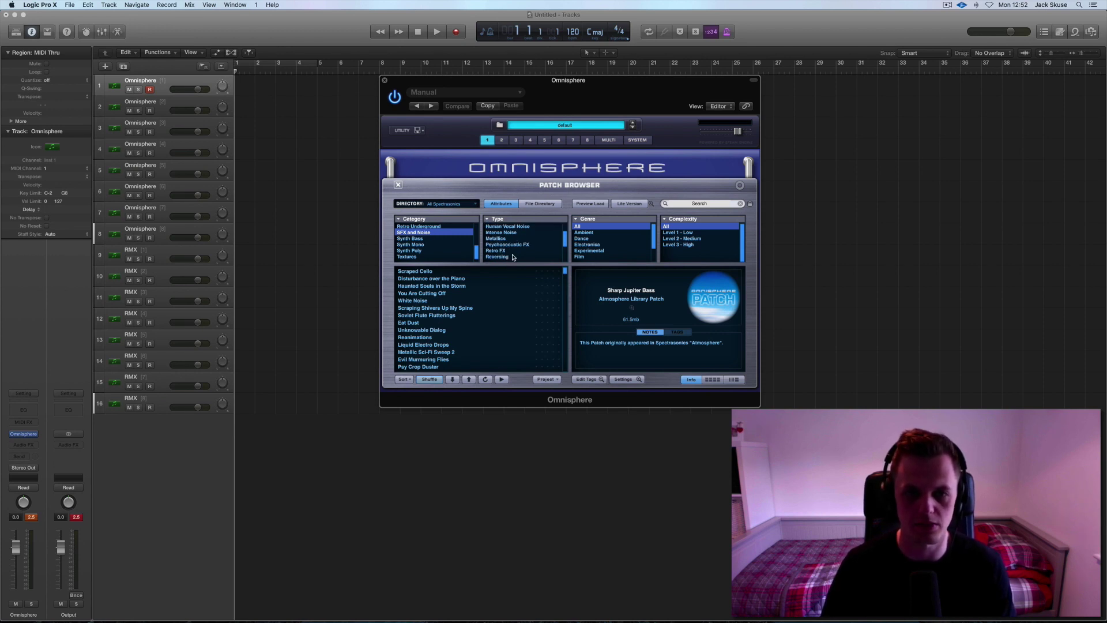
scroll(513, 257, "down", 3)
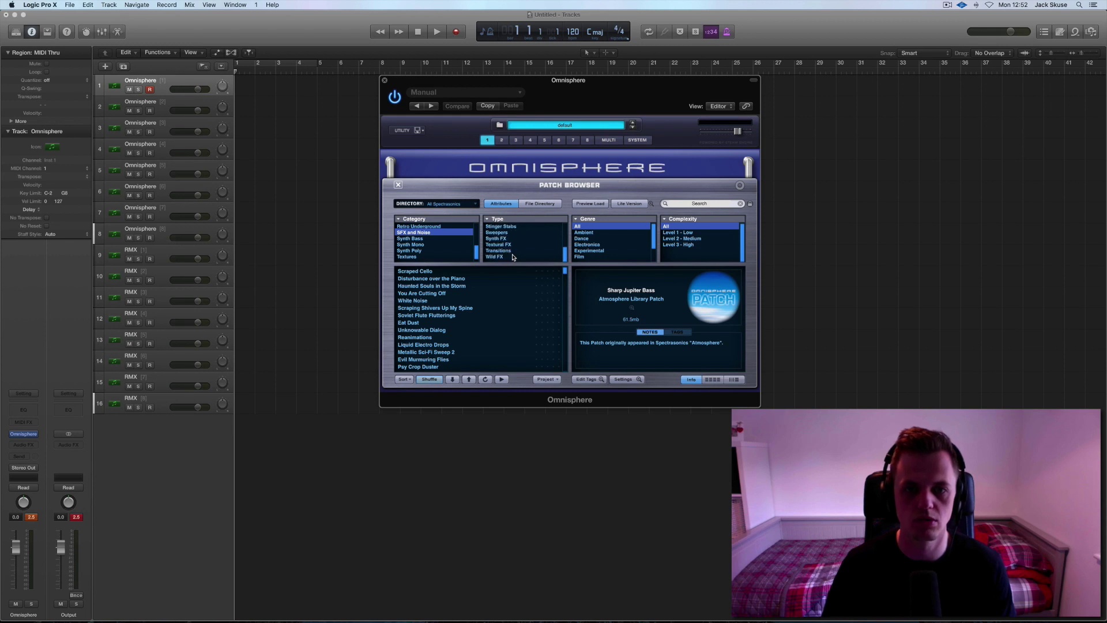
left_click(510, 256)
left_click(507, 246)
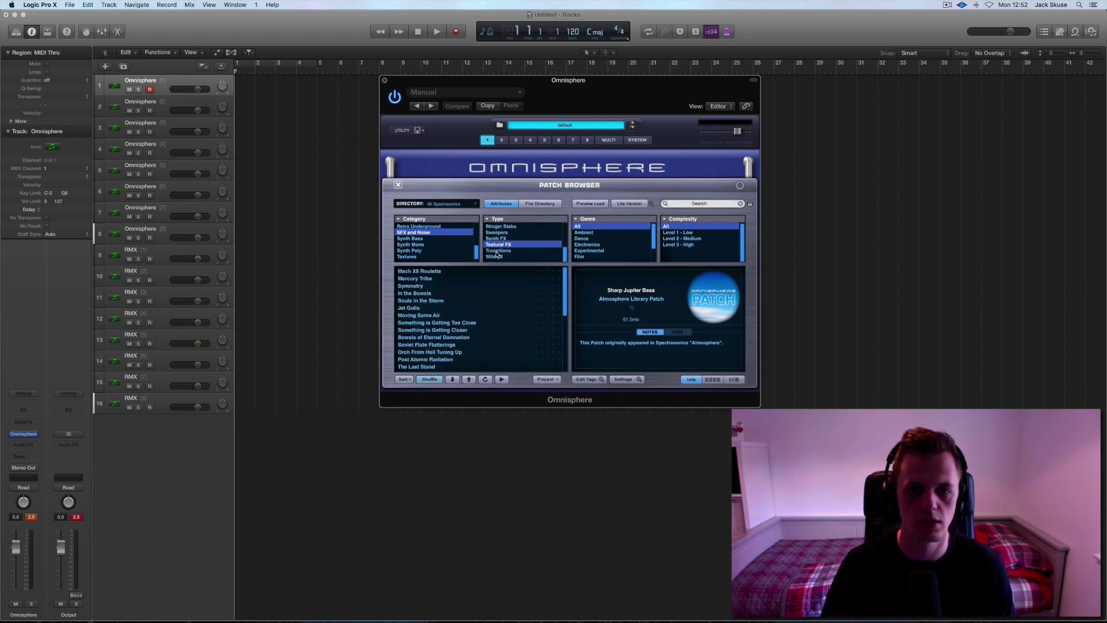
left_click(497, 253)
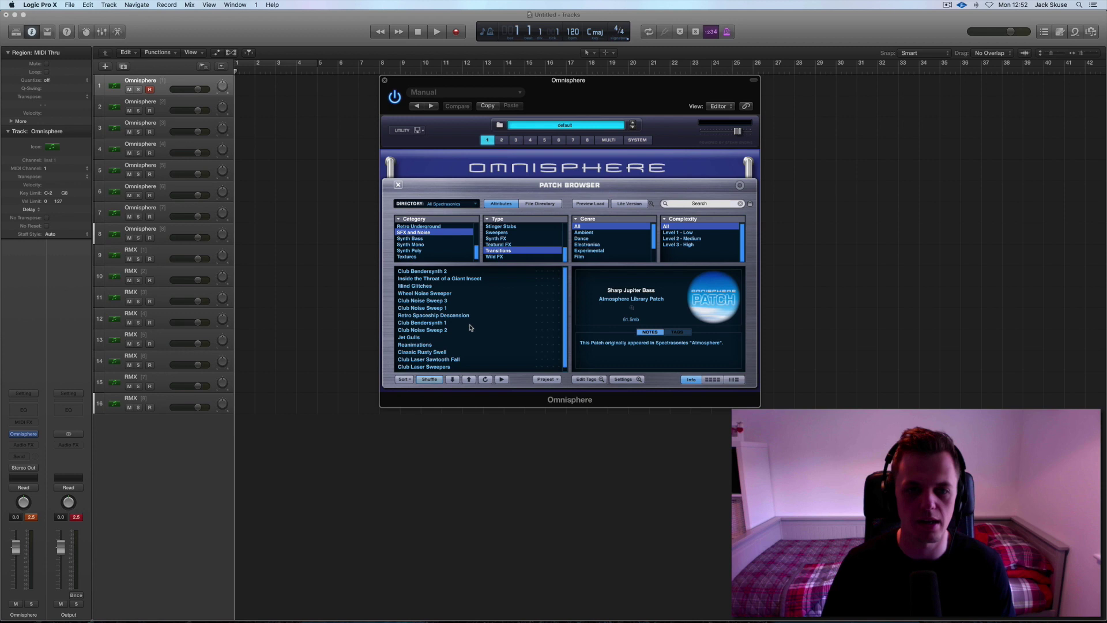
left_click(444, 308)
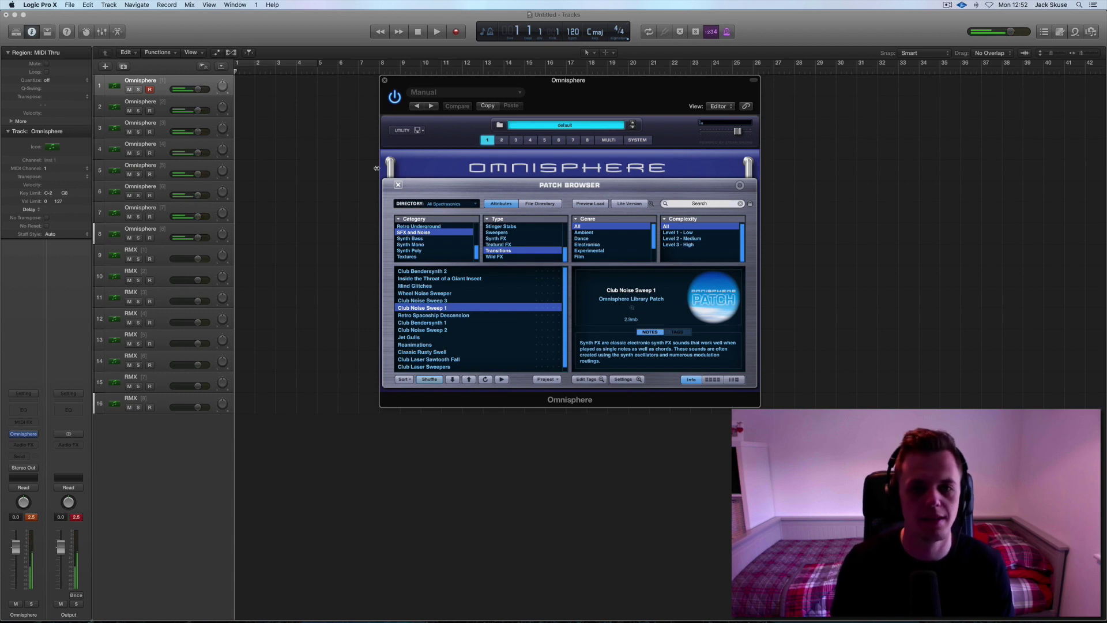
- Close the Omnisphere window and open the Stylus RMX instrument from the first RMX track (track 9)
left_click(385, 82)
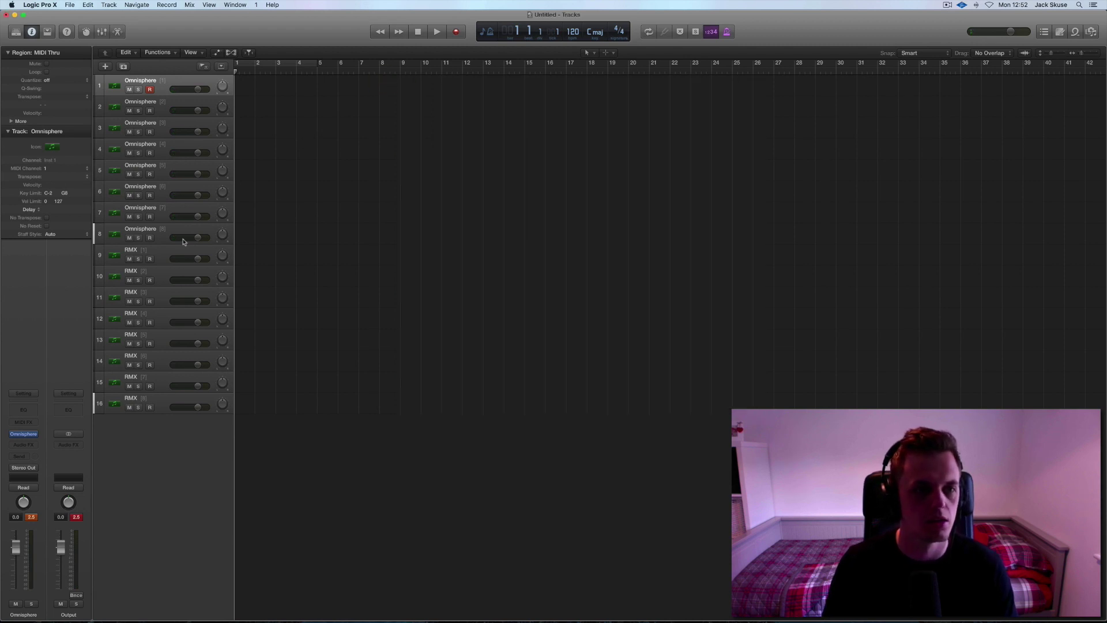
left_click(164, 250)
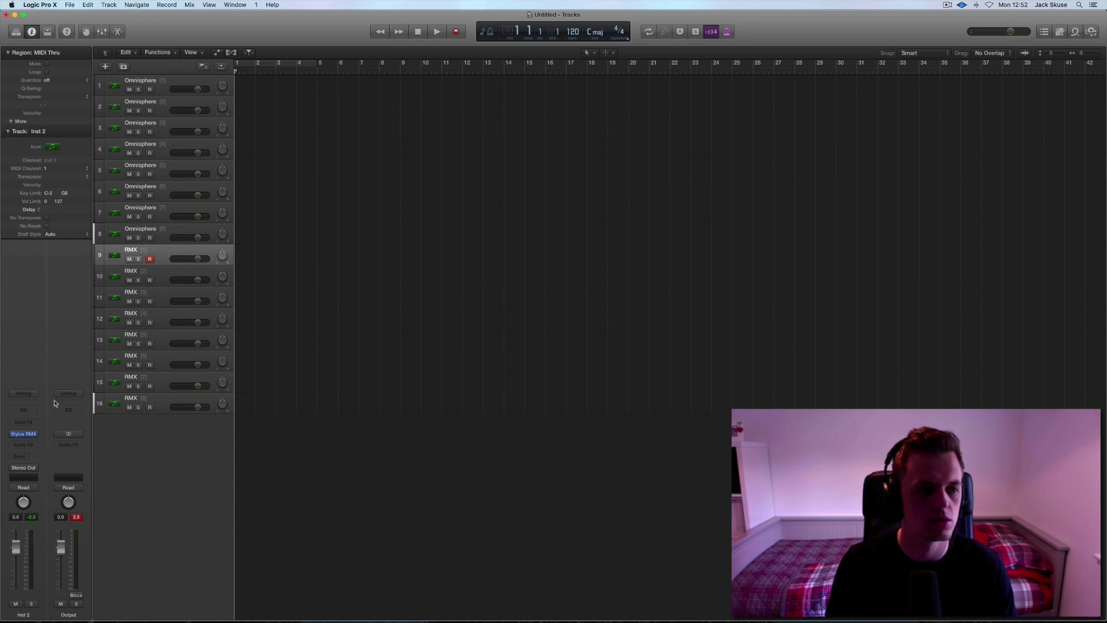
left_click(24, 436)
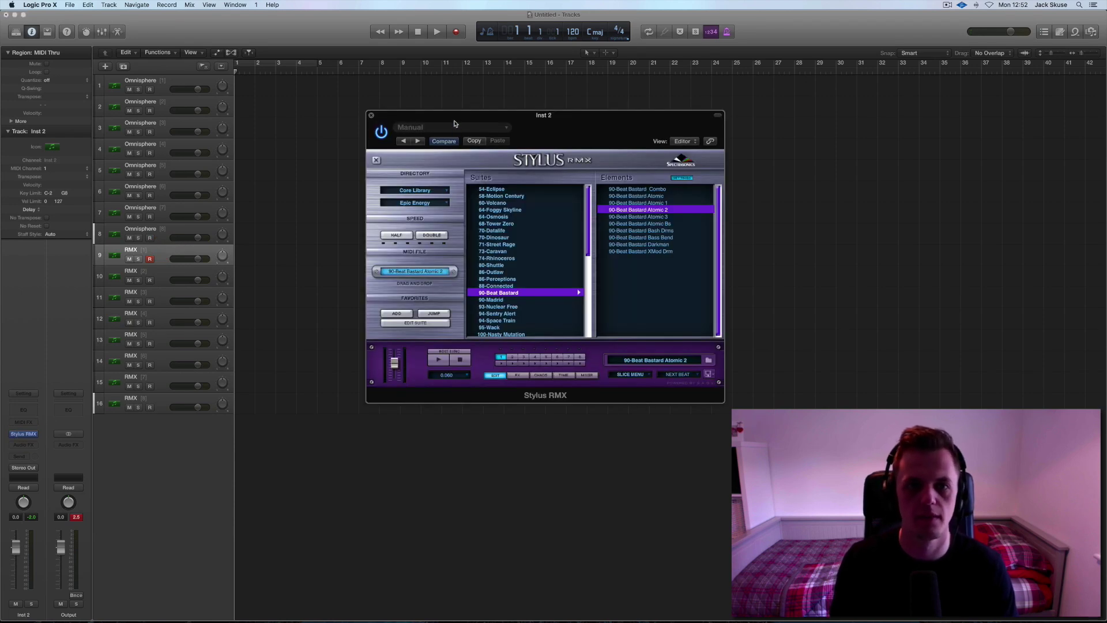
left_click_drag(454, 116, 407, 135)
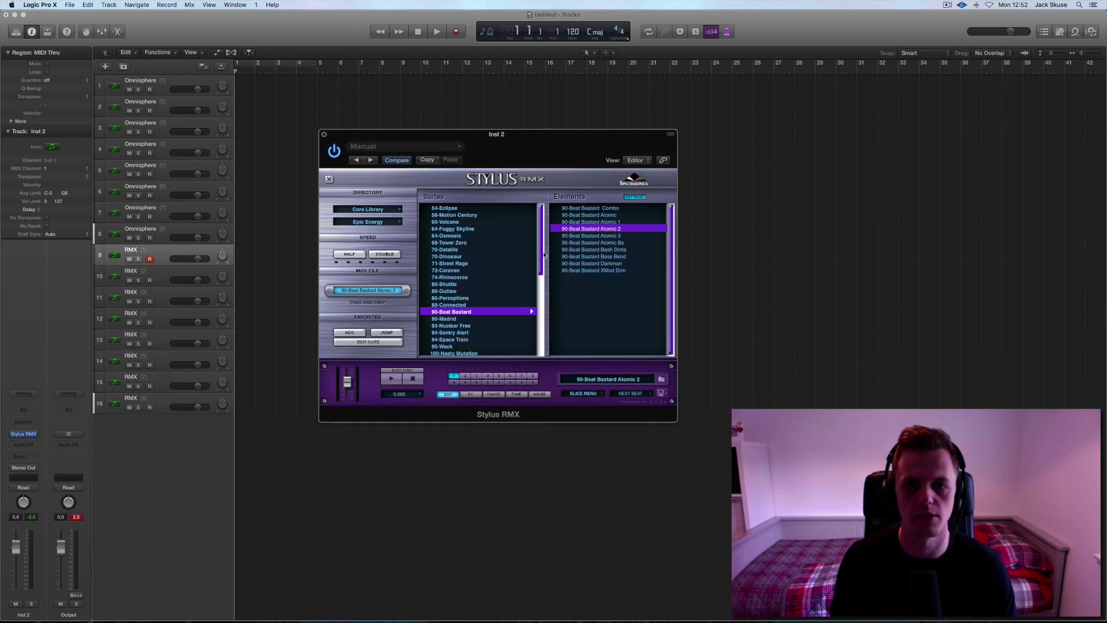
- Keep the Core Library directory in Stylus RMX and switch its sub-directory to Groove Elements
left_click_drag(540, 255, 534, 214)
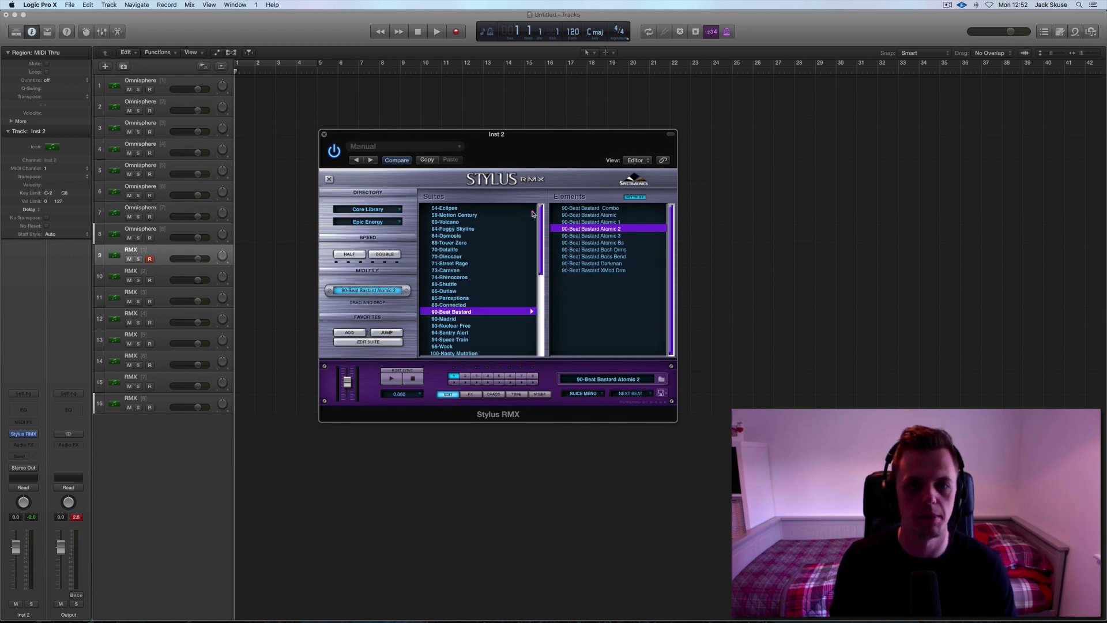
left_click(398, 210)
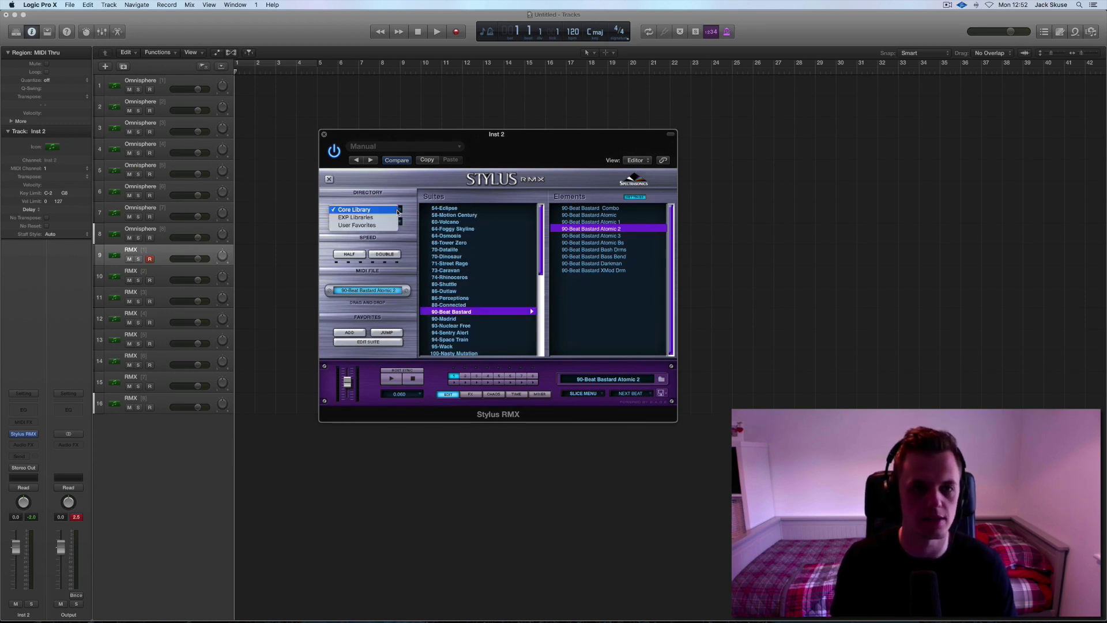
left_click(397, 210)
left_click(392, 220)
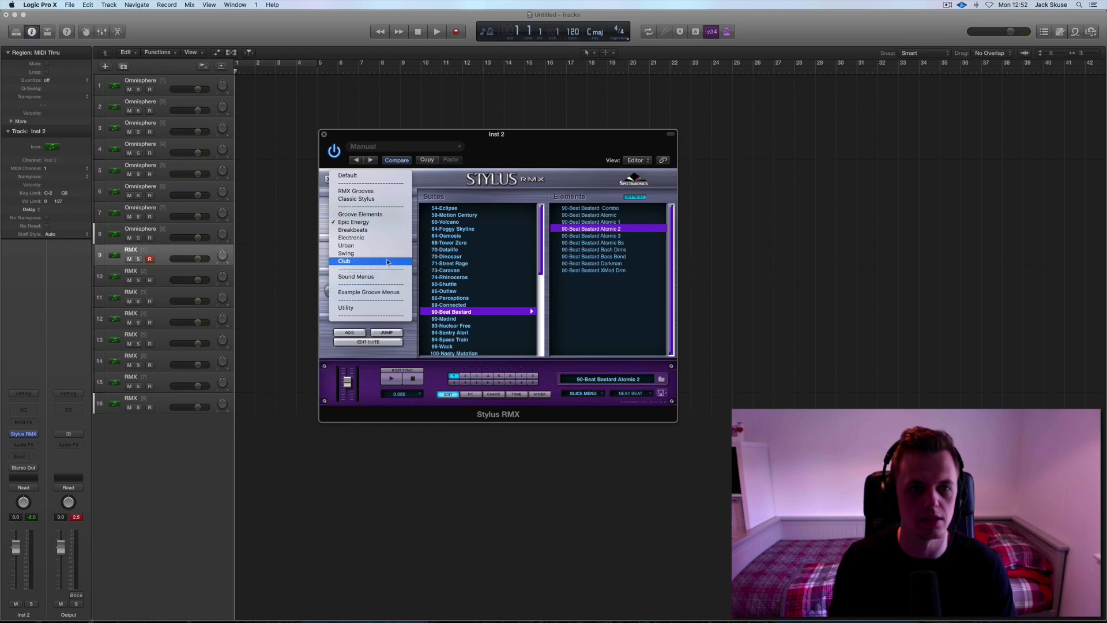
left_click(397, 214)
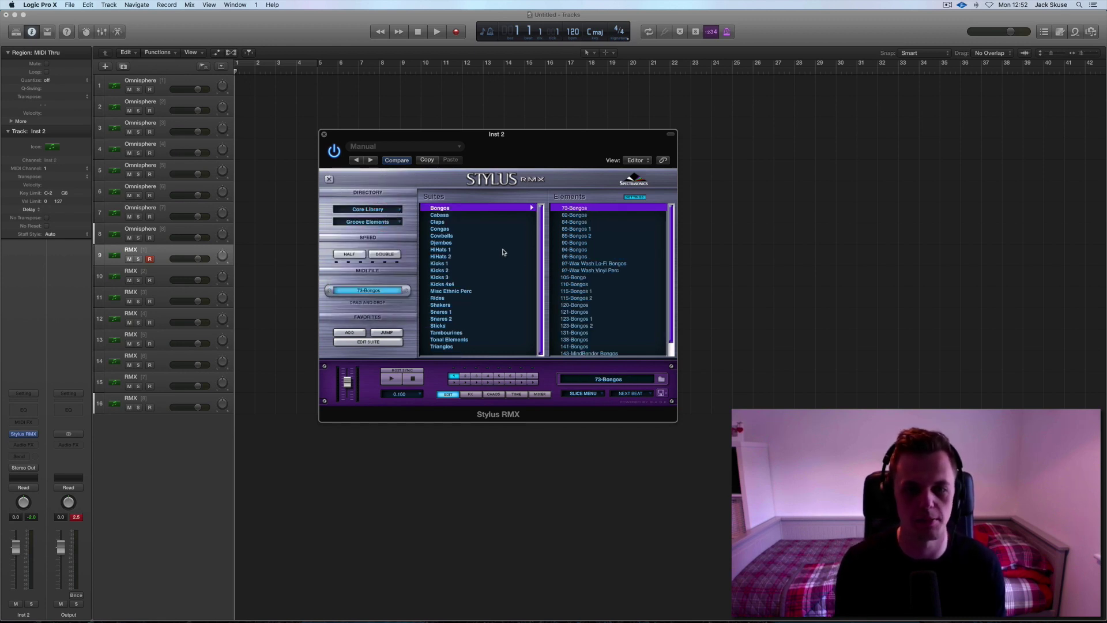
- Audition 120-Aggressive Kick 12, 120-Boomy Kick 4 and 120-Deep Kick 1 from the Kicks 4x4 suite, and stop the preview
left_click(471, 283)
left_click(633, 284)
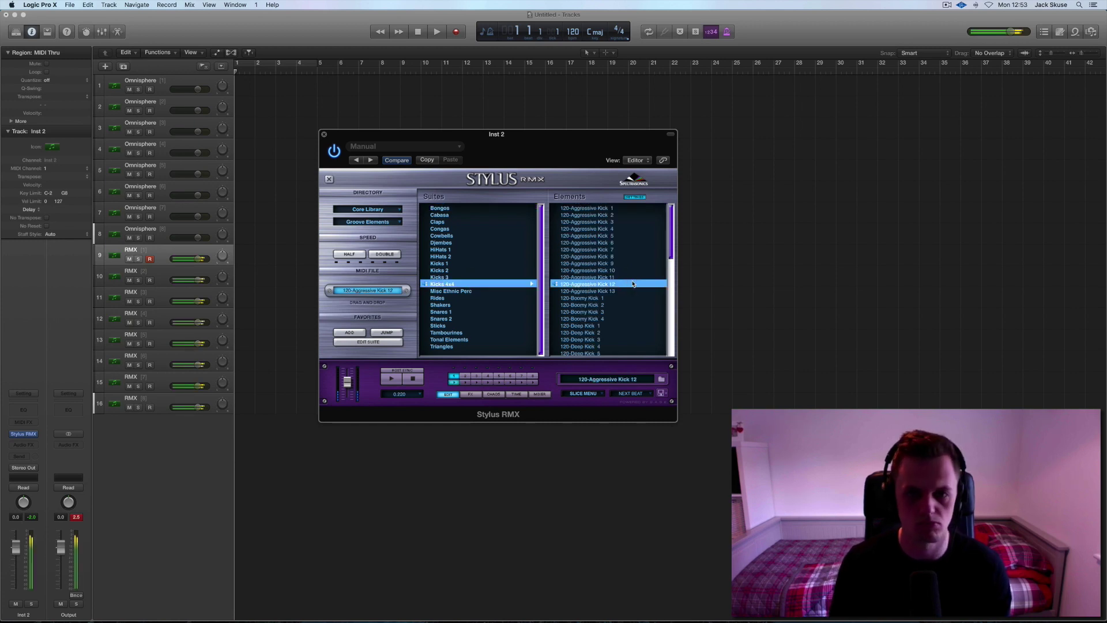
left_click(609, 319)
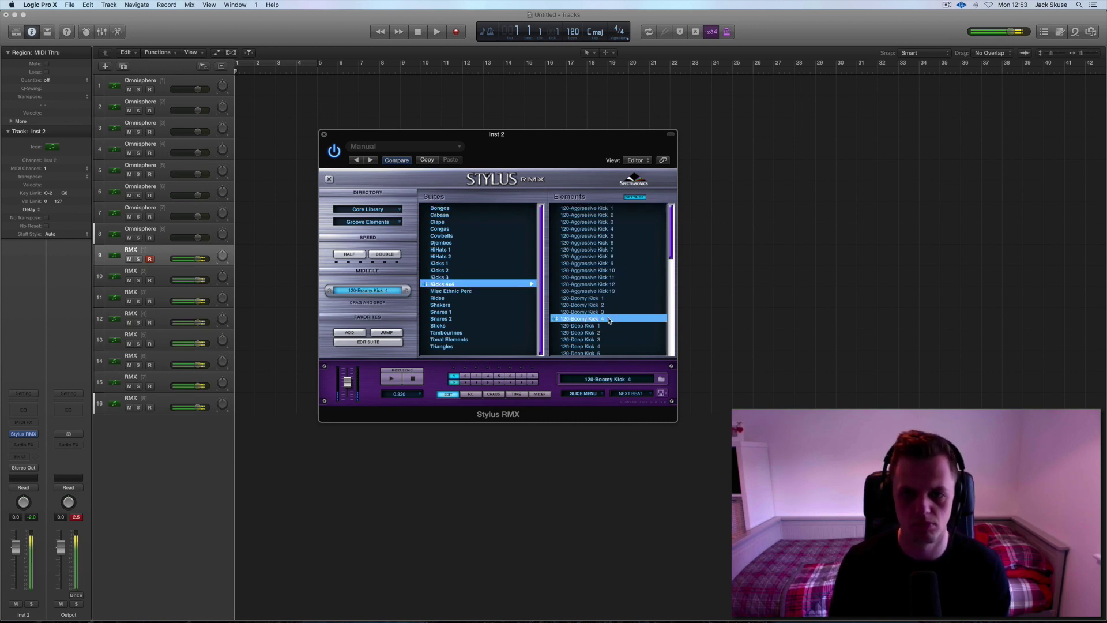
left_click(604, 325)
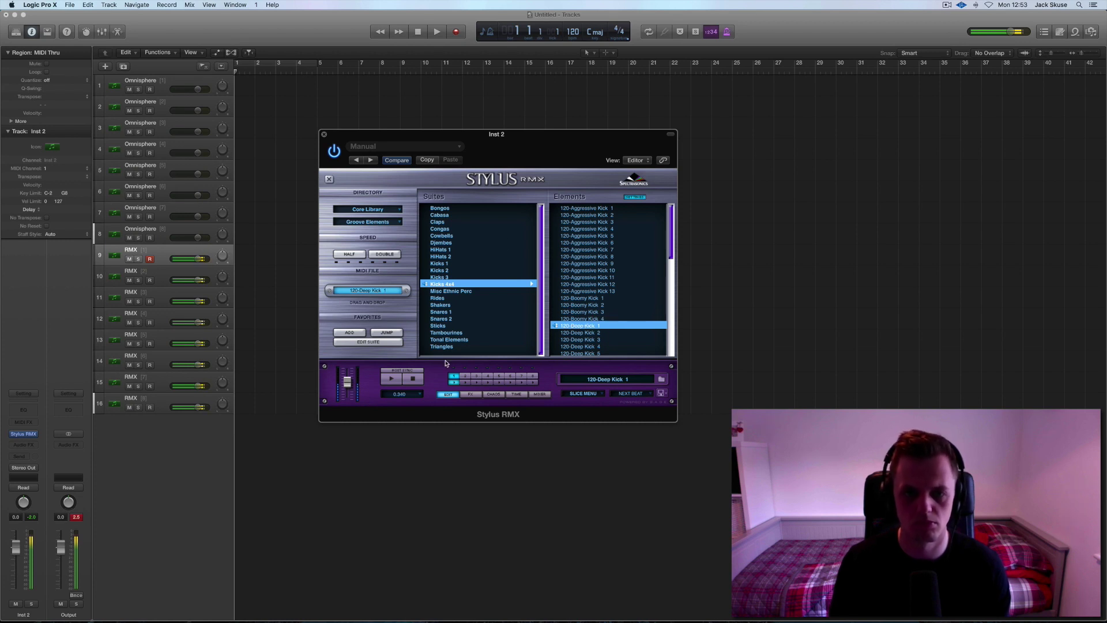
left_click(414, 379)
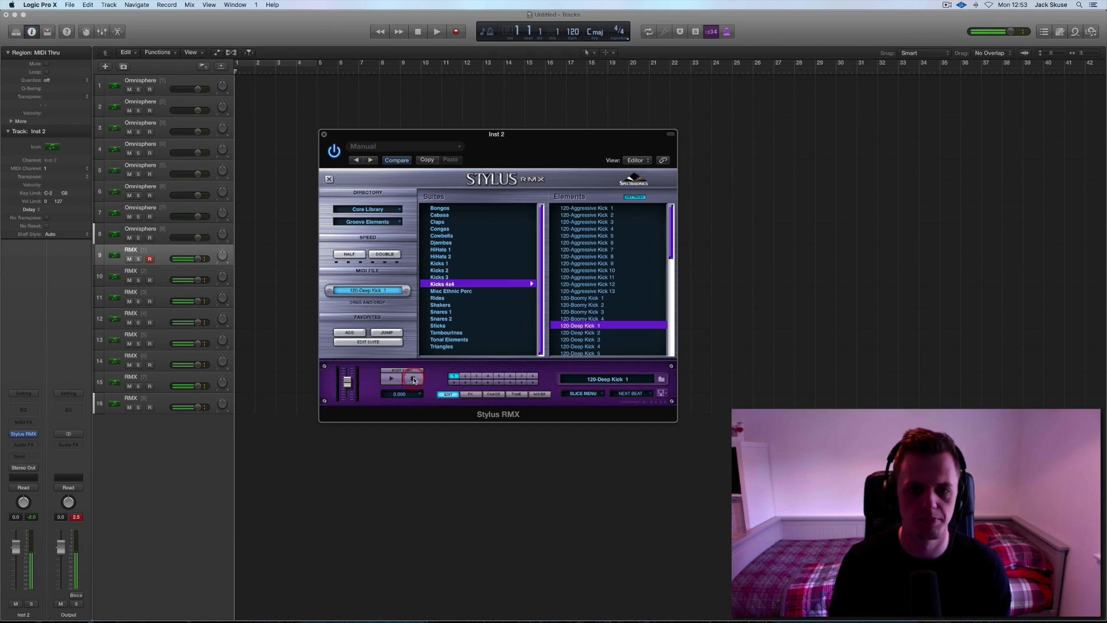
- Audition 80-Jedi Hihat from HiHats 1, 110-Space Ride from Rides and 124-Vertical Clap n Hat from Claps, and stop the preview
left_click(458, 249)
left_click(615, 271)
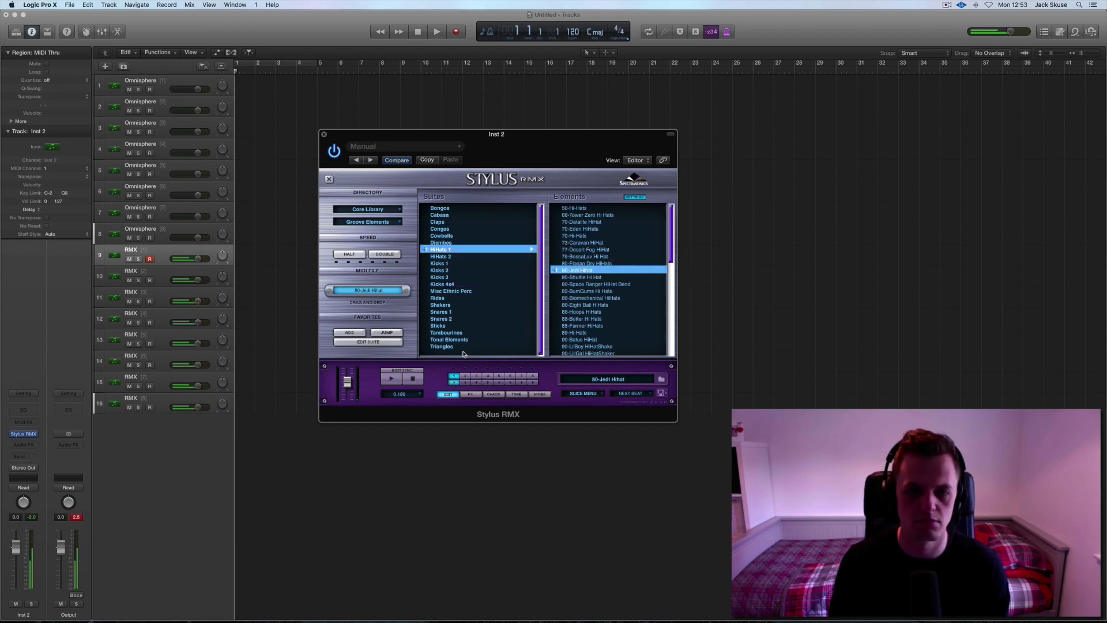
left_click(441, 297)
left_click(586, 276)
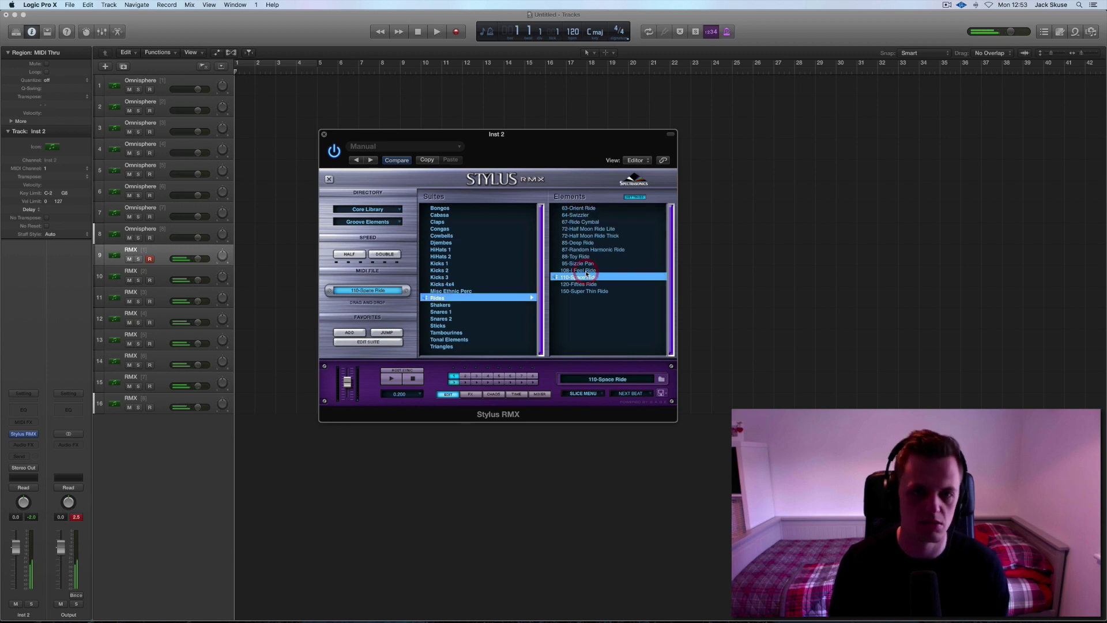
left_click(438, 221)
left_click(651, 257)
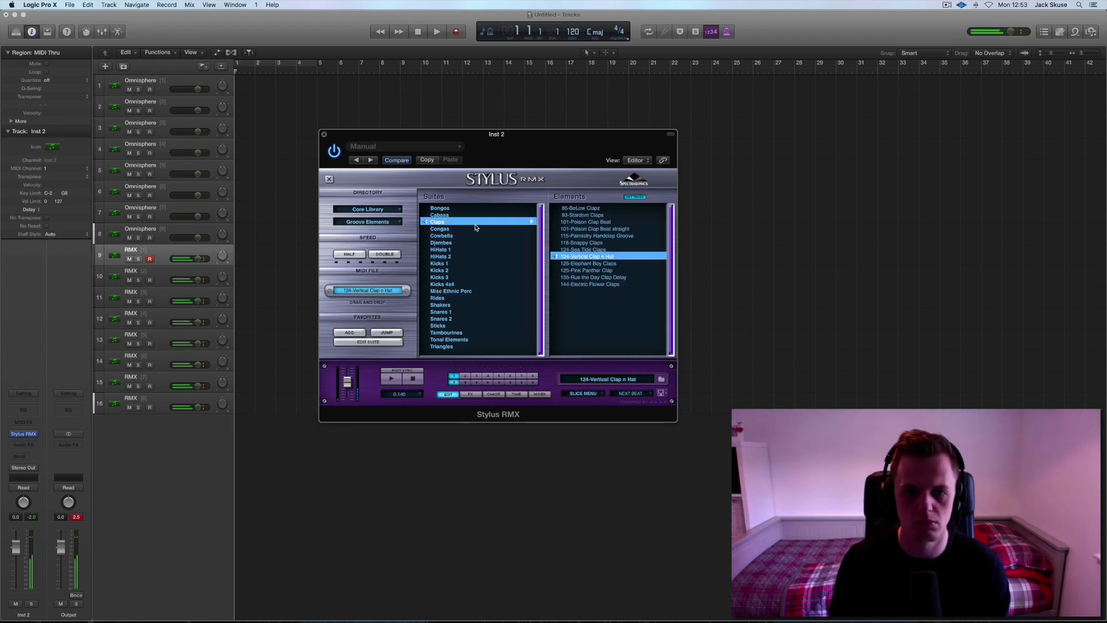
left_click(415, 381)
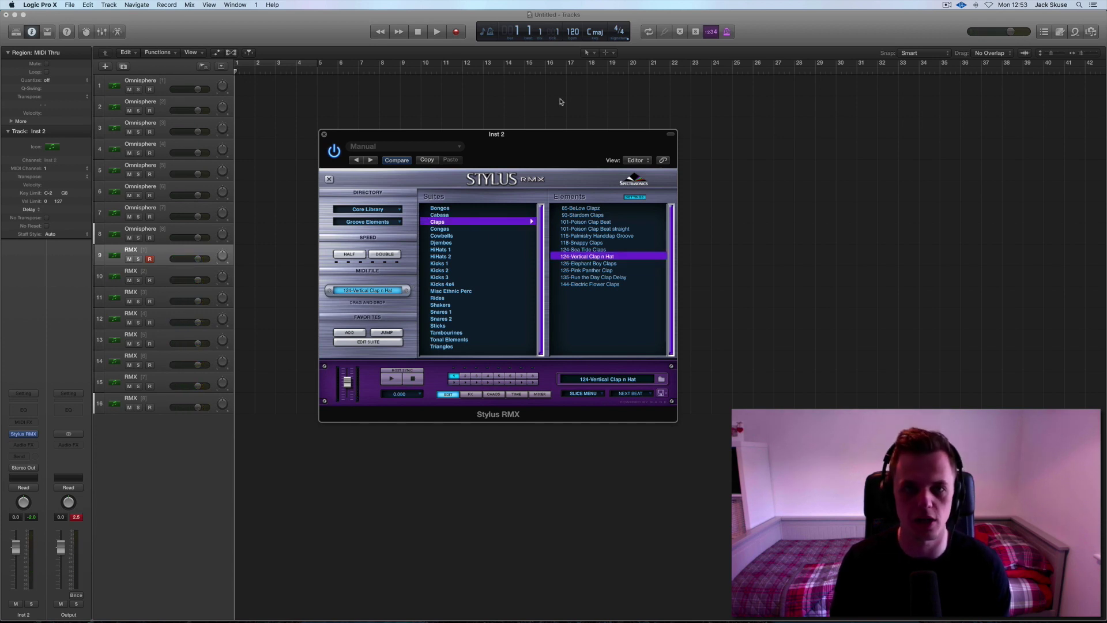
- Set the project tempo to 150 and audition the 124-Vertical Clap n Hat element at that tempo
left_click(572, 31)
type("150")
key("Return")
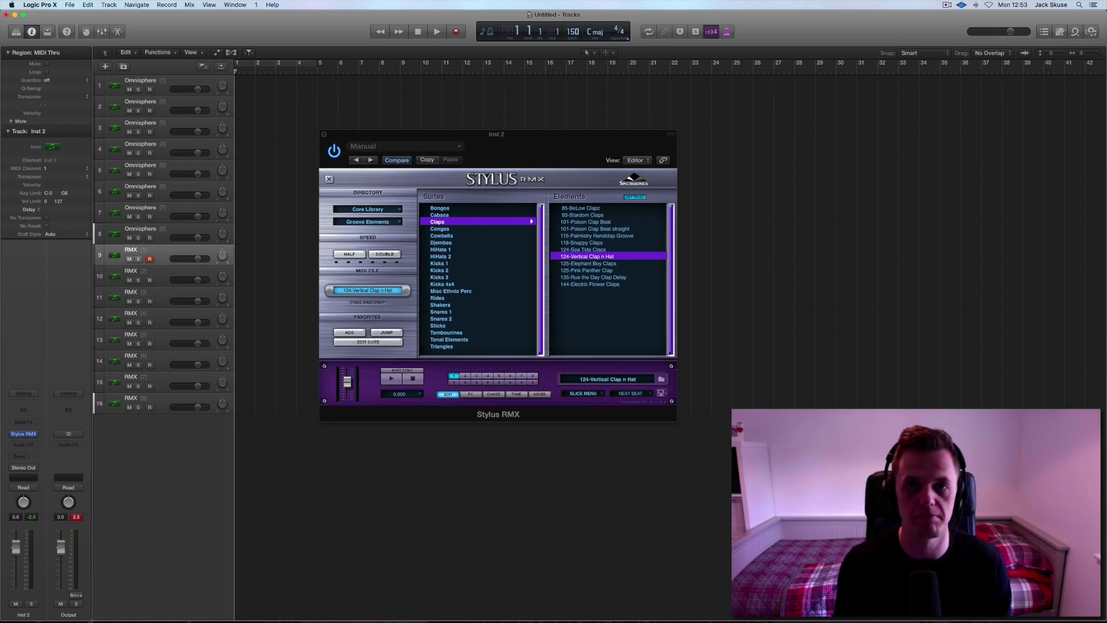
left_click(589, 257)
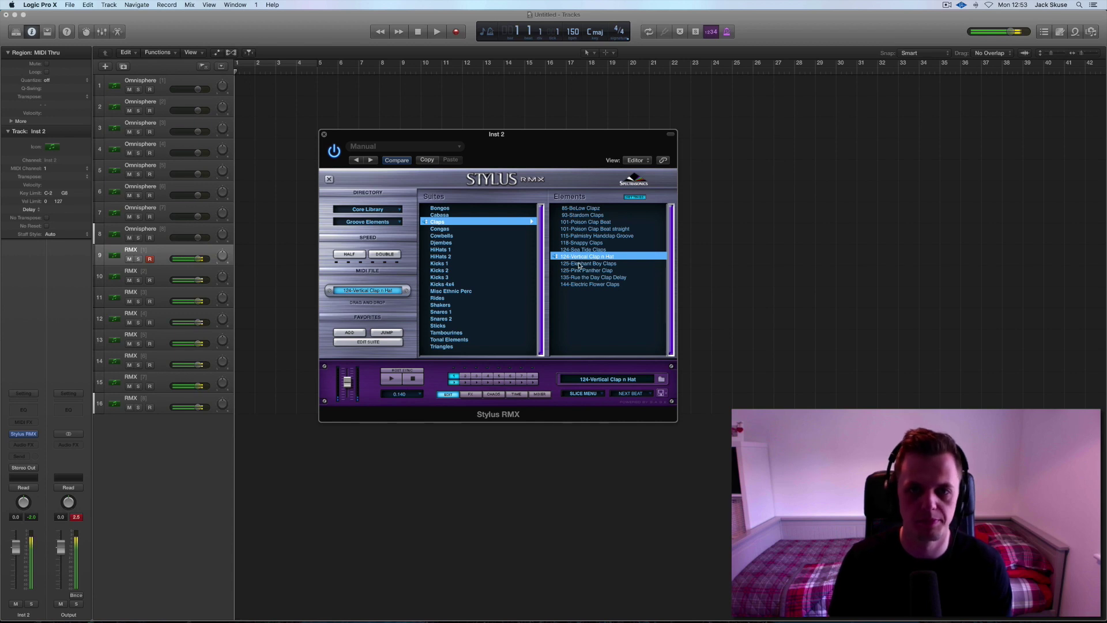
- Set the project tempo back to 120
left_click(548, 21)
double_click(571, 32)
type("120")
key("Return")
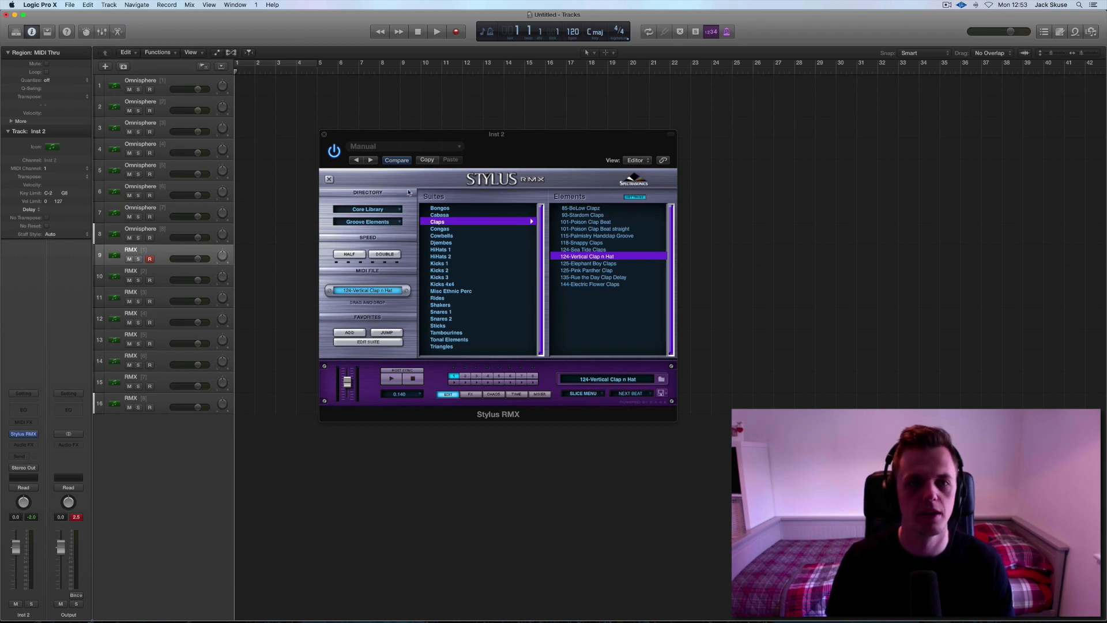
- Audition 64-Plod Kicks, load 77-Desert Fog Kick from the Kicks 1 suite on part 1, and stop the preview
left_click_drag(405, 146, 521, 109)
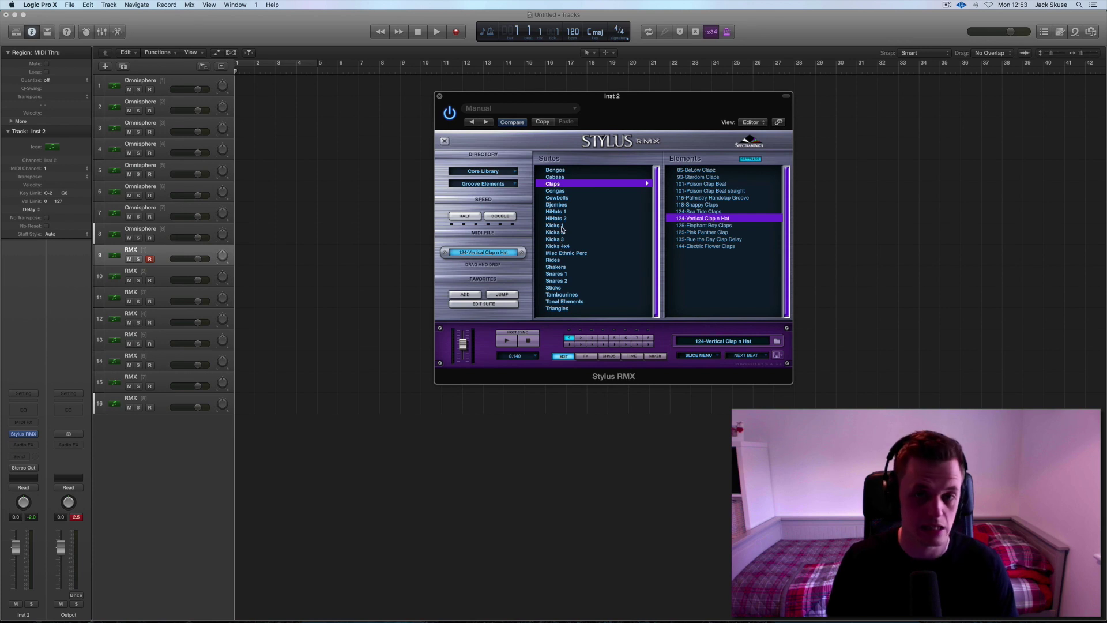
left_click(554, 225)
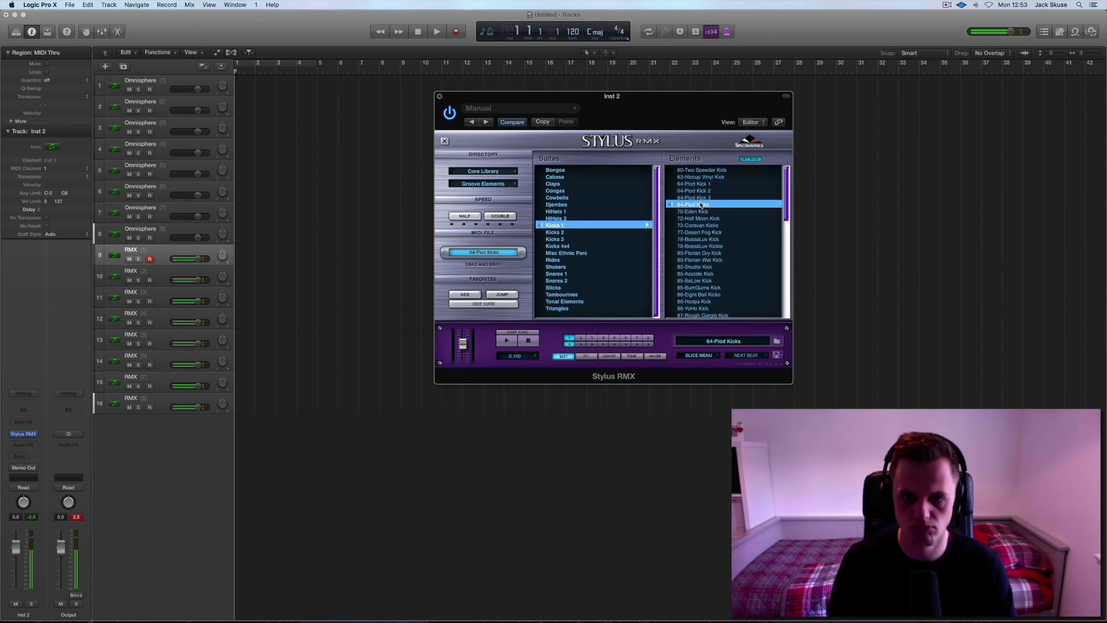
left_click(705, 232)
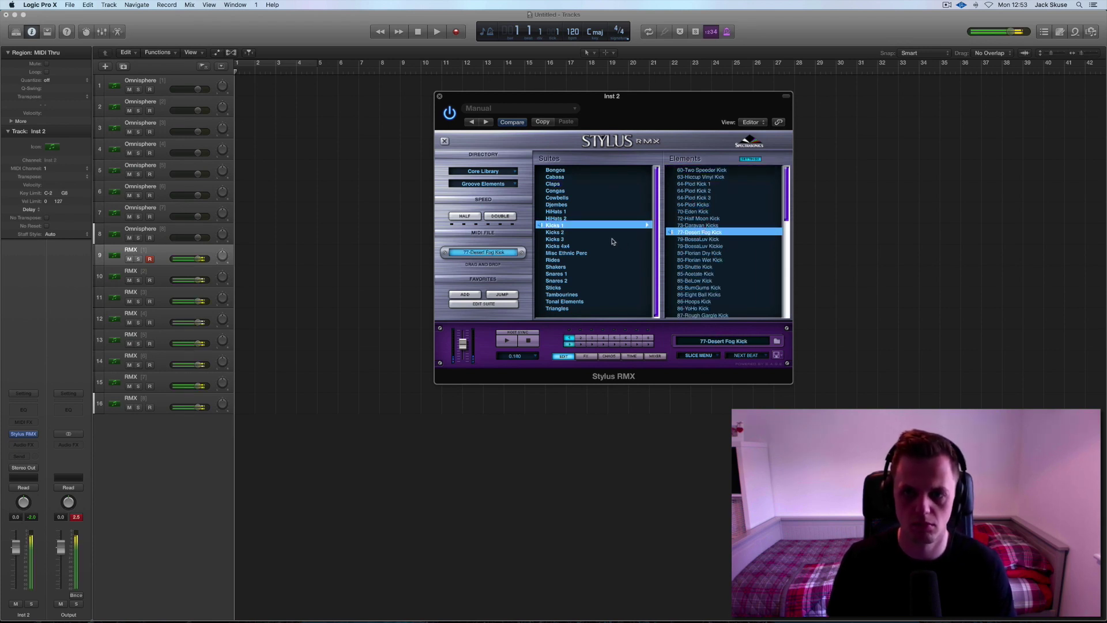
key("space")
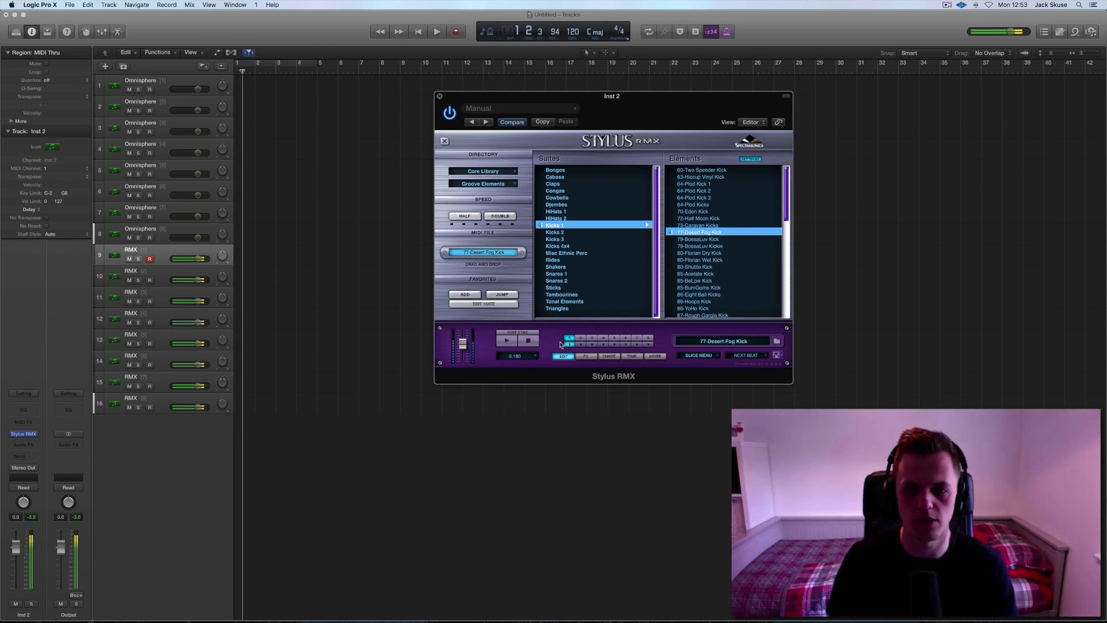
left_click(527, 341)
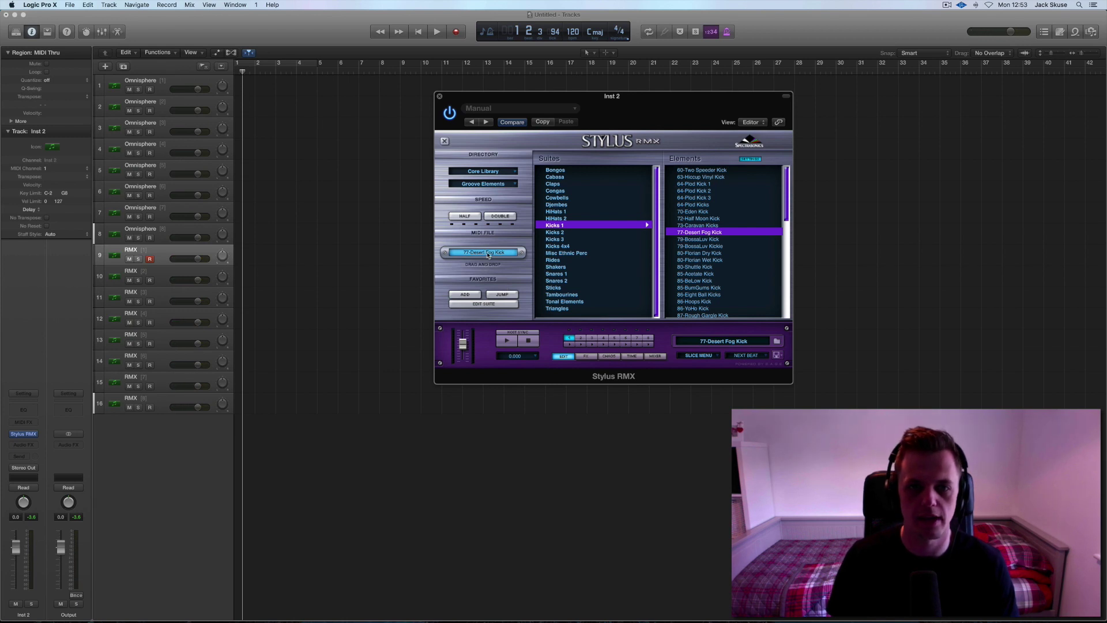
- Place the 77-Desert Fog Kick MIDI file at bar 1 of the first RMX track (track 9) and play it back
left_click_drag(488, 255, 248, 260)
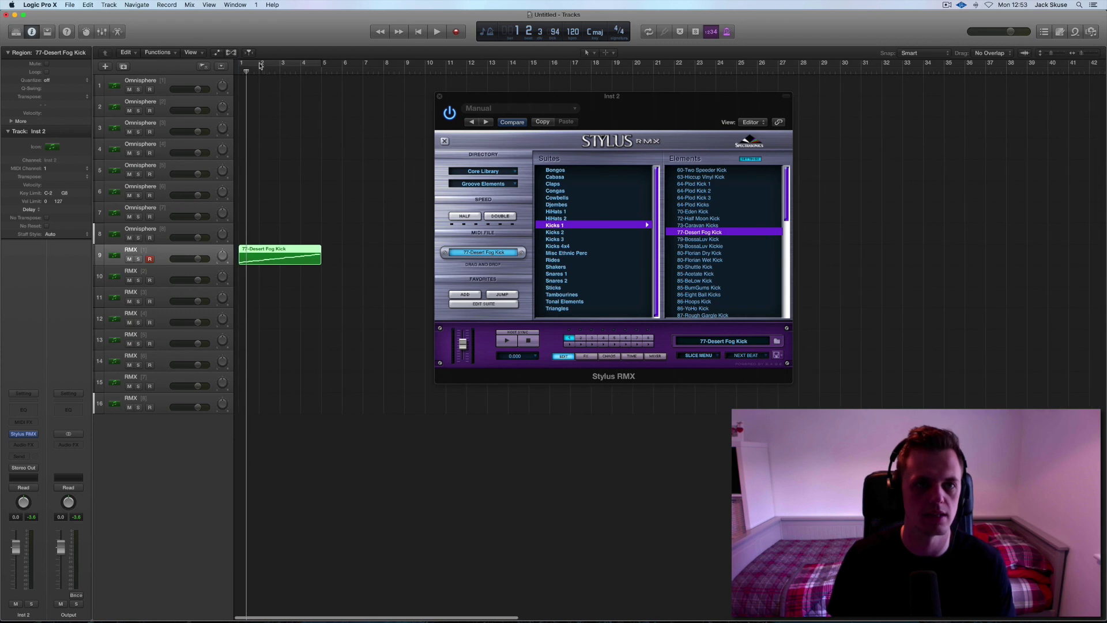
key("space")
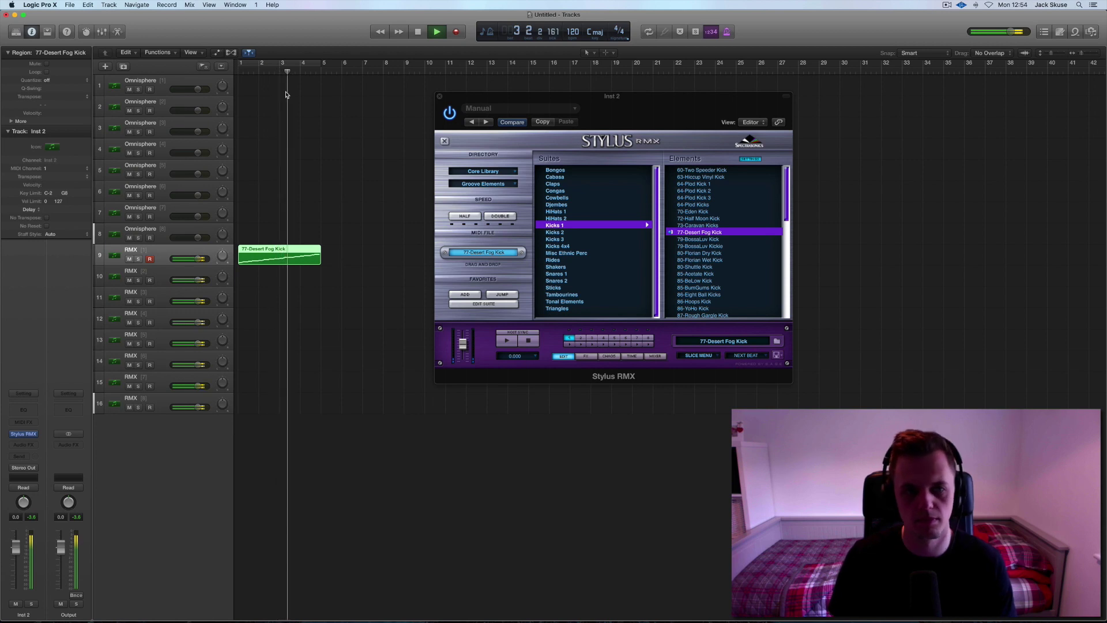
key("space")
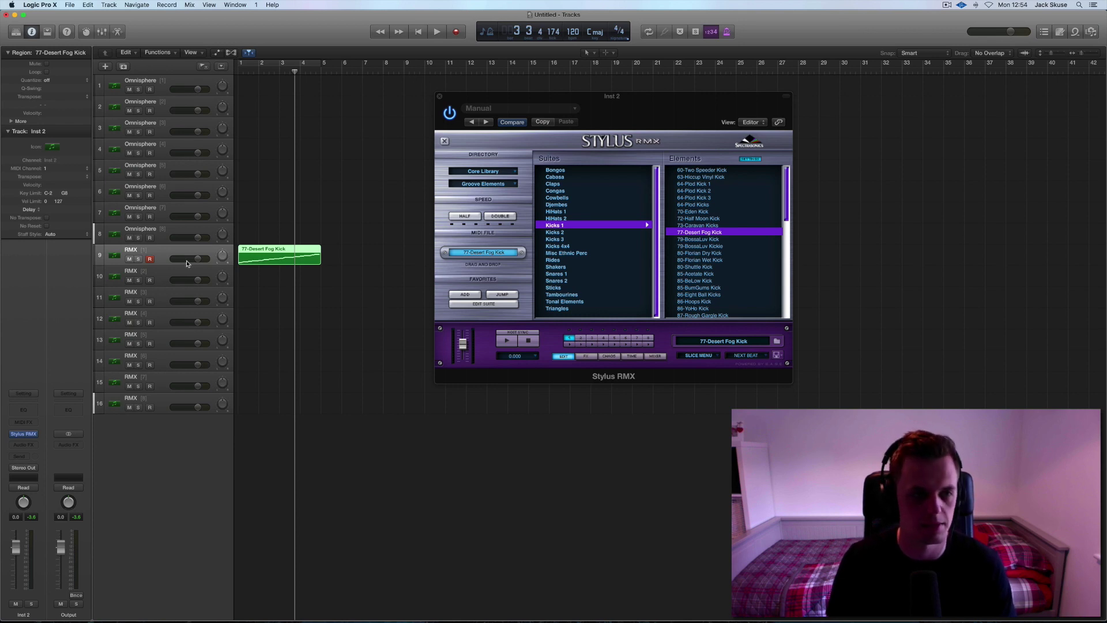
- Select the second RMX track (track 10) and Stylus RMX part 2, and load the Claps suite from the Groove Elements directory
left_click(163, 269)
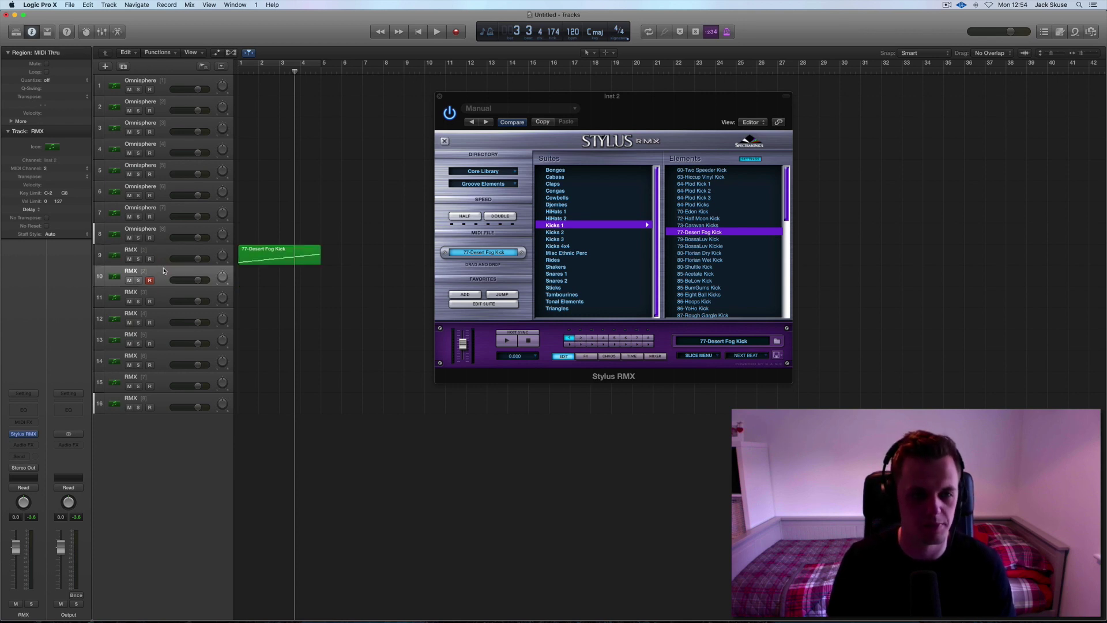
left_click(581, 339)
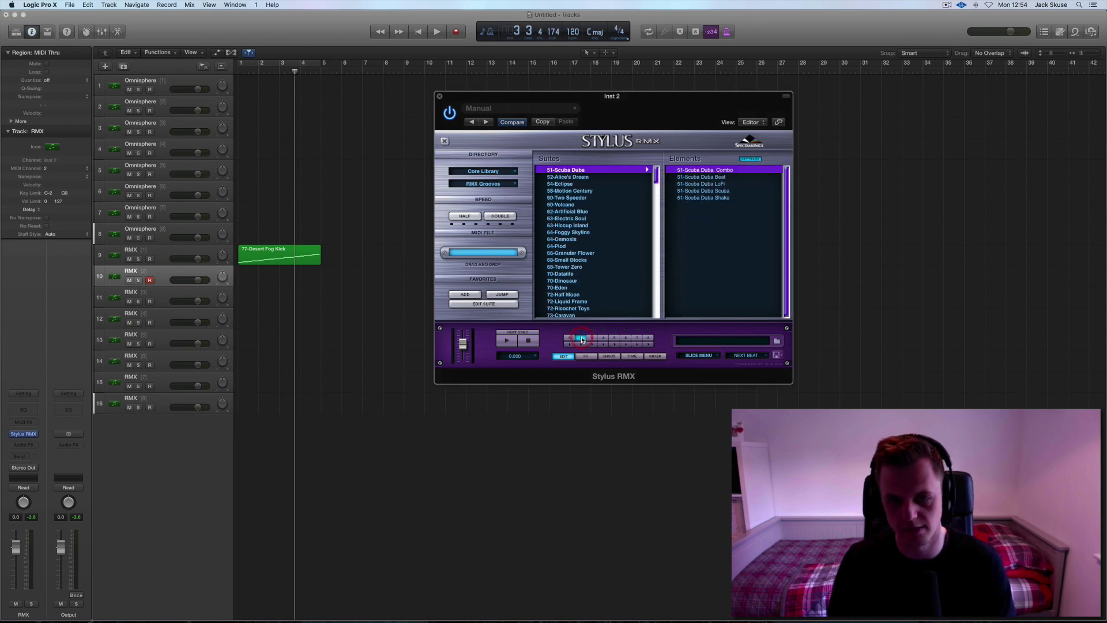
left_click(510, 184)
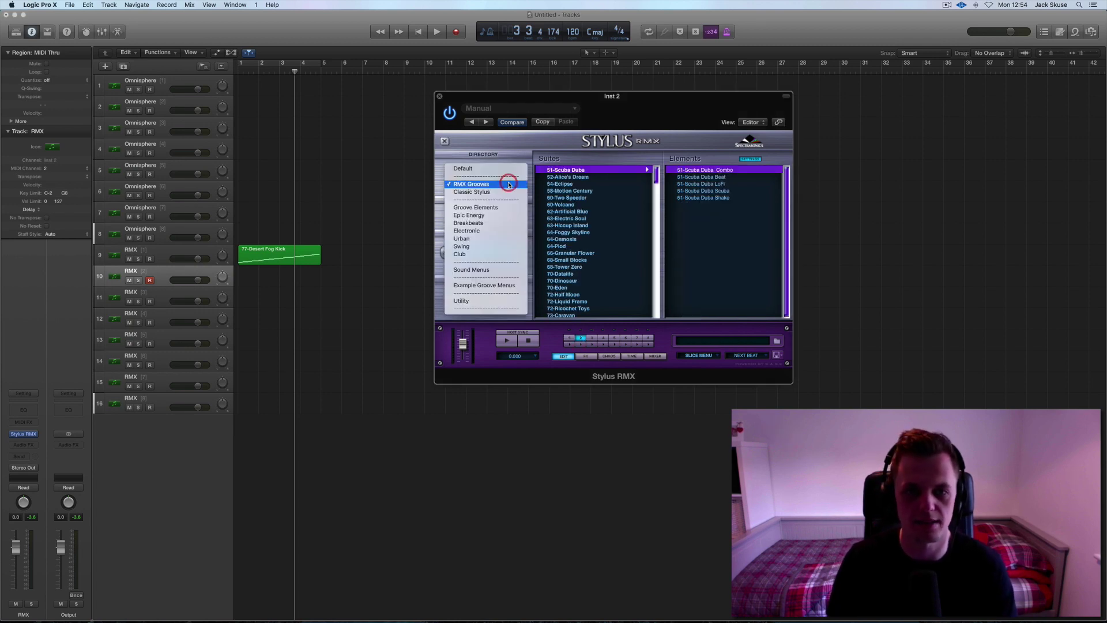
left_click(484, 208)
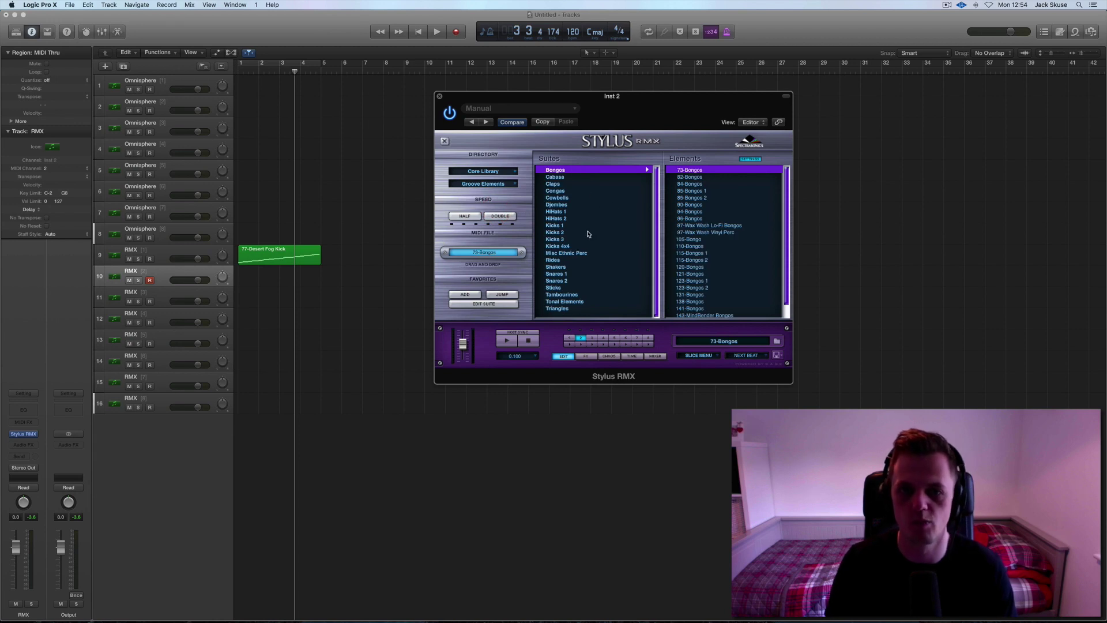
left_click(573, 184)
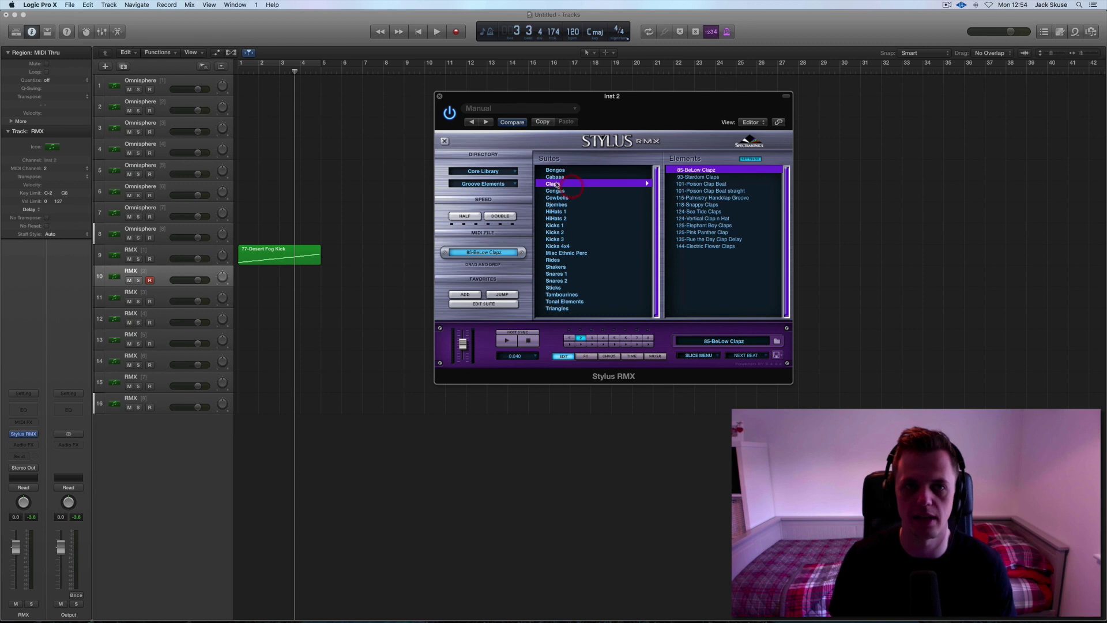
- Set a four-bar cycle range from bar 1 to bar 5, covering the 77-Desert Fog Kick region
left_click(271, 67)
left_click(252, 65)
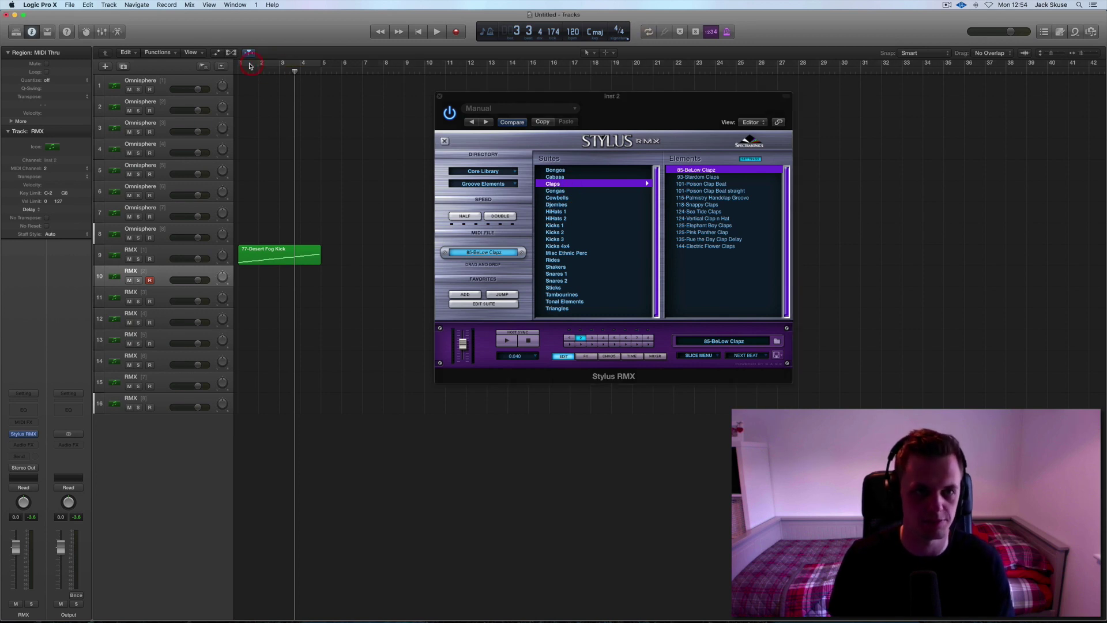
left_click_drag(241, 65, 320, 68)
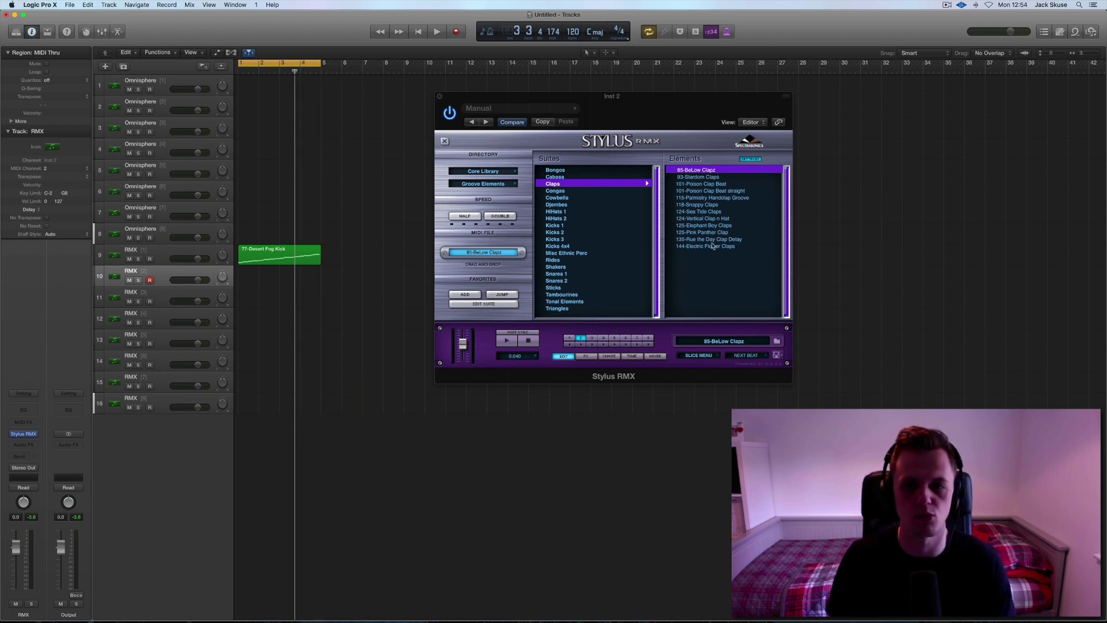
- Audition 118-Snappy Claps over the looping kick, load 124-Sea Tide Claps on part 2, and stop playback
key("space")
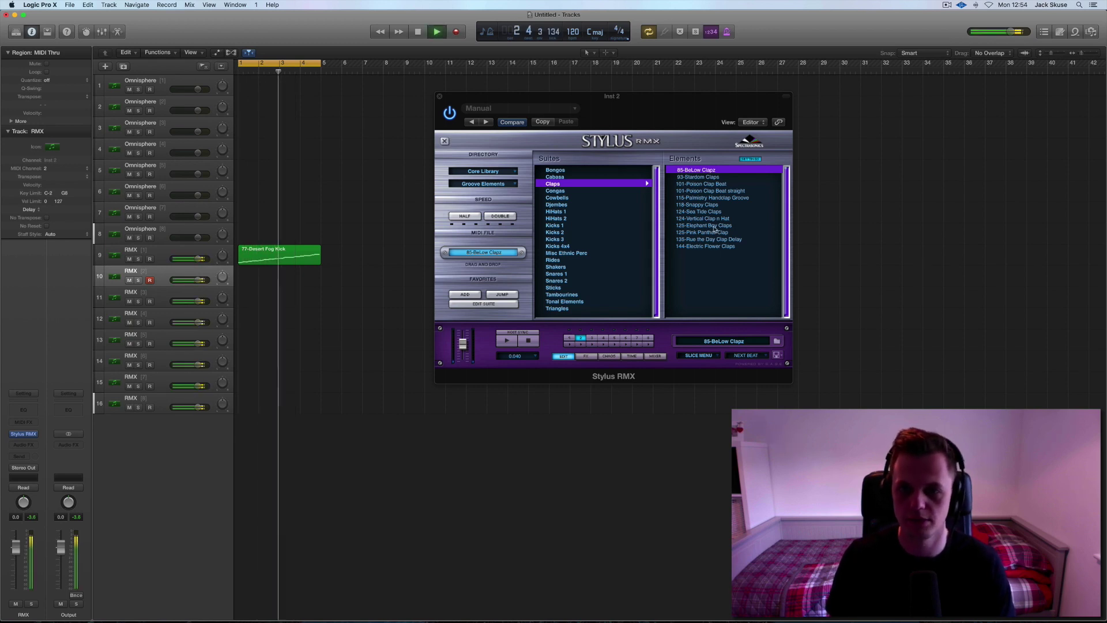
left_click(713, 205)
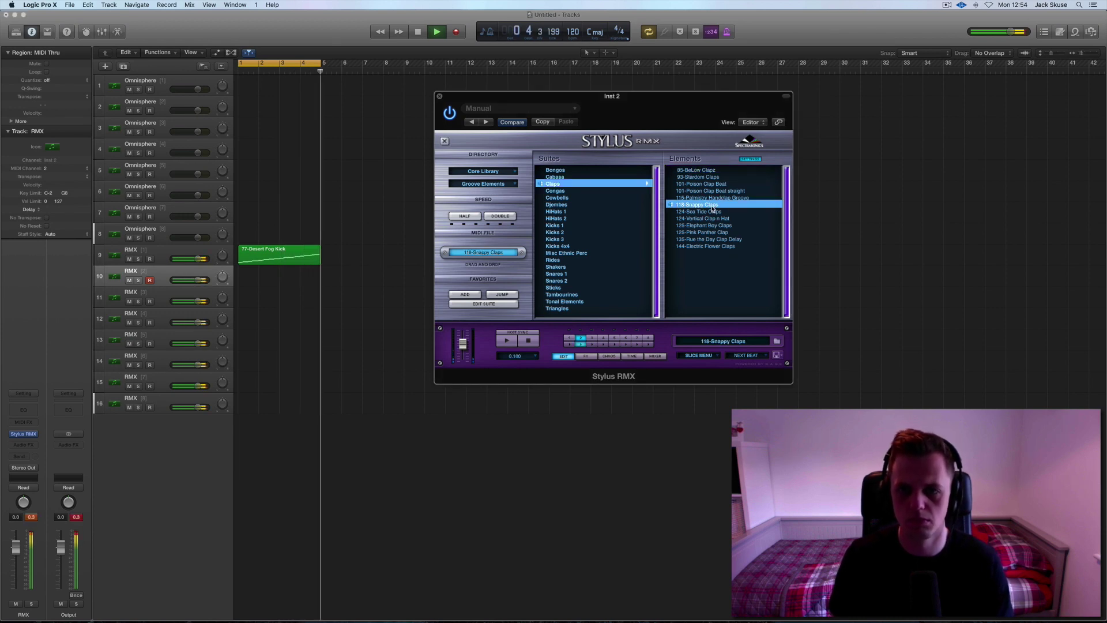
left_click(710, 211)
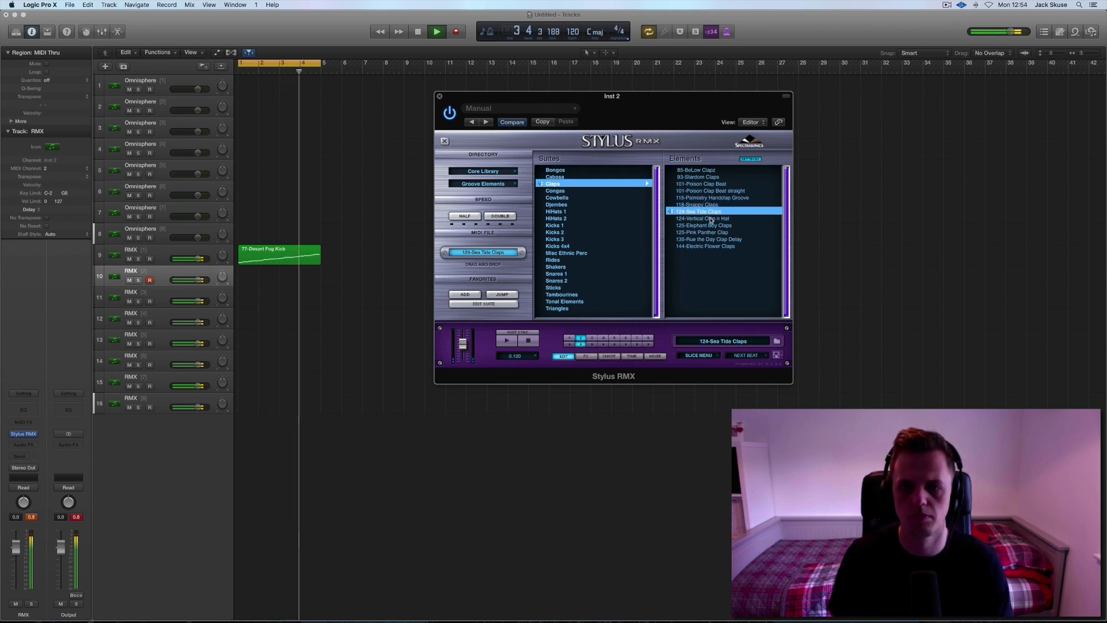
key("space")
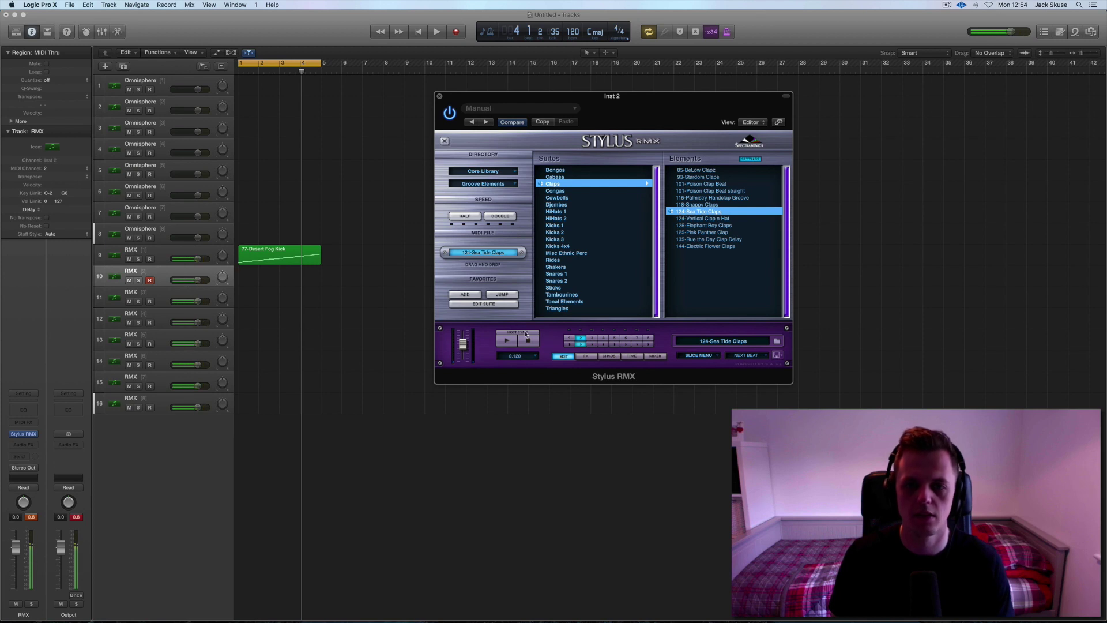
- Place the 124-Sea Tide Claps MIDI file at bar 1 of track 10, play both grooves together, and close the plug-in window
left_click_drag(483, 253, 242, 277)
key("space")
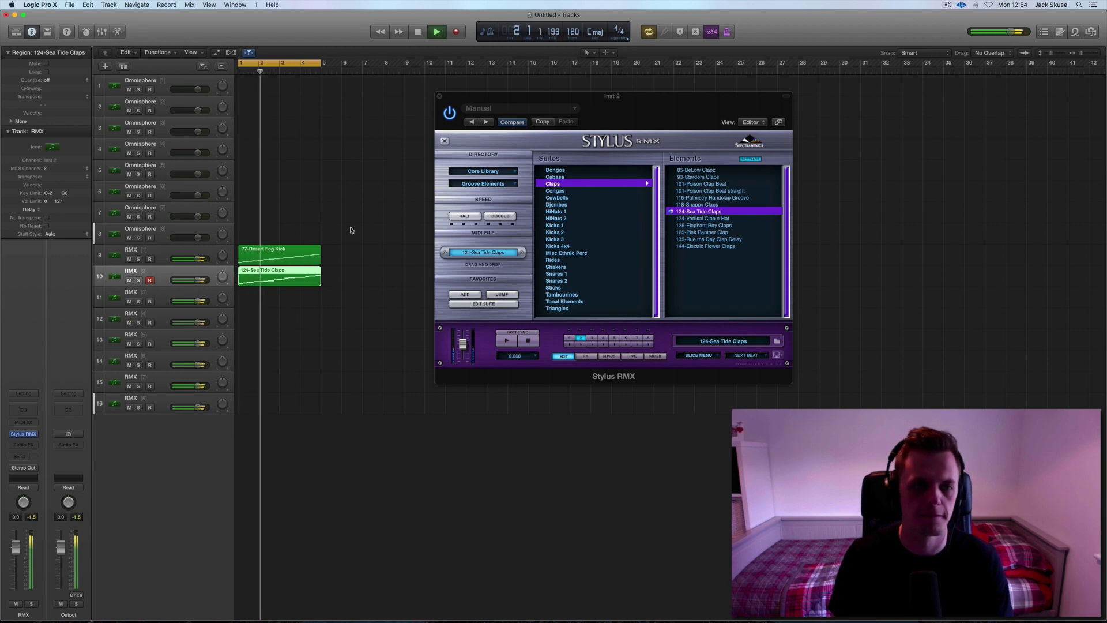
key("space")
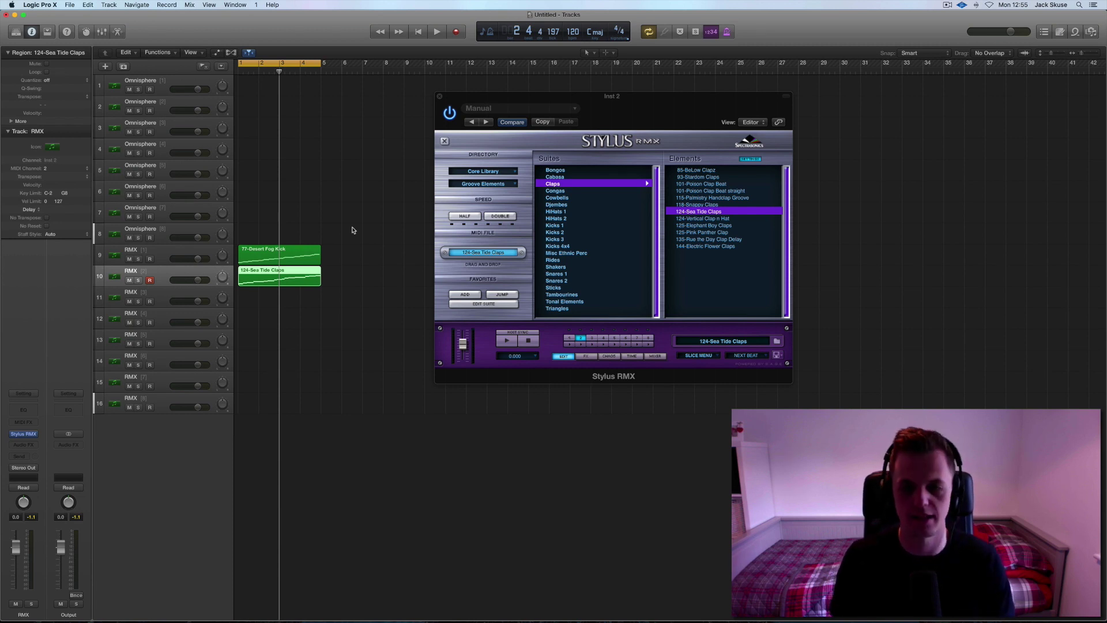
left_click(440, 98)
- Select both the kick and clap regions on the RMX tracks and turn off cycle mode
left_click_drag(312, 305, 280, 256)
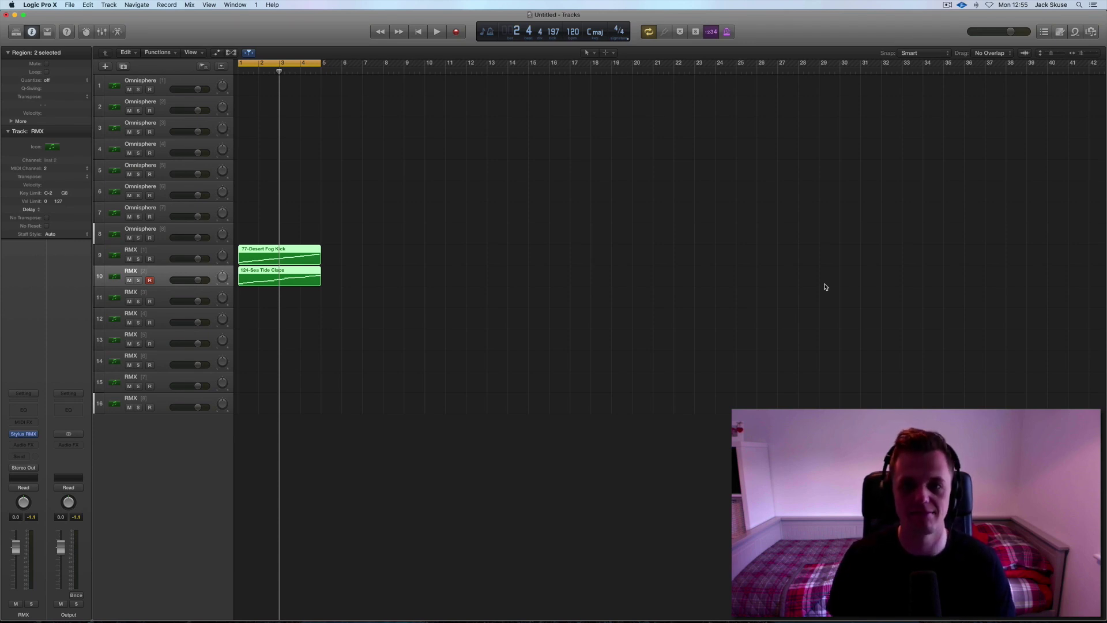
left_click(298, 64)
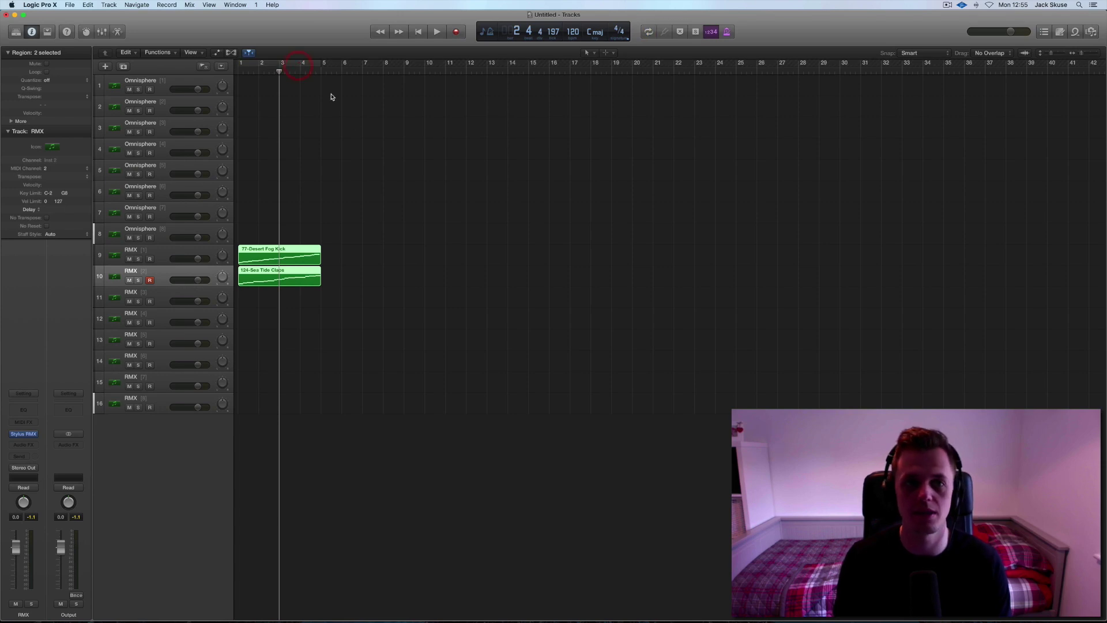